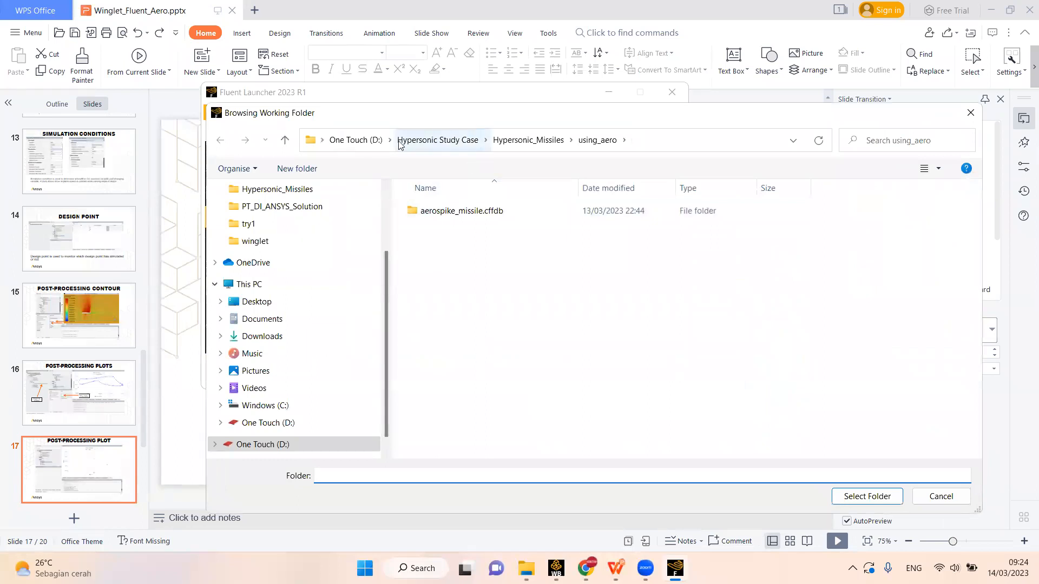
- Set the working directory to D:\fluent aero\exercise\winglet\try2 and start the Aero workspace with 10 solver processes
{"action": "double_click", "coordinate": [474, 364]}
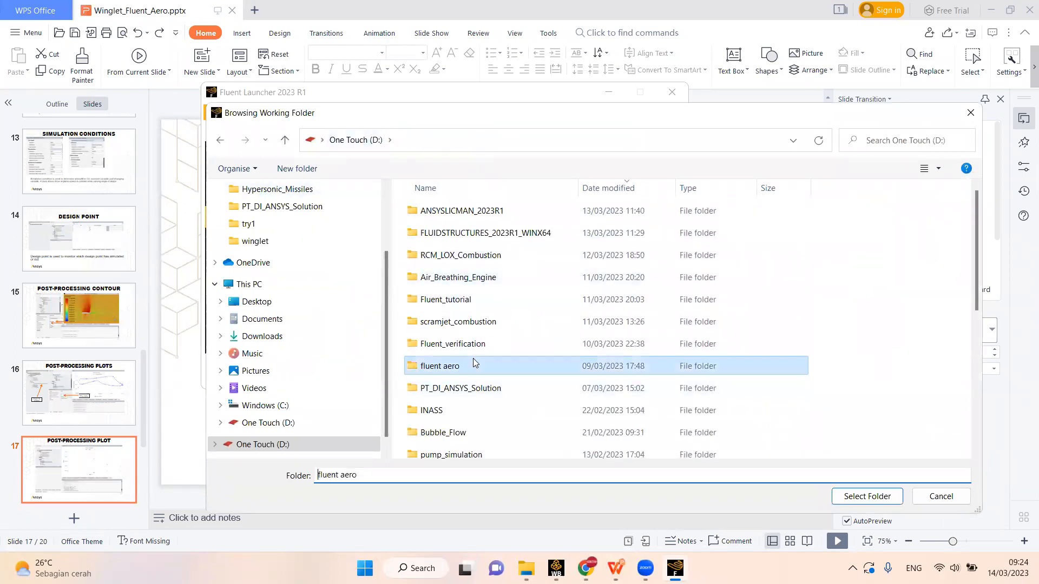
{"action": "double_click", "coordinate": [447, 233]}
{"action": "left_click", "coordinate": [439, 256]}
{"action": "double_click", "coordinate": [440, 257]}
{"action": "left_click", "coordinate": [433, 256]}
{"action": "left_click", "coordinate": [866, 497]}
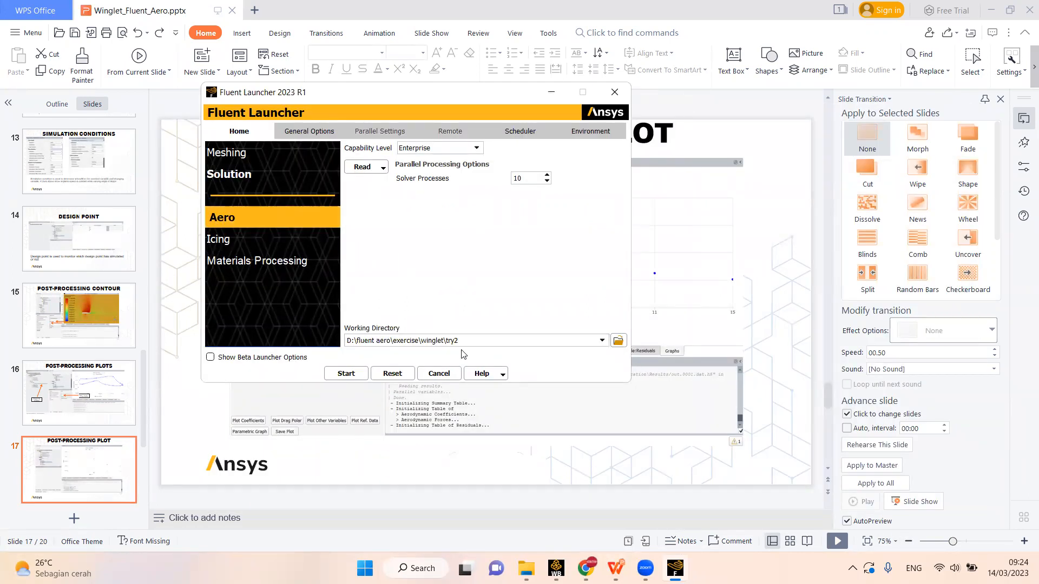
{"action": "left_click", "coordinate": [346, 374]}
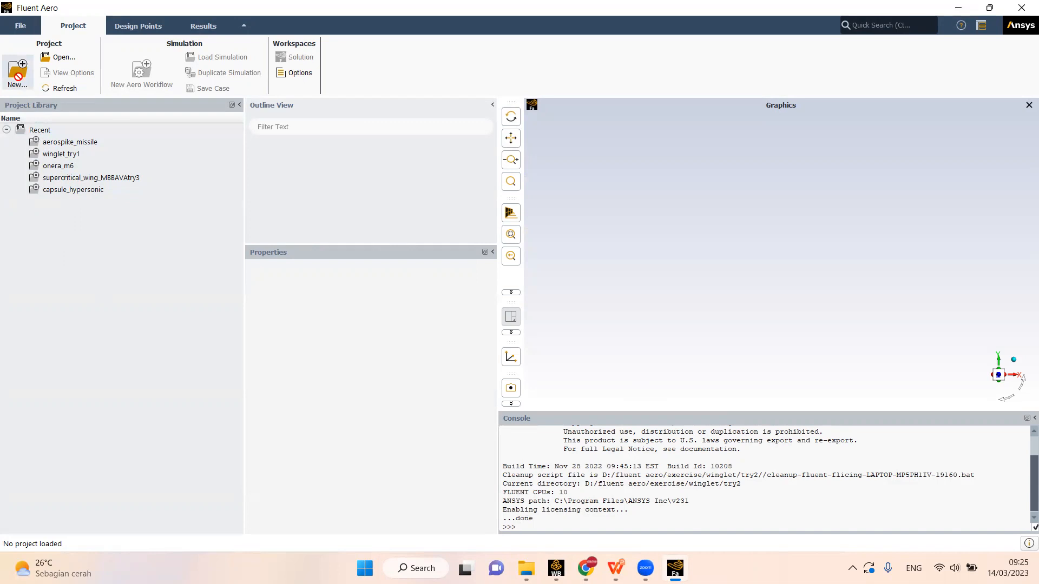
- Create a new project named winglet-try2 in the try2 working folder
{"action": "left_click", "coordinate": [16, 73]}
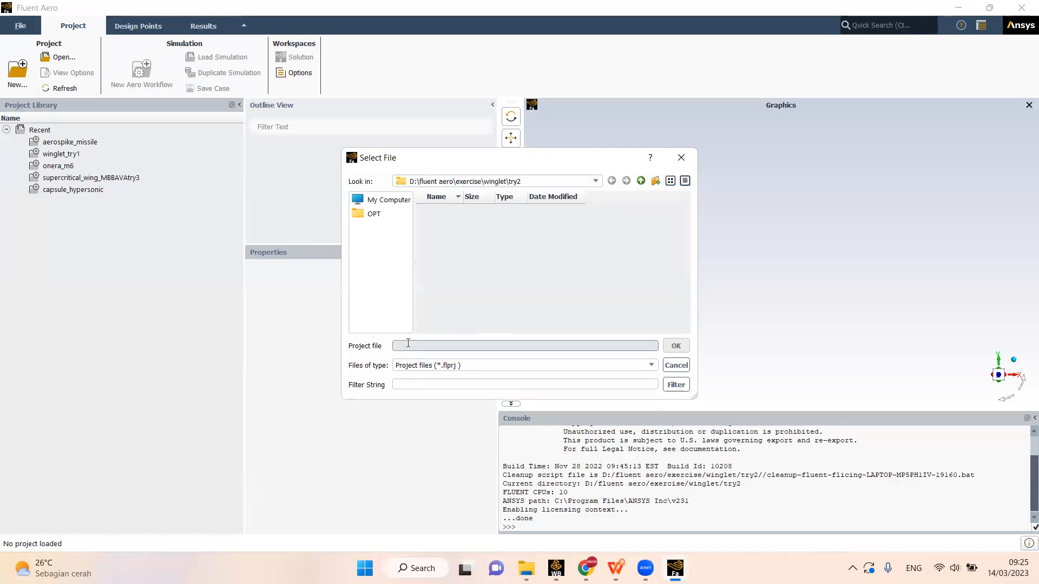
{"action": "type", "text": "winglet-try2"}
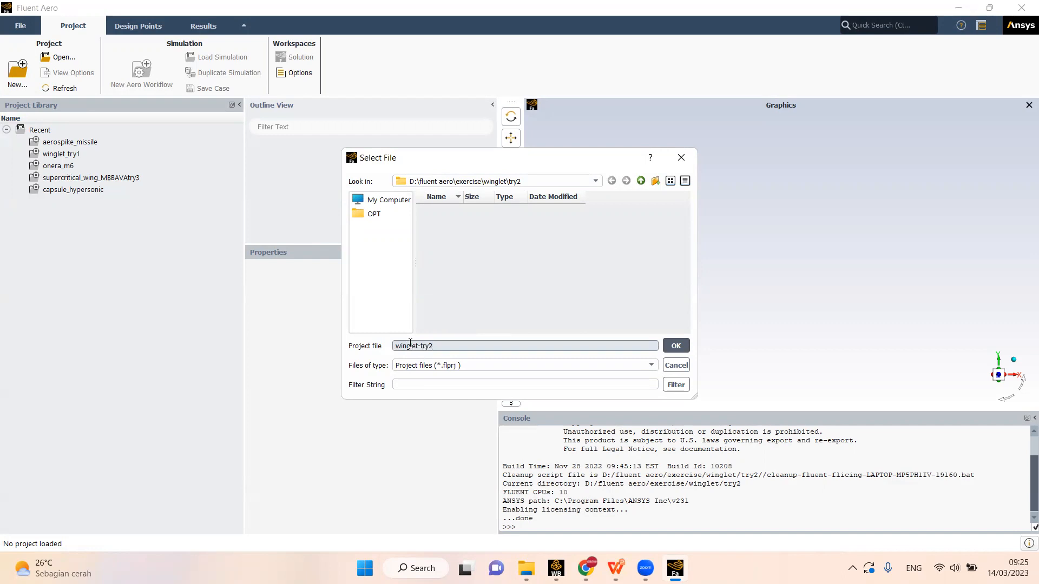
{"action": "left_click_drag", "start_coordinate": [440, 345], "coordinate": [394, 346]}
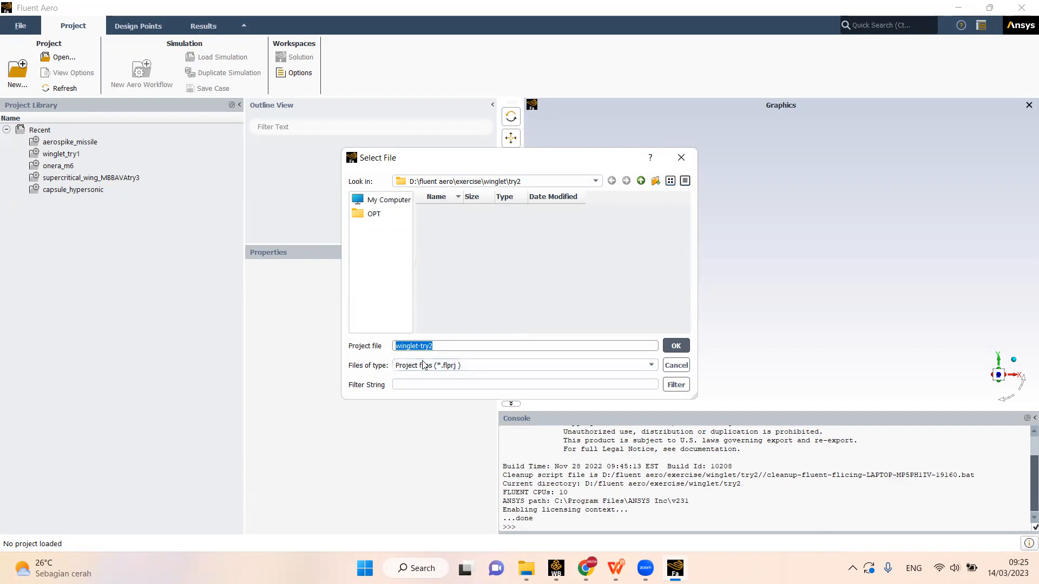
{"action": "left_click", "coordinate": [675, 347]}
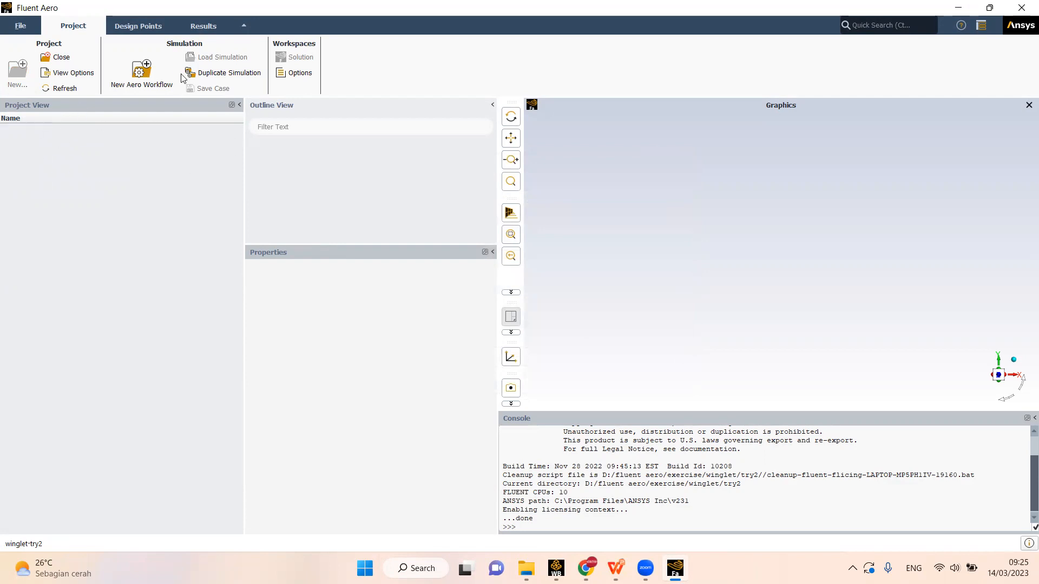
- Start a new aero workflow using the mesh file winglet.msh.h5 from the winglet\try1 folder
{"action": "left_click", "coordinate": [132, 90]}
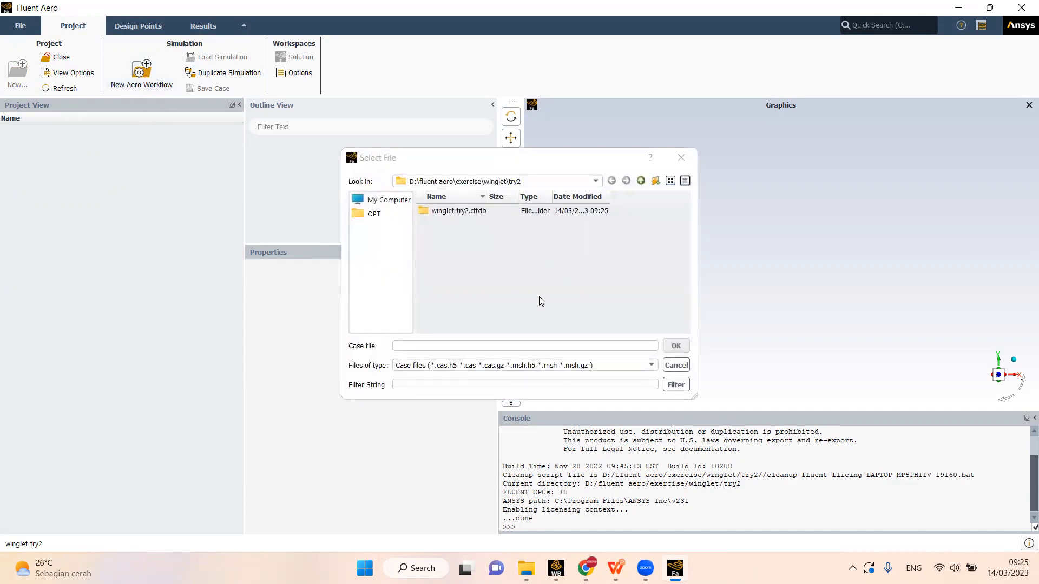
{"action": "left_click", "coordinate": [415, 346]}
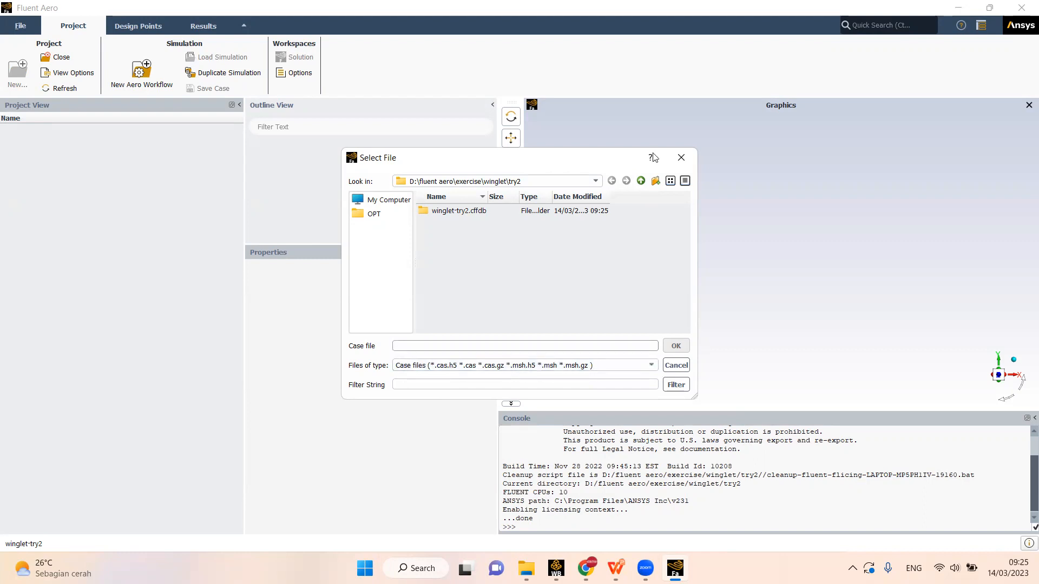
{"action": "left_click", "coordinate": [639, 184]}
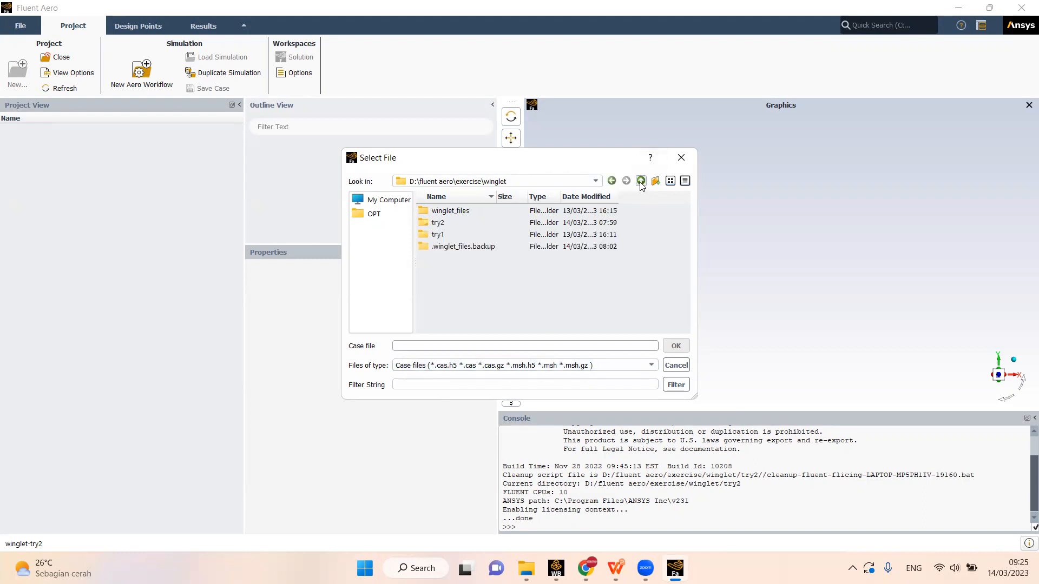
{"action": "left_click", "coordinate": [640, 184]}
{"action": "double_click", "coordinate": [484, 208]}
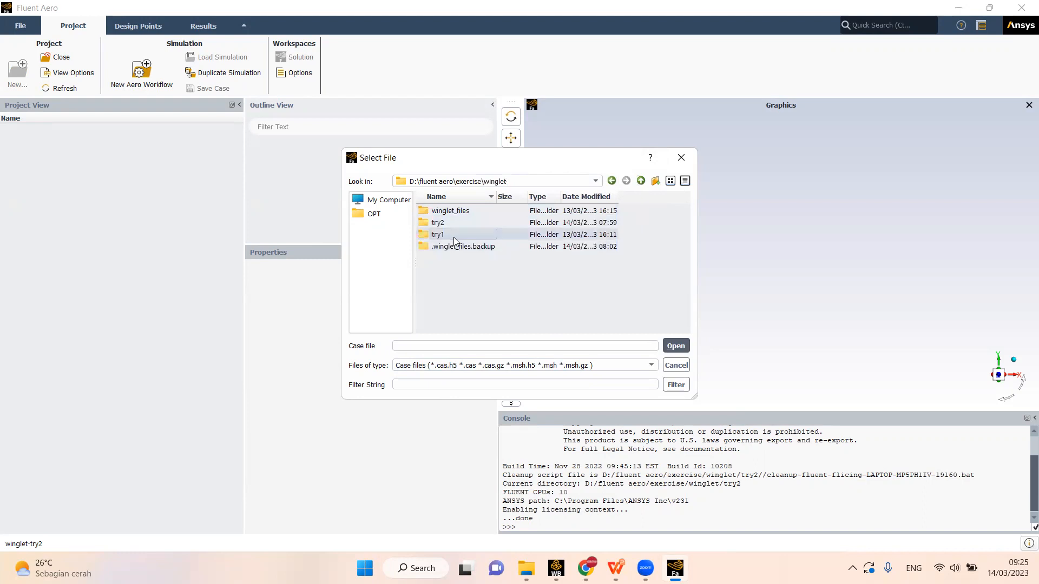
{"action": "double_click", "coordinate": [453, 238]}
{"action": "left_click", "coordinate": [456, 213]}
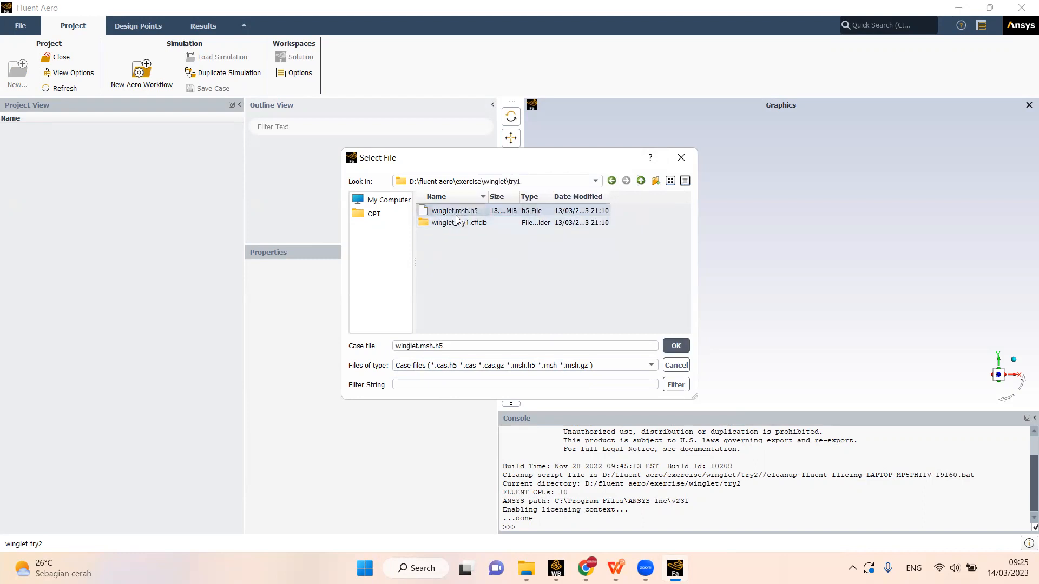
{"action": "left_click", "coordinate": [676, 346]}
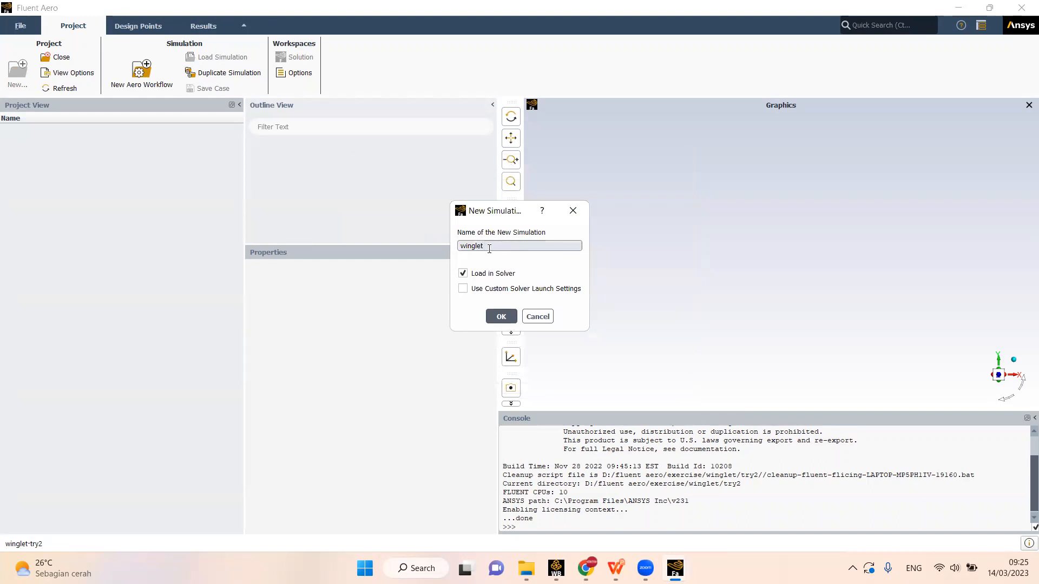
- Name the new simulation winglet-try2-vary-aoa and load it in the solver
{"action": "type", "text": "-try2-vary-aoa"}
{"action": "left_click", "coordinate": [498, 318]}
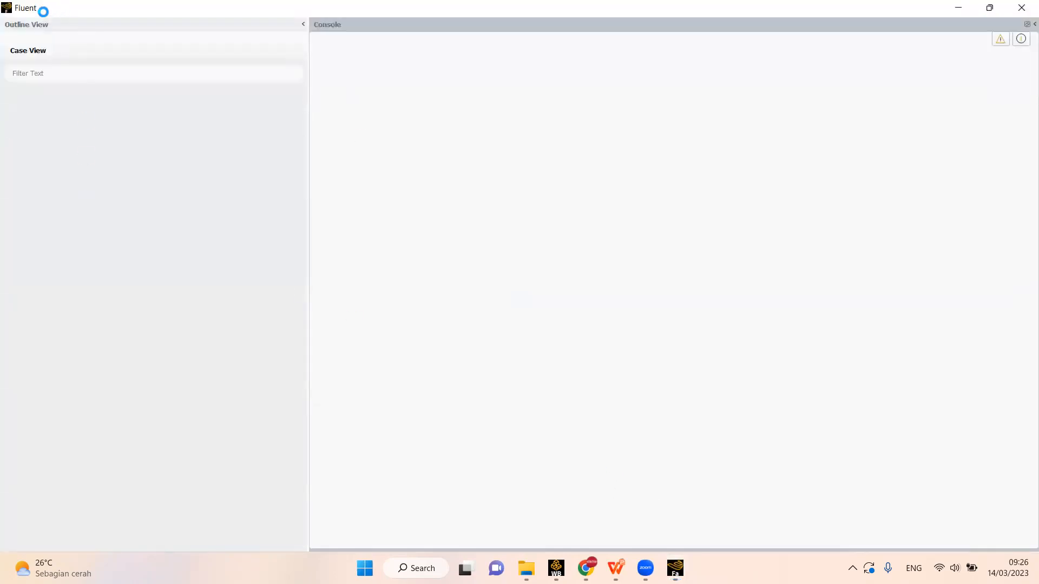
- Check the progress of the mesh loading in the Fluent Aero window and the parallel solver session
{"action": "mouse_move", "coordinate": [675, 568]}
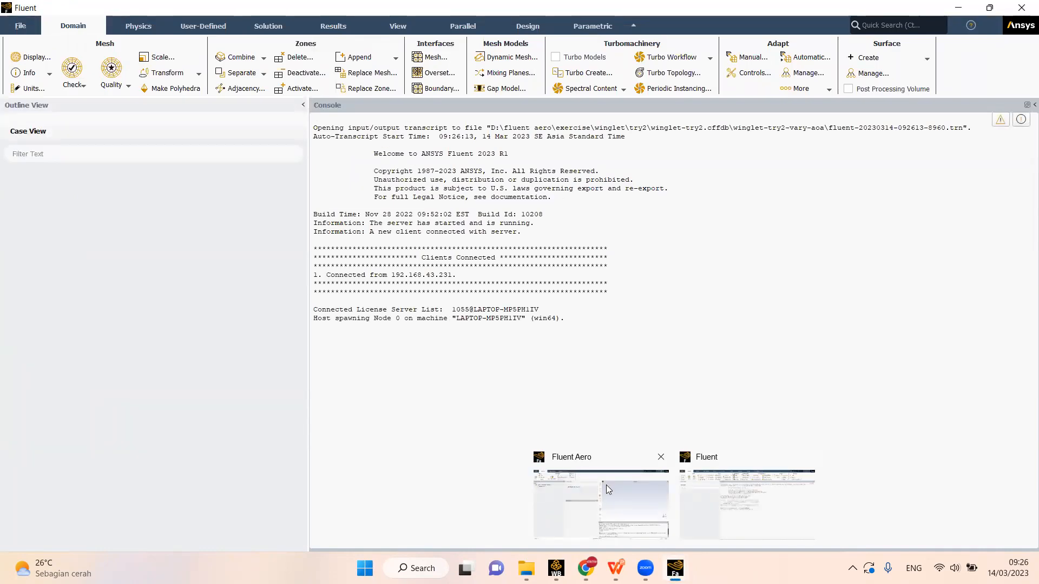
{"action": "left_click", "coordinate": [609, 518]}
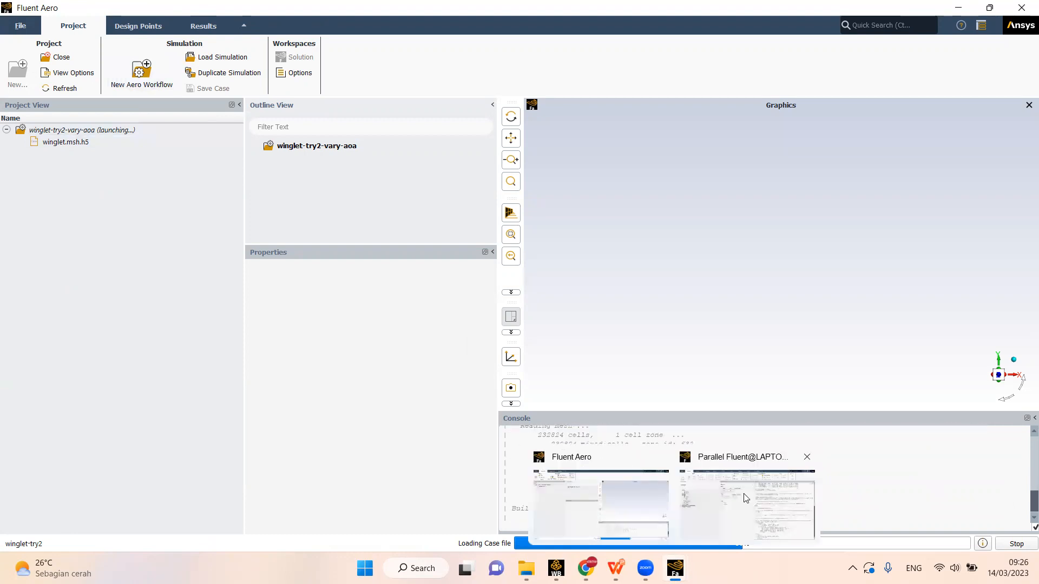
{"action": "left_click", "coordinate": [745, 497]}
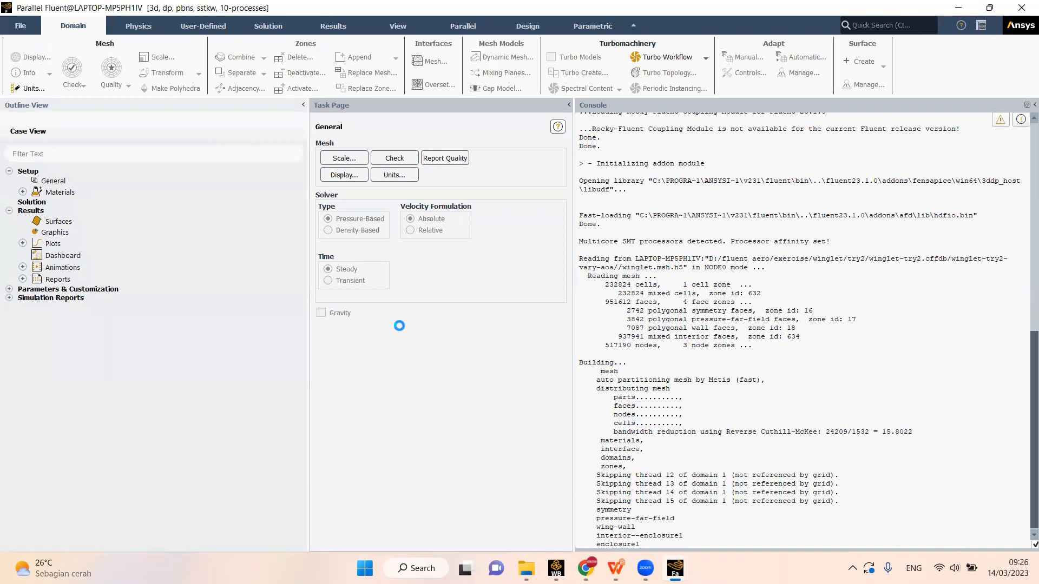
{"action": "mouse_move", "coordinate": [585, 568]}
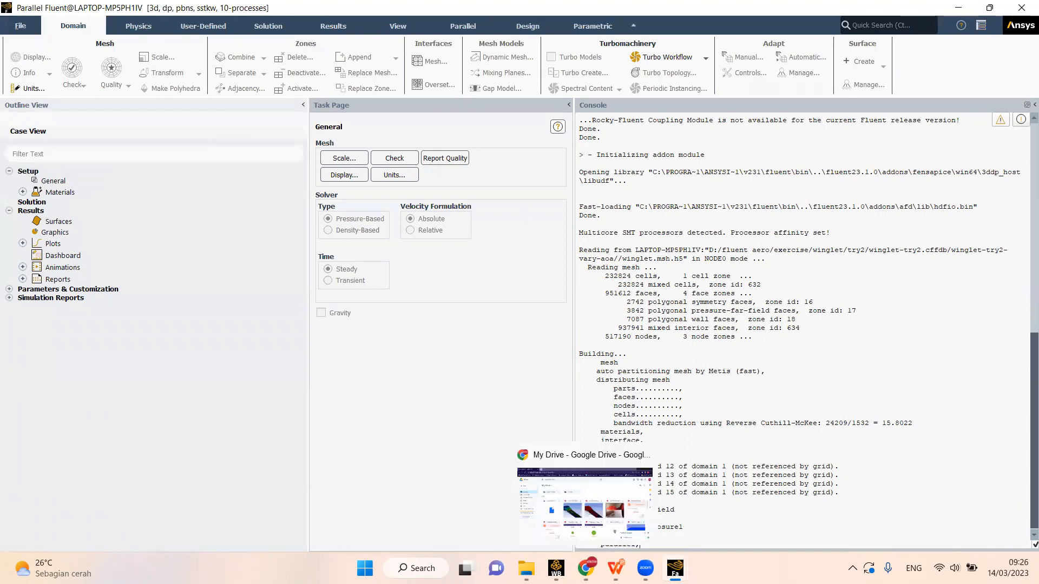
- Switch to the Fluent Aero window and open the Geometric Properties of the winglet simulation
{"action": "mouse_move", "coordinate": [675, 568]}
{"action": "left_click", "coordinate": [606, 514]}
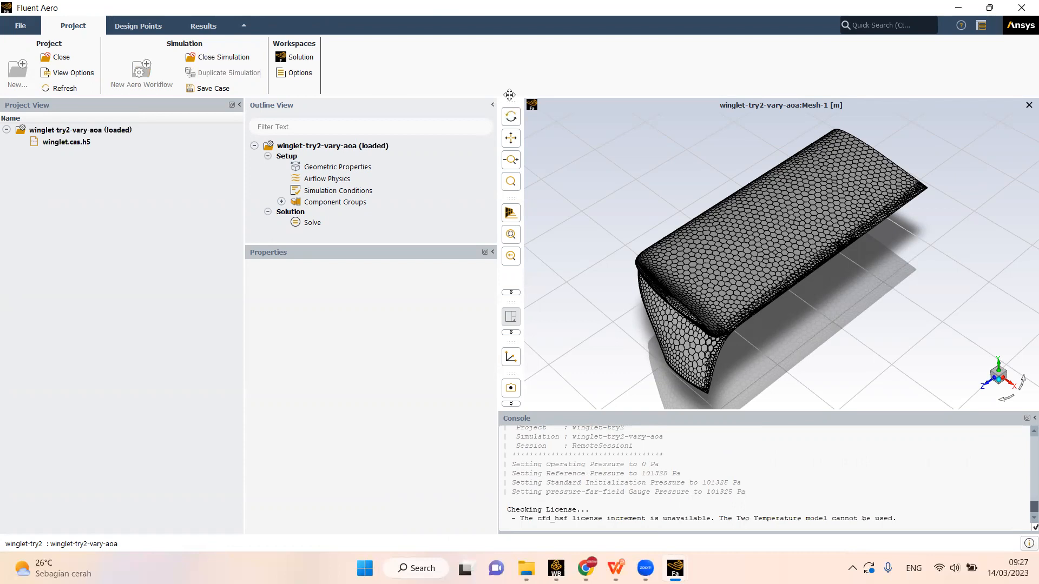
{"action": "left_click", "coordinate": [346, 167]}
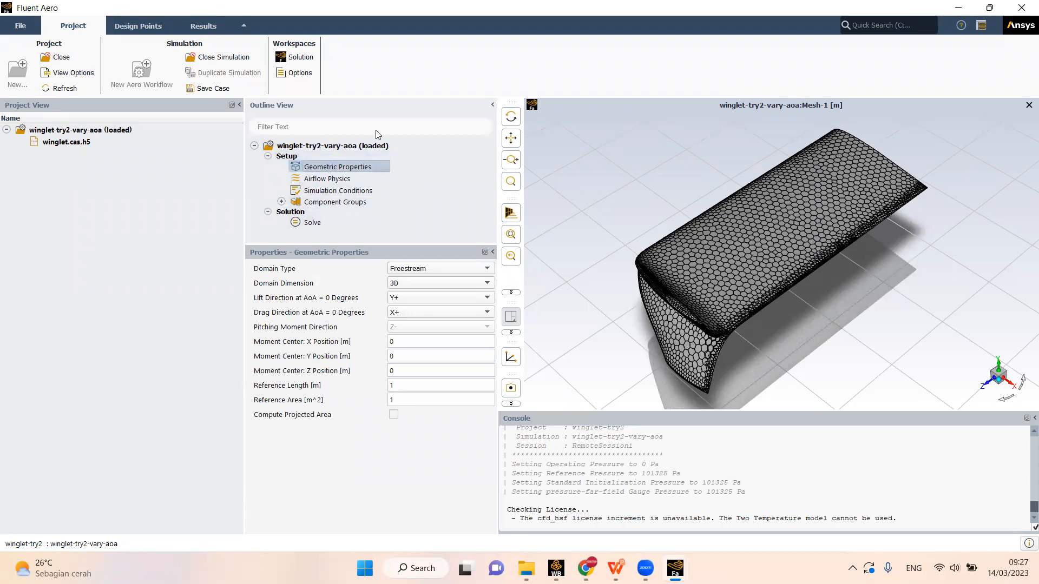
{"action": "left_click_drag", "start_coordinate": [724, 305], "coordinate": [744, 235]}
- Review the operating, reference, initialization and far-field pressure settings in the solver session's console, then return to Fluent Aero
{"action": "mouse_move", "coordinate": [675, 568]}
{"action": "left_click", "coordinate": [700, 489]}
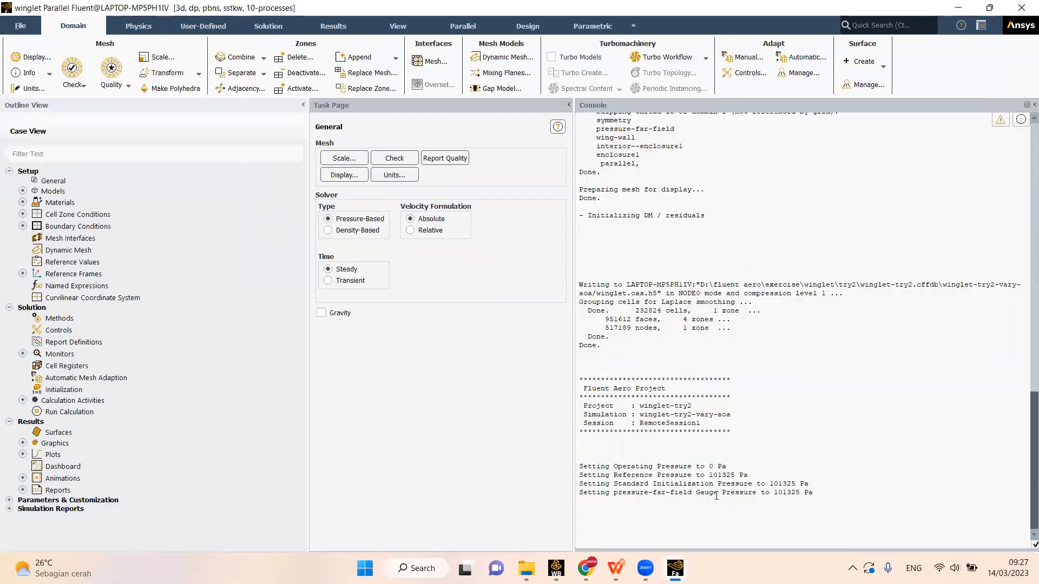
{"action": "left_click", "coordinate": [715, 517]}
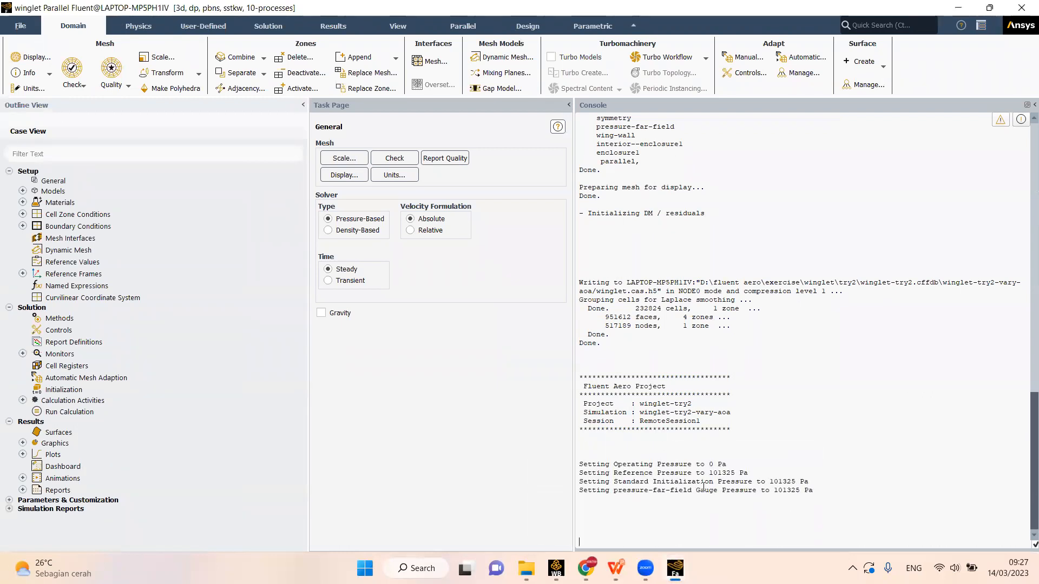
{"action": "left_click_drag", "start_coordinate": [581, 465], "coordinate": [821, 492]}
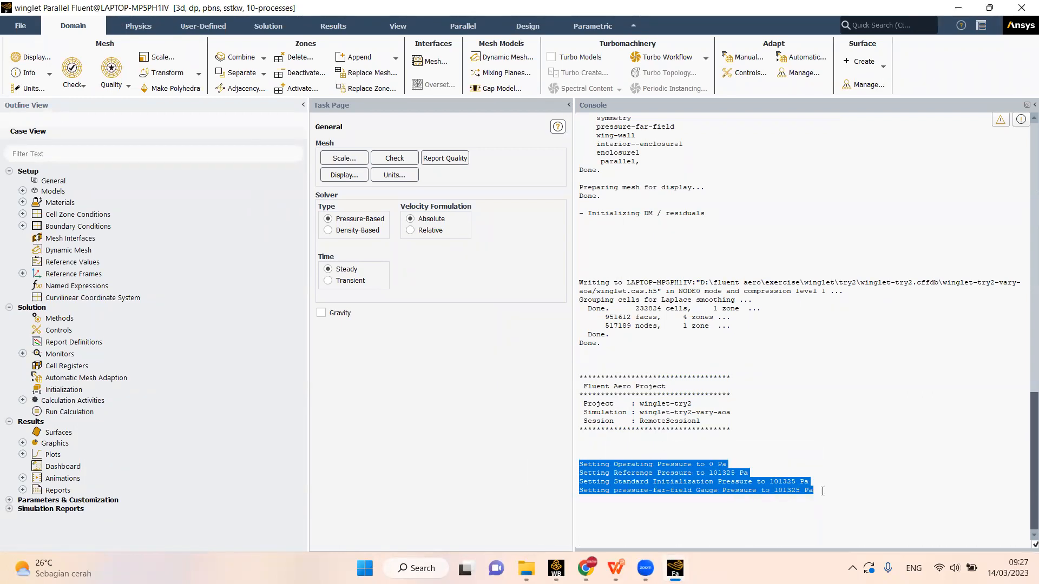
{"action": "left_click", "coordinate": [594, 452]}
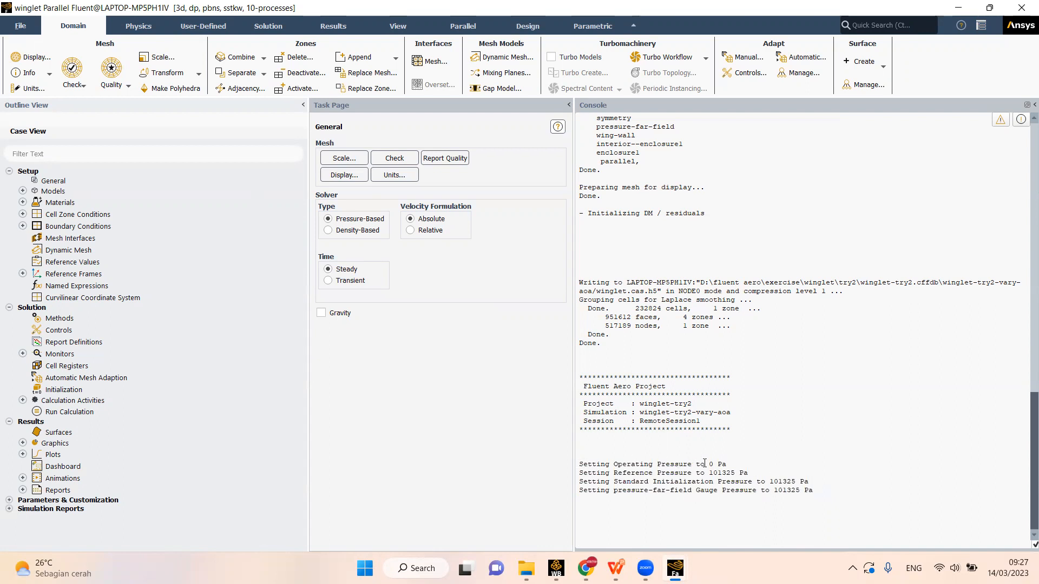
{"action": "mouse_move", "coordinate": [675, 568]}
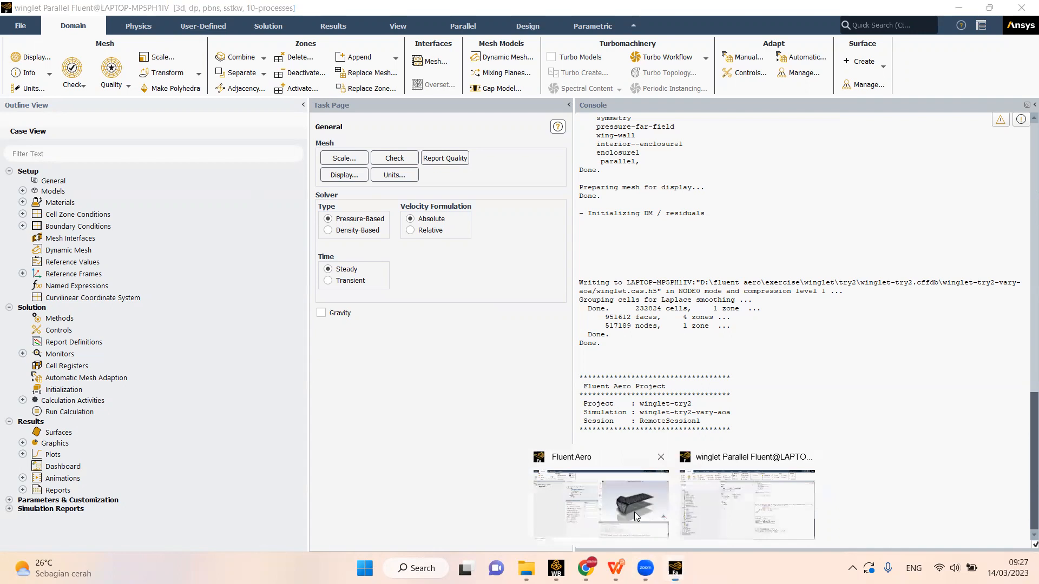
{"action": "left_click", "coordinate": [644, 503]}
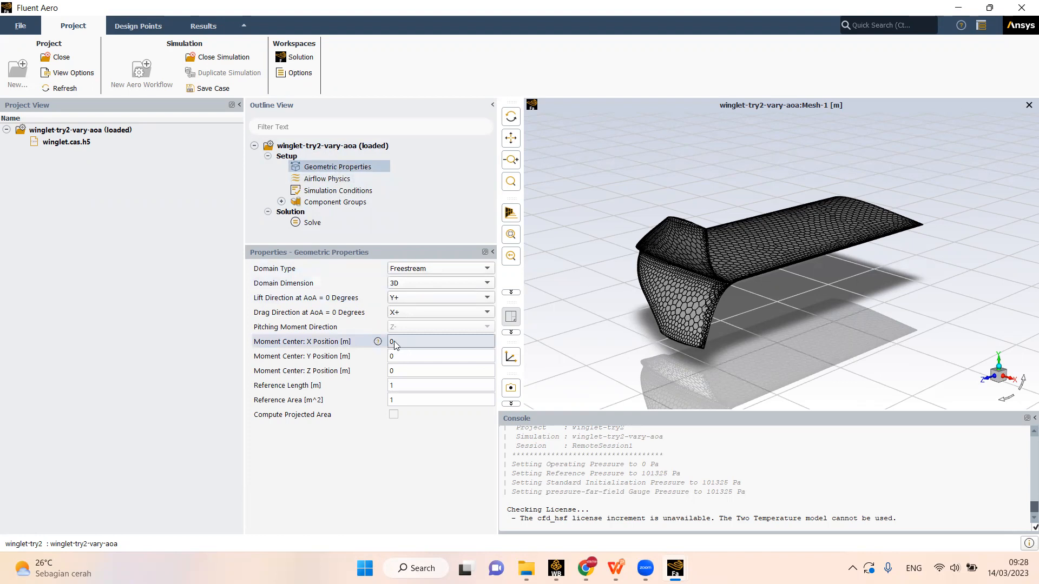
- Examine the X, Y and Z positions of the moment center in the Geometric Properties
{"action": "left_click", "coordinate": [395, 357]}
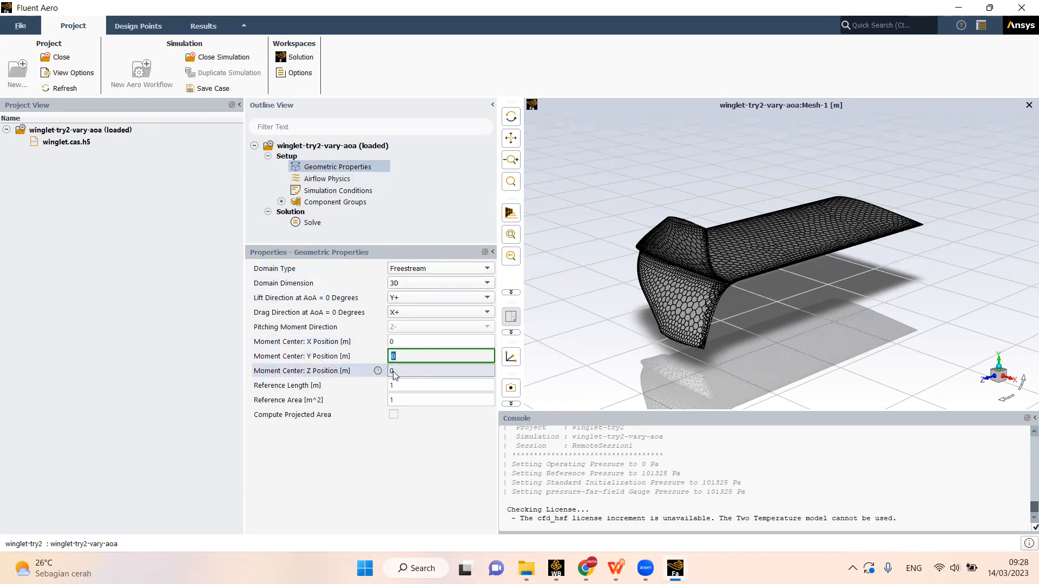
{"action": "left_click", "coordinate": [400, 370]}
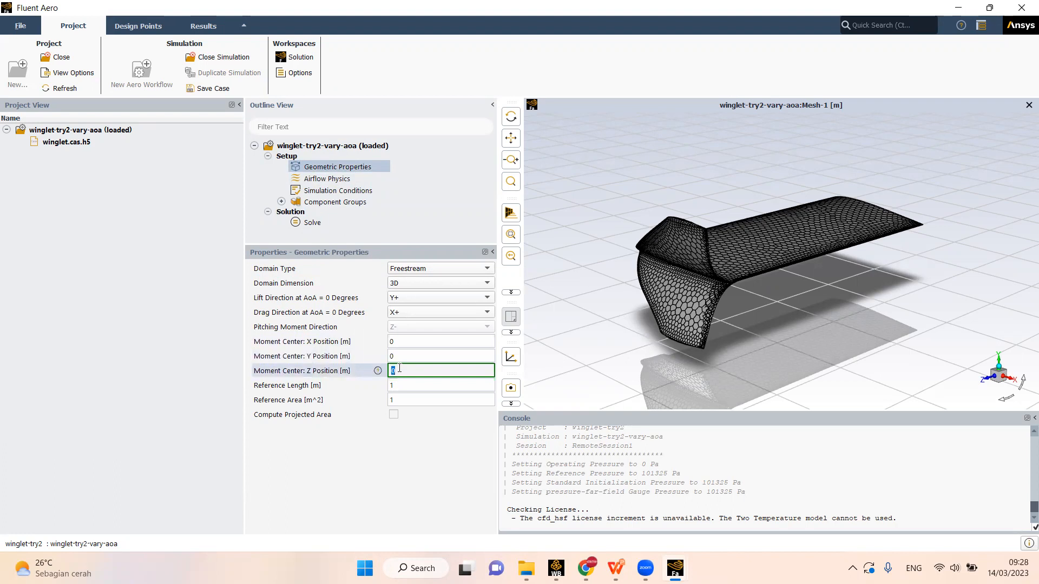
{"action": "left_click", "coordinate": [398, 356]}
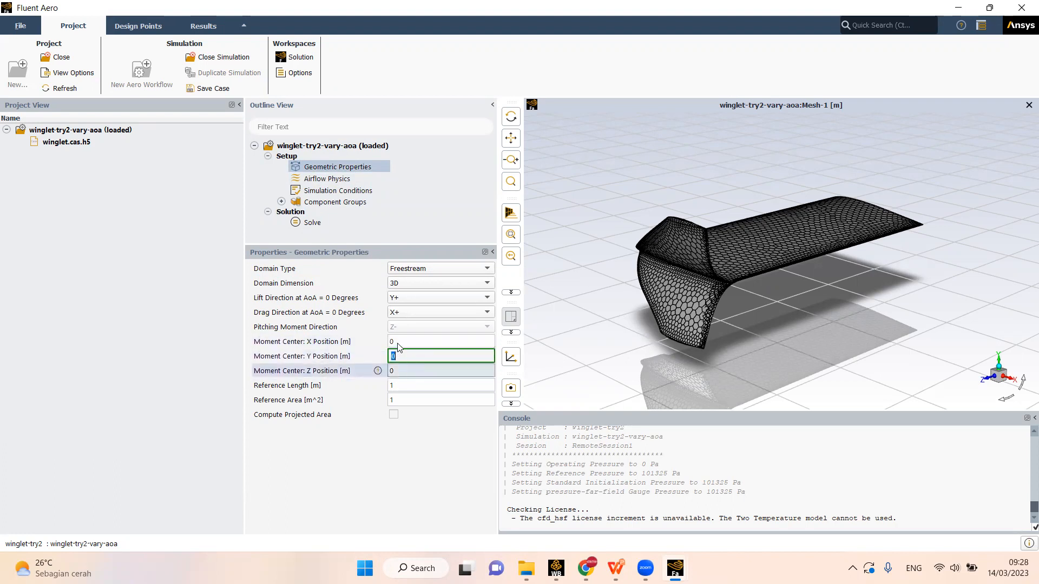
{"action": "left_click", "coordinate": [394, 342]}
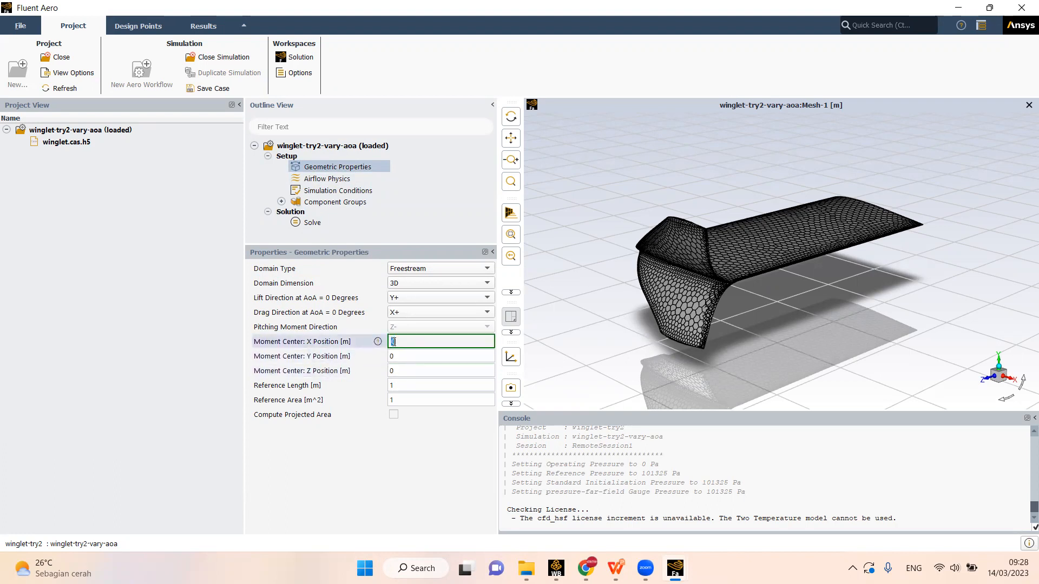
{"action": "key", "text": "Tab"}
{"action": "key", "text": "Tab"}
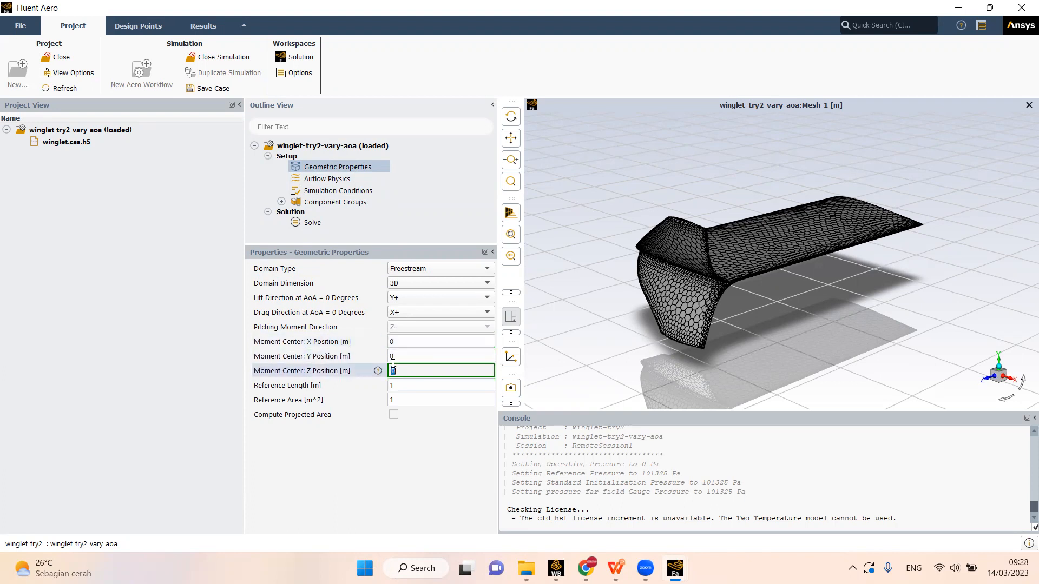
- Compute the projected area of wing-wall in the Y direction and use it as the reference area
{"action": "left_click", "coordinate": [393, 415]}
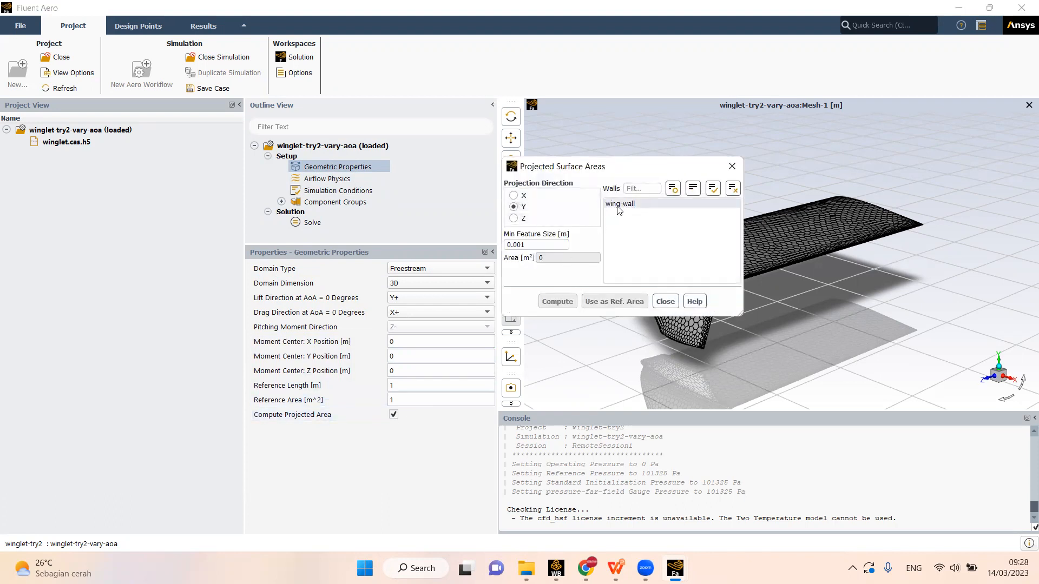
{"action": "left_click_drag", "start_coordinate": [558, 170], "coordinate": [512, 164]}
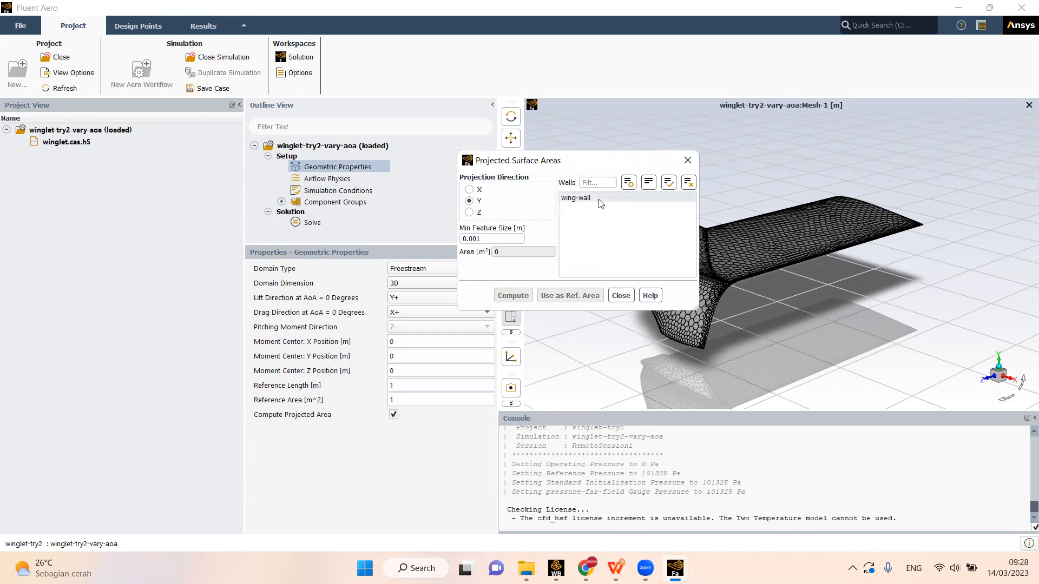
{"action": "left_click", "coordinate": [585, 199]}
{"action": "left_click", "coordinate": [513, 295]}
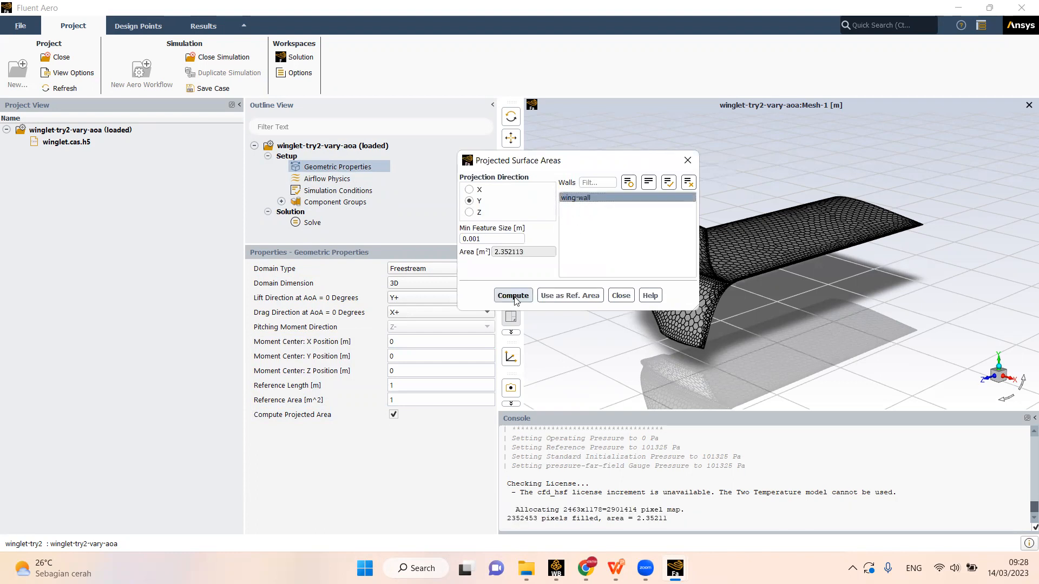
{"action": "left_click", "coordinate": [569, 297]}
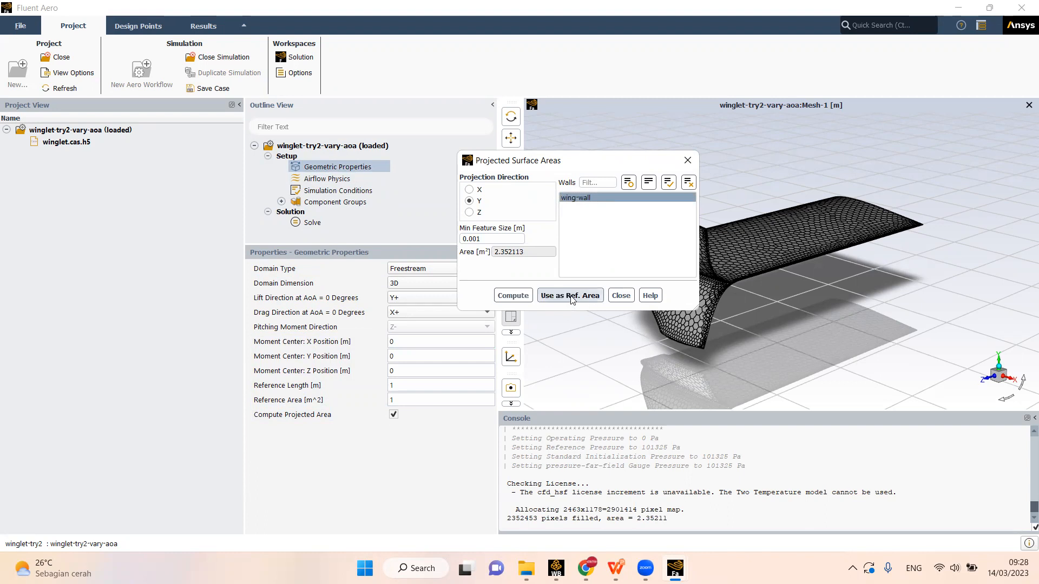
{"action": "left_click", "coordinate": [570, 298]}
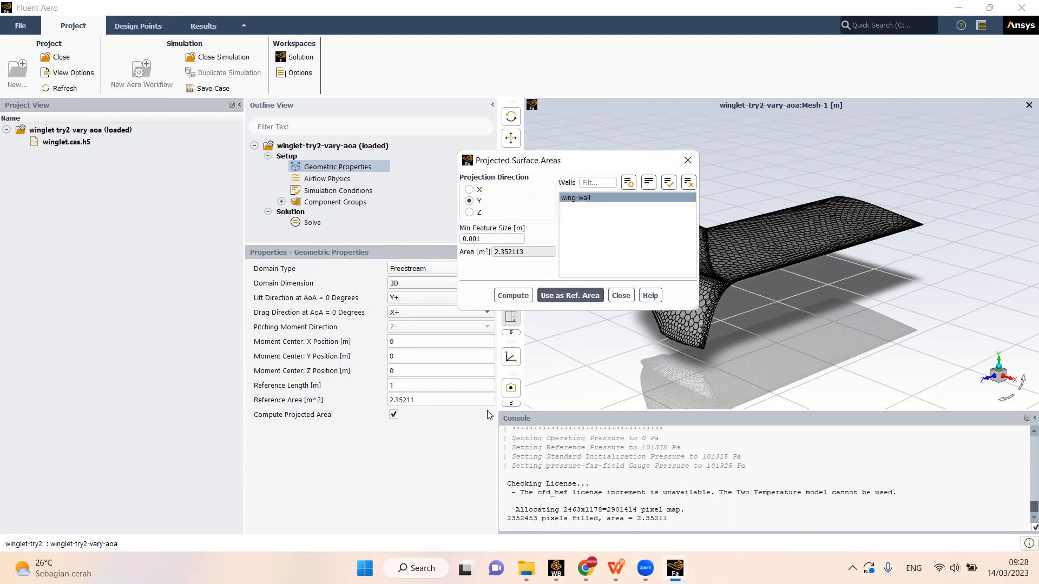
{"action": "left_click", "coordinate": [410, 400]}
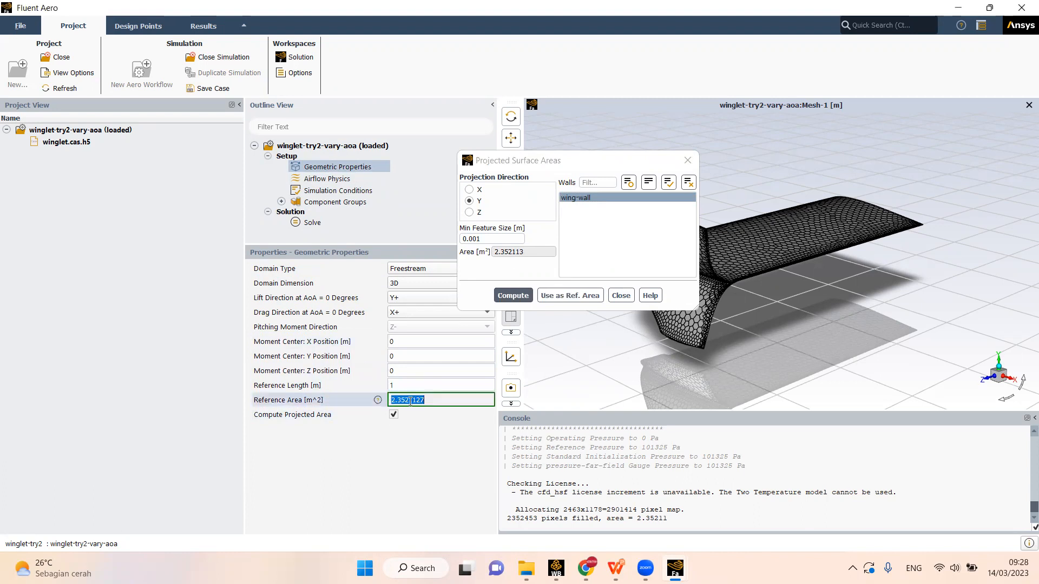
{"action": "left_click", "coordinate": [571, 296]}
{"action": "left_click", "coordinate": [621, 296]}
- Examine the moment center Z position and the reference length in the Geometric Properties
{"action": "left_click", "coordinate": [381, 386]}
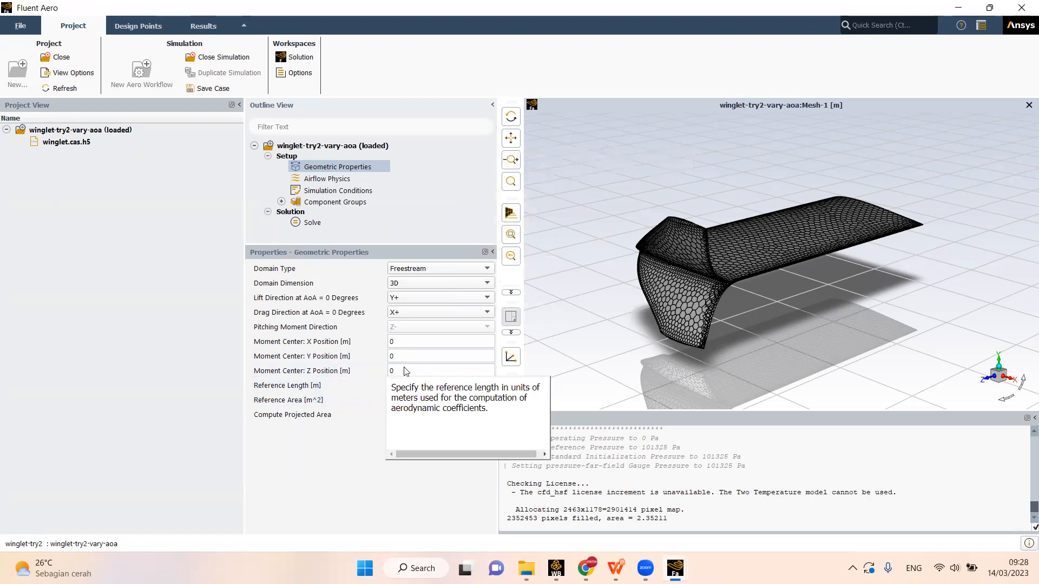
{"action": "left_click", "coordinate": [422, 372]}
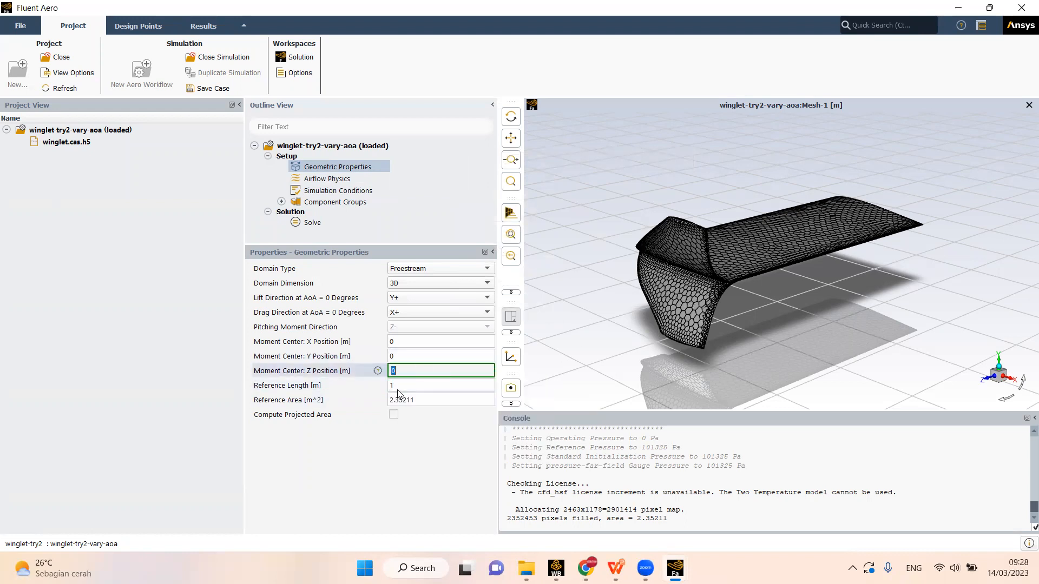
{"action": "left_click", "coordinate": [396, 386]}
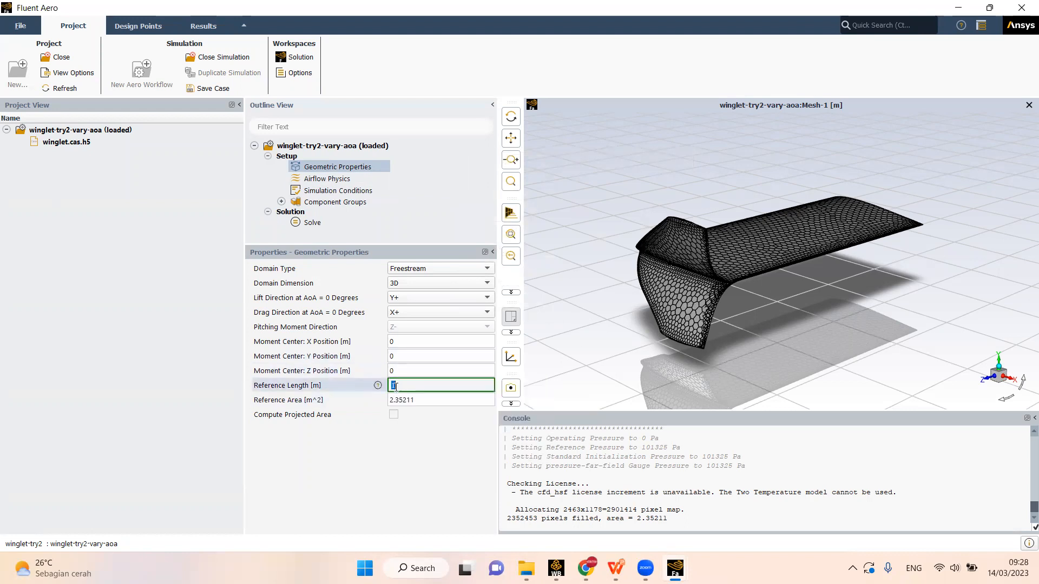
- Open the Airflow Physics and select the Density based solver type and the K-Omega SST turbulence model
{"action": "left_click", "coordinate": [327, 179]}
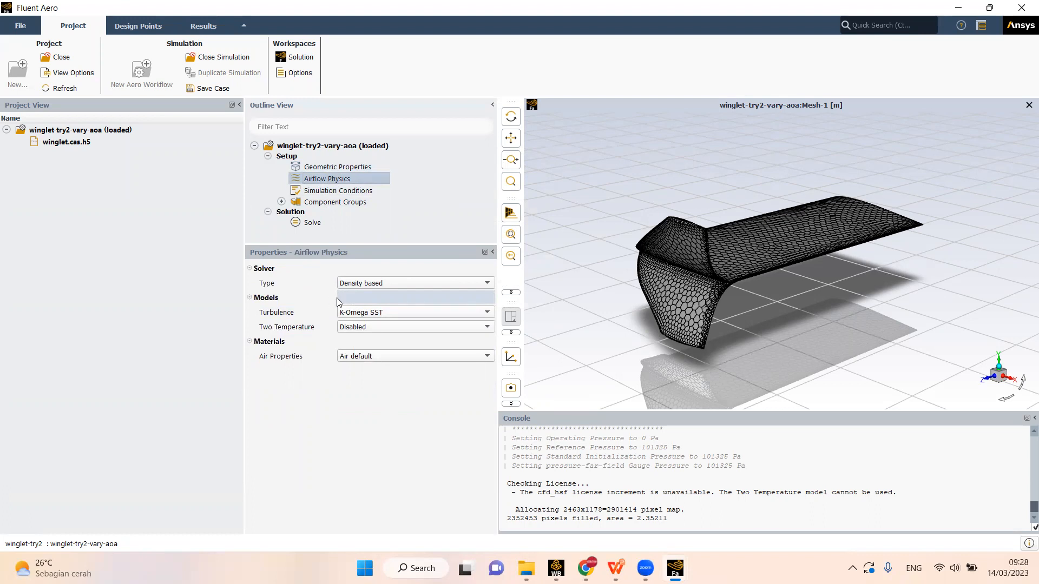
{"action": "left_click", "coordinate": [358, 283]}
{"action": "left_click", "coordinate": [357, 303]}
{"action": "left_click", "coordinate": [354, 283]}
{"action": "left_click", "coordinate": [359, 301]}
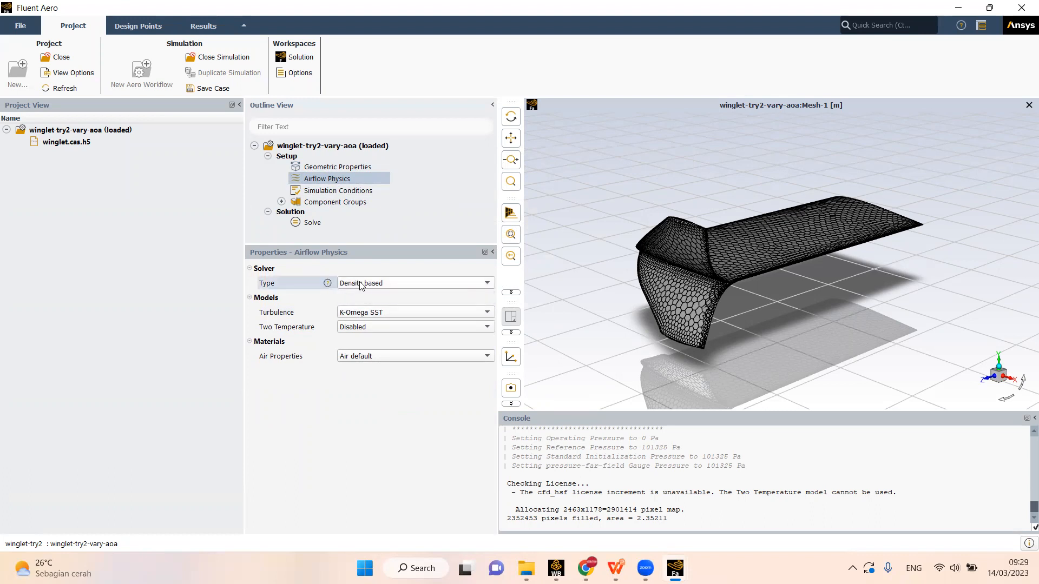
{"action": "left_click", "coordinate": [362, 283]}
{"action": "left_click", "coordinate": [358, 303]}
{"action": "left_click", "coordinate": [365, 285]}
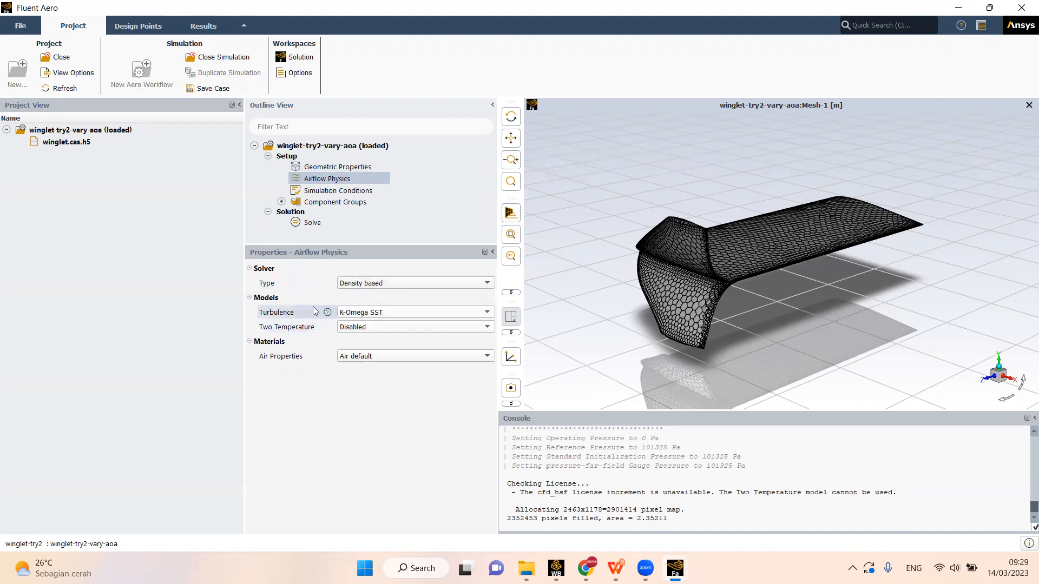
{"action": "left_click", "coordinate": [384, 314]}
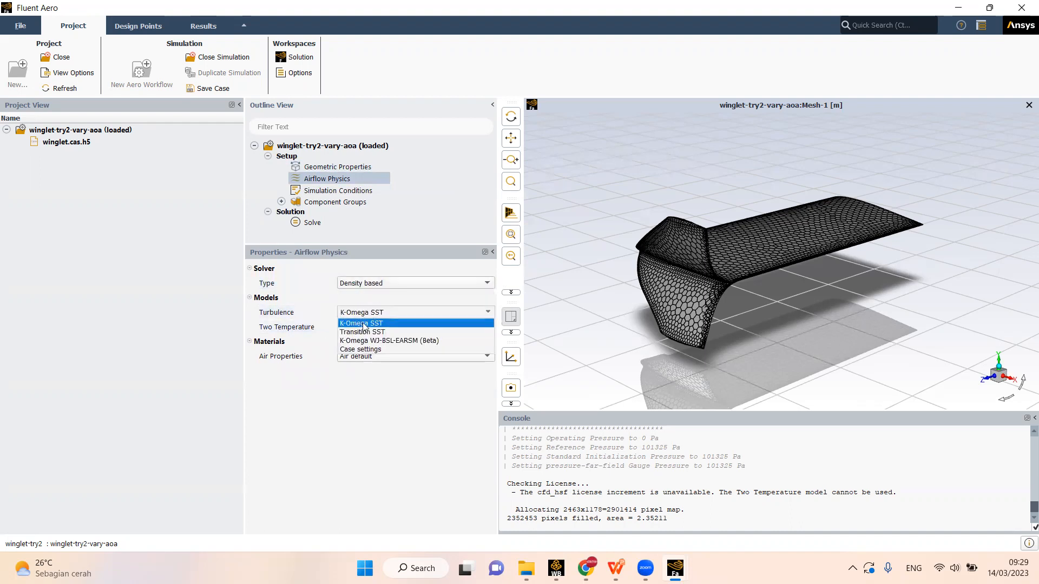
{"action": "left_click", "coordinate": [365, 324]}
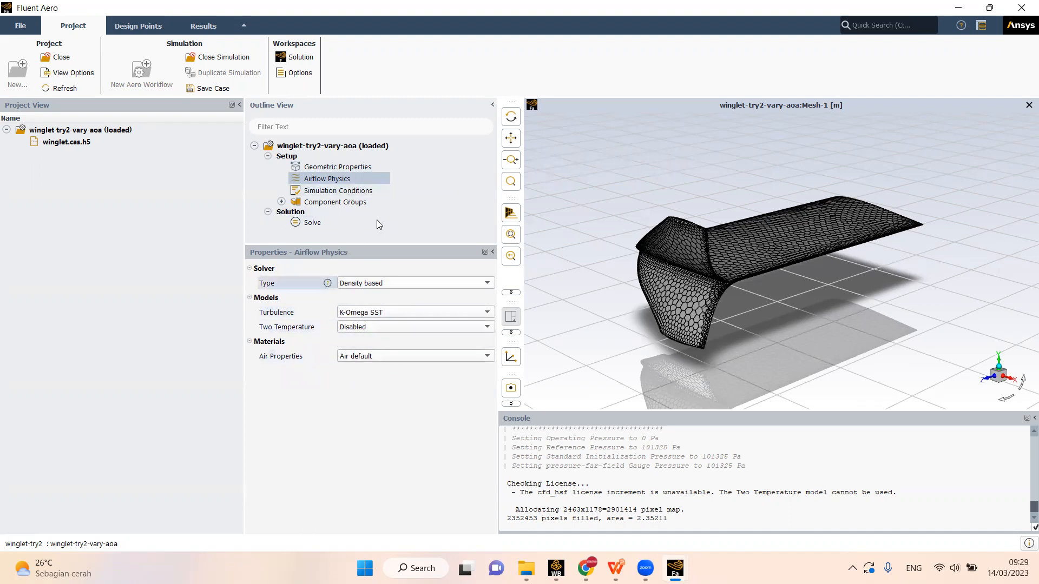
- Open the Simulation Conditions, widen the properties area, and set the number of design points to 4
{"action": "left_click", "coordinate": [346, 191]}
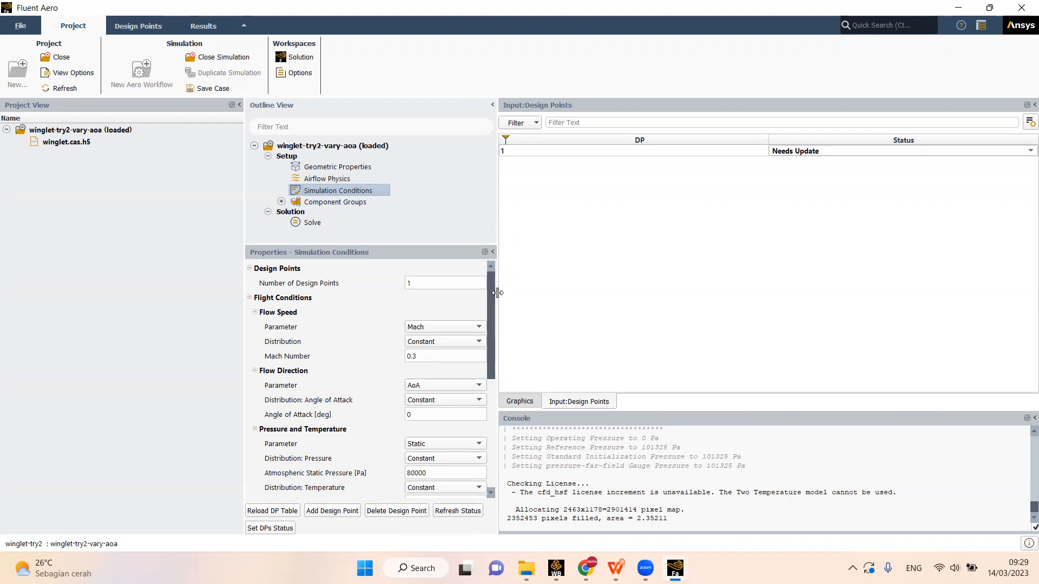
{"action": "left_click_drag", "start_coordinate": [495, 292], "coordinate": [530, 292]}
{"action": "left_click", "coordinate": [437, 284]}
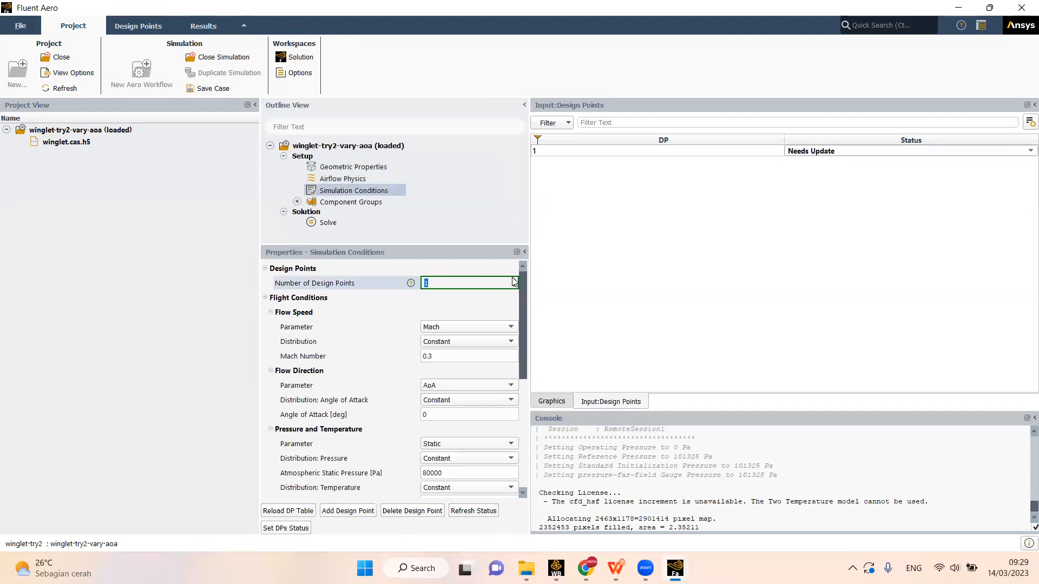
{"action": "type", "text": "4"}
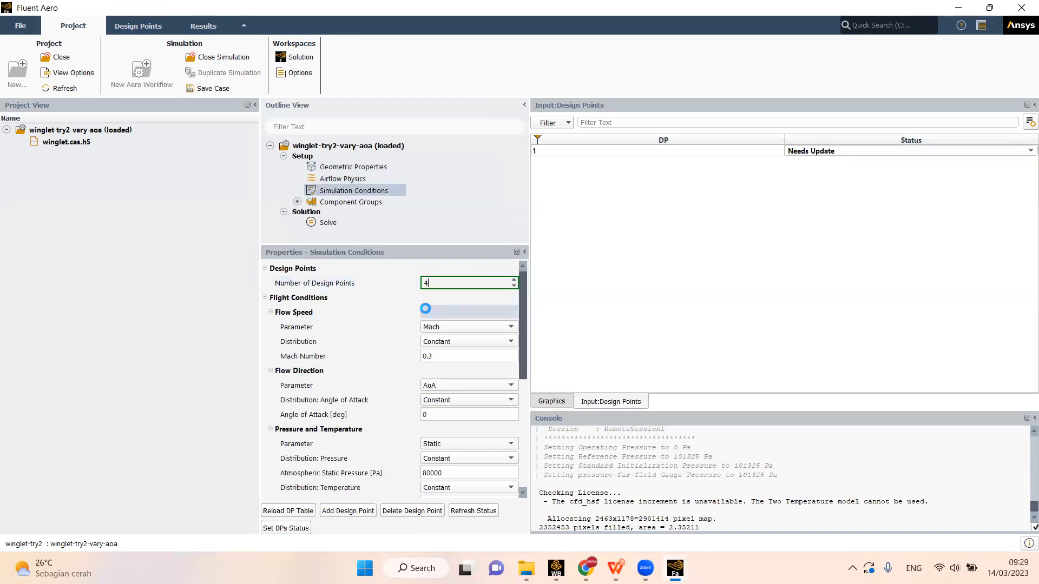
{"action": "key", "text": "Return"}
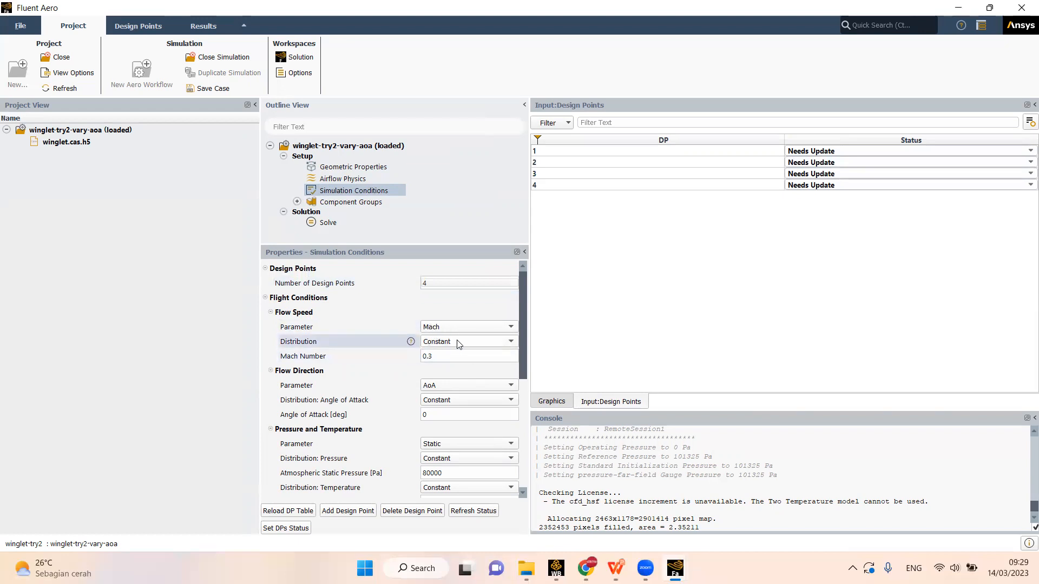
- Set the constant Mach number of the flow speed to 0.8
{"action": "left_click", "coordinate": [440, 353]}
{"action": "type", "text": "0.8"}
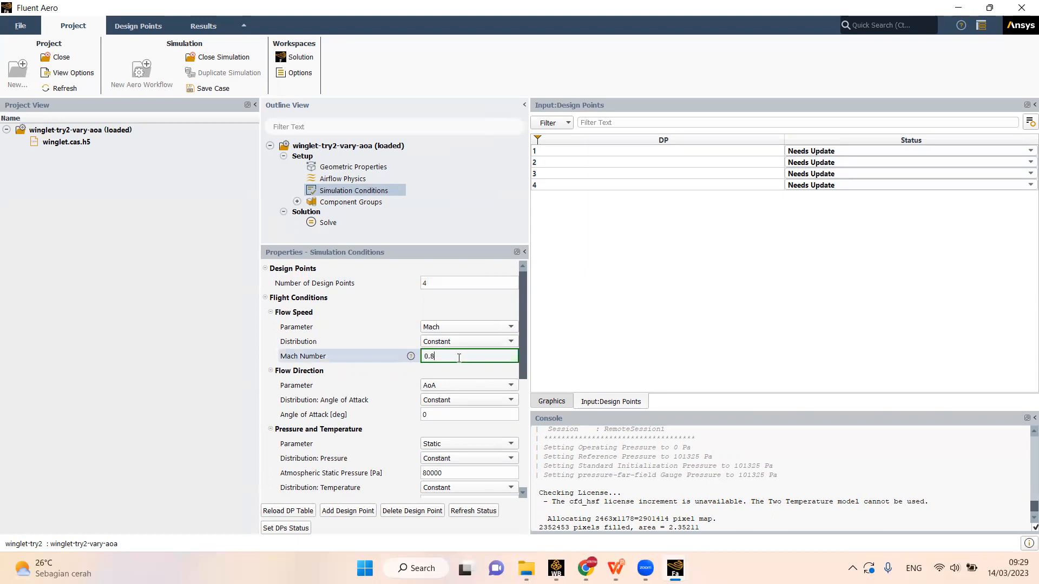
{"action": "left_click", "coordinate": [453, 417]}
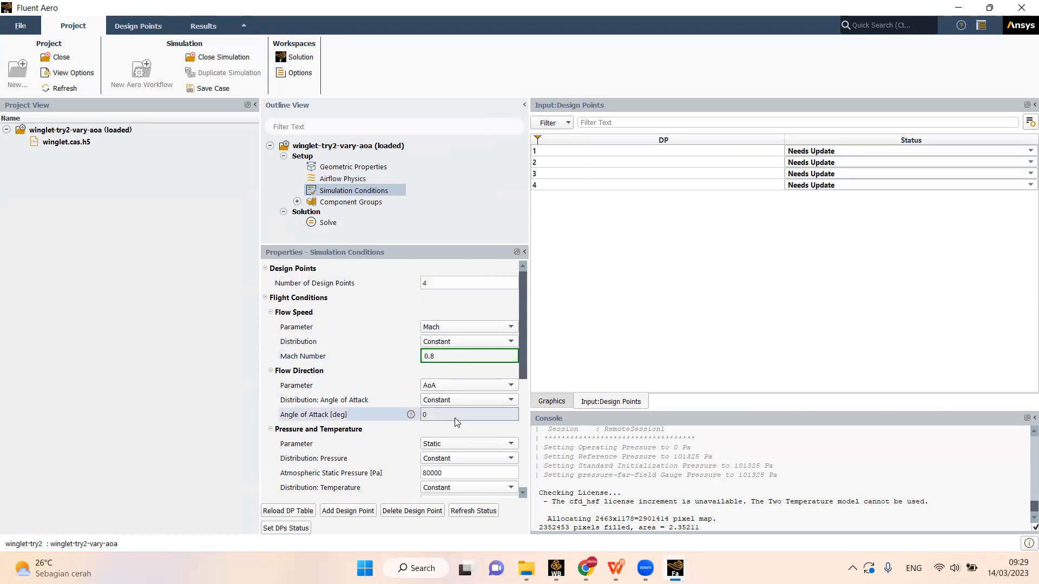
- Set the angle of attack distribution to Custom and the number of design points to 4
{"action": "left_click", "coordinate": [433, 401]}
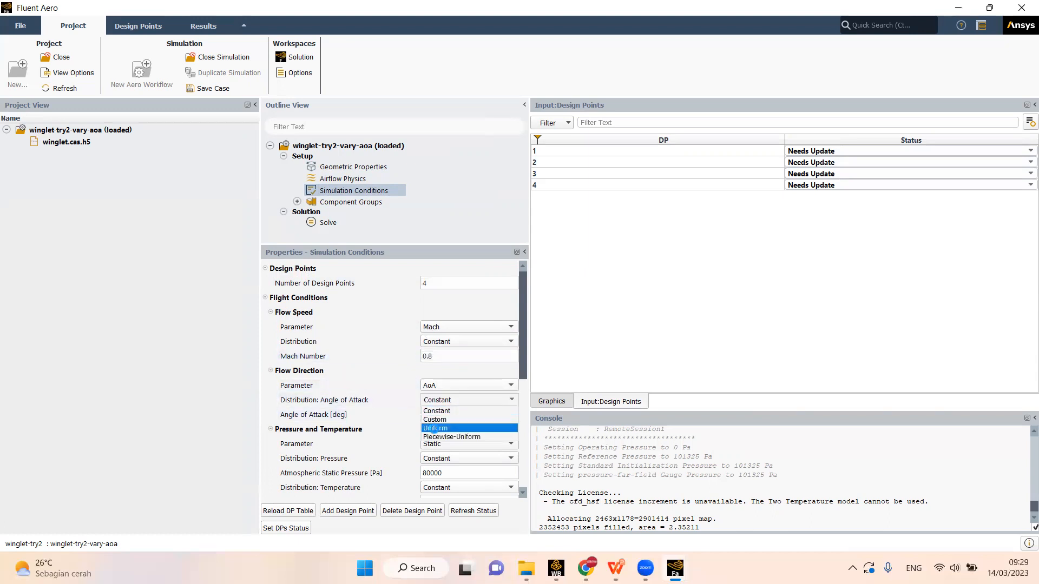
{"action": "left_click", "coordinate": [424, 416]}
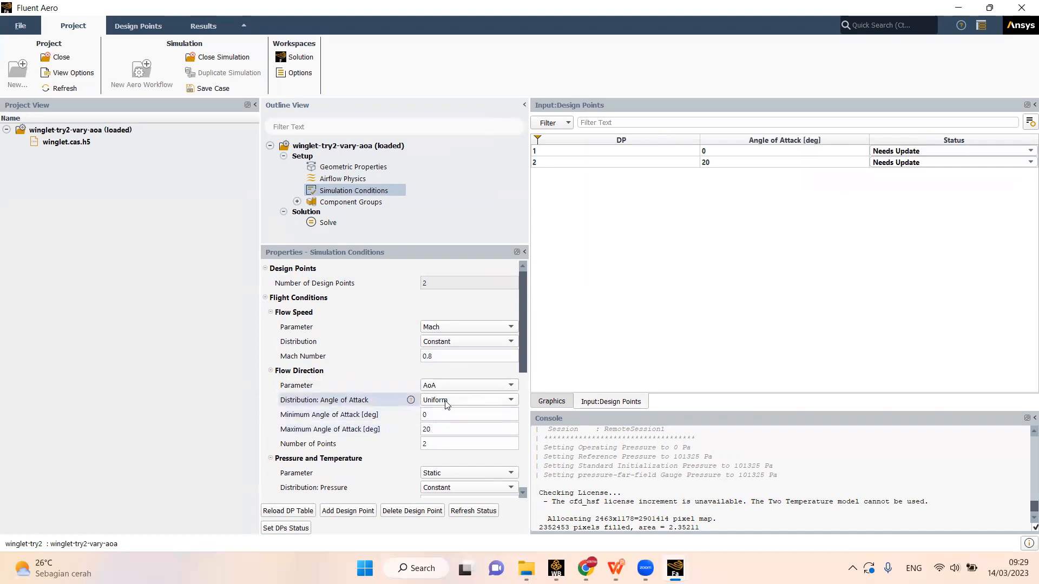
{"action": "left_click", "coordinate": [439, 404]}
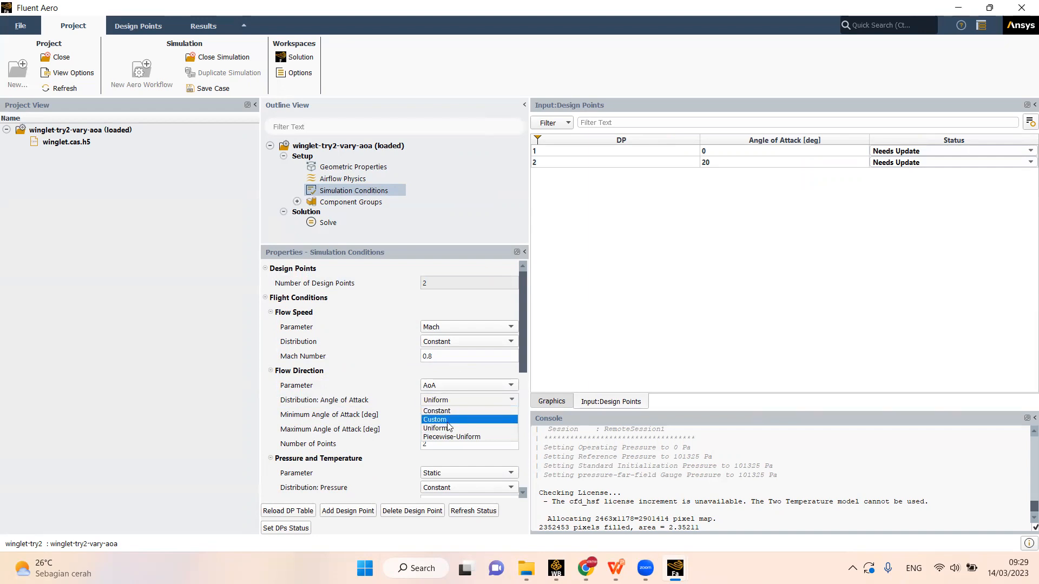
{"action": "left_click", "coordinate": [444, 419]}
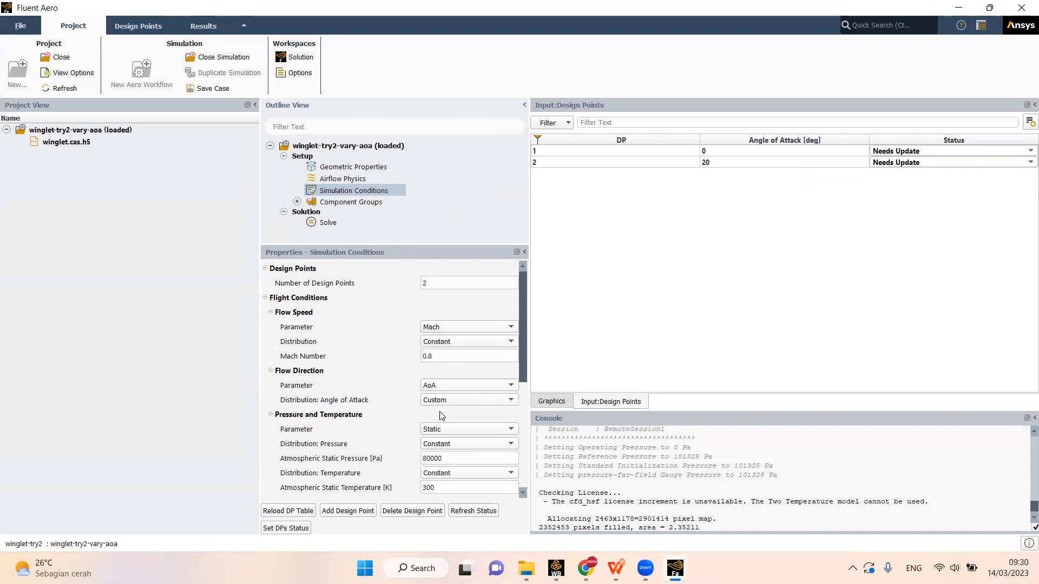
{"action": "left_click", "coordinate": [465, 283]}
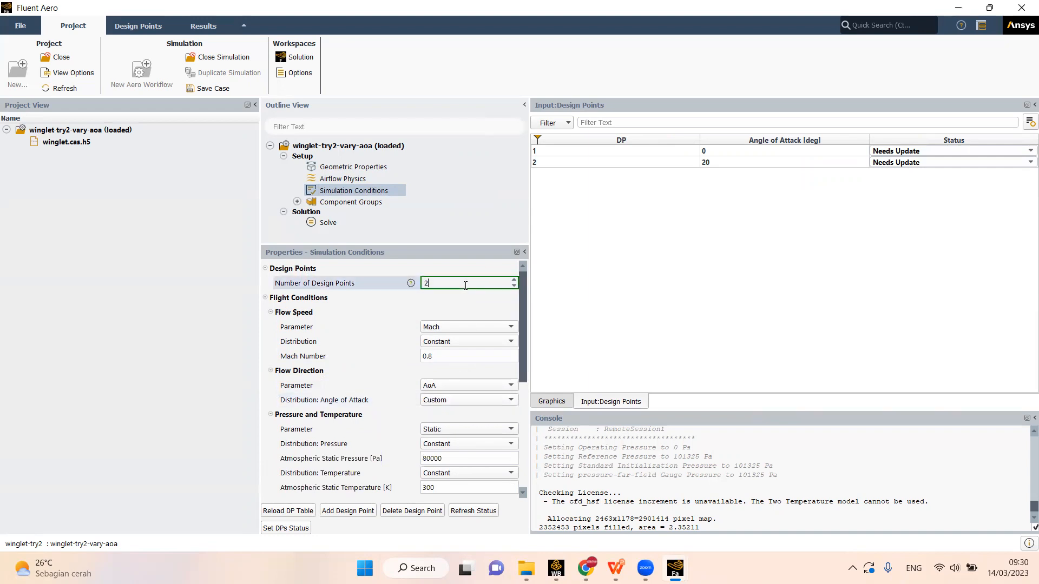
{"action": "left_click", "coordinate": [514, 280]}
{"action": "left_click", "coordinate": [514, 281]}
{"action": "key", "text": "Return"}
- Enter angles of attack of 5, 10 and 15 degrees for design points 2, 3 and 4
{"action": "left_click", "coordinate": [705, 162]}
{"action": "left_click", "coordinate": [709, 162]}
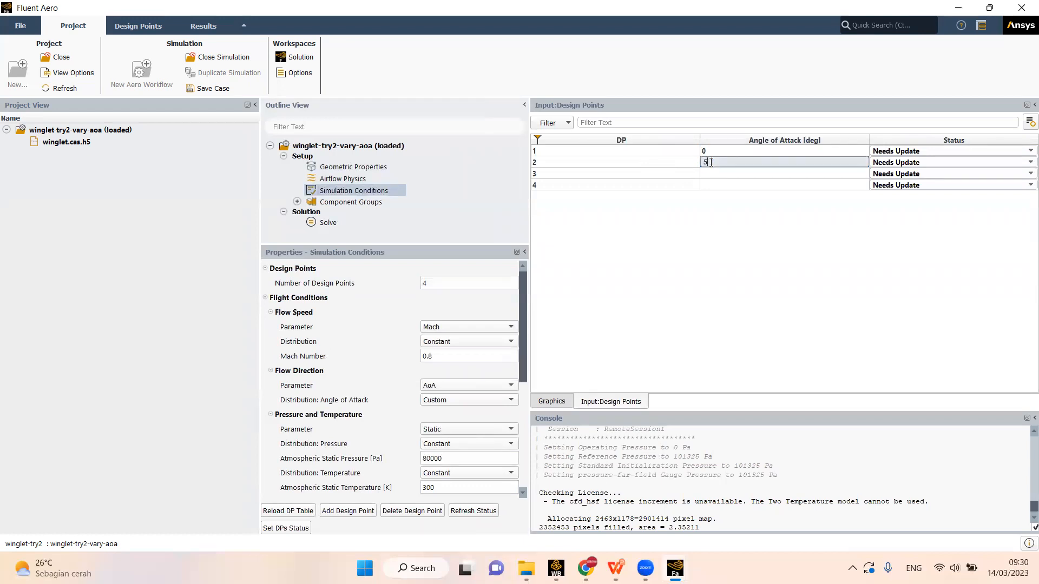
{"action": "key", "text": "Return"}
{"action": "double_click", "coordinate": [710, 173]}
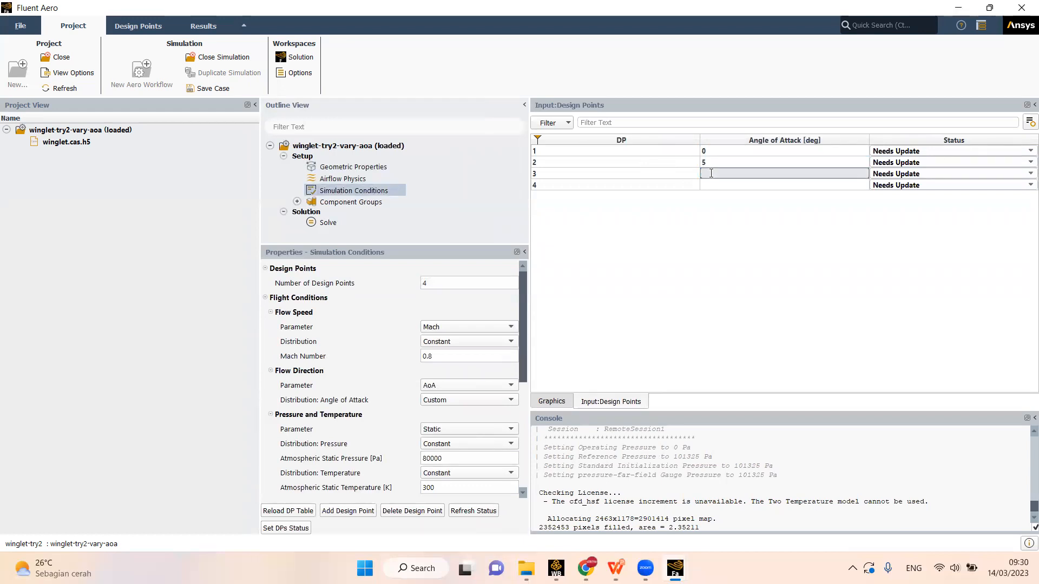
{"action": "type", "text": "10"}
{"action": "key", "text": "Return"}
{"action": "double_click", "coordinate": [713, 187]}
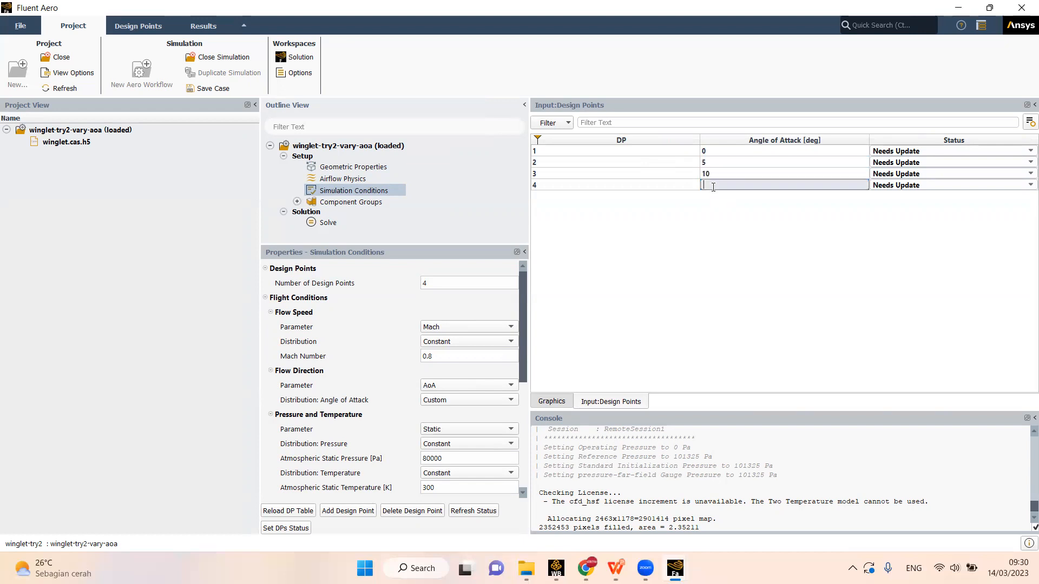
{"action": "key", "text": "Return"}
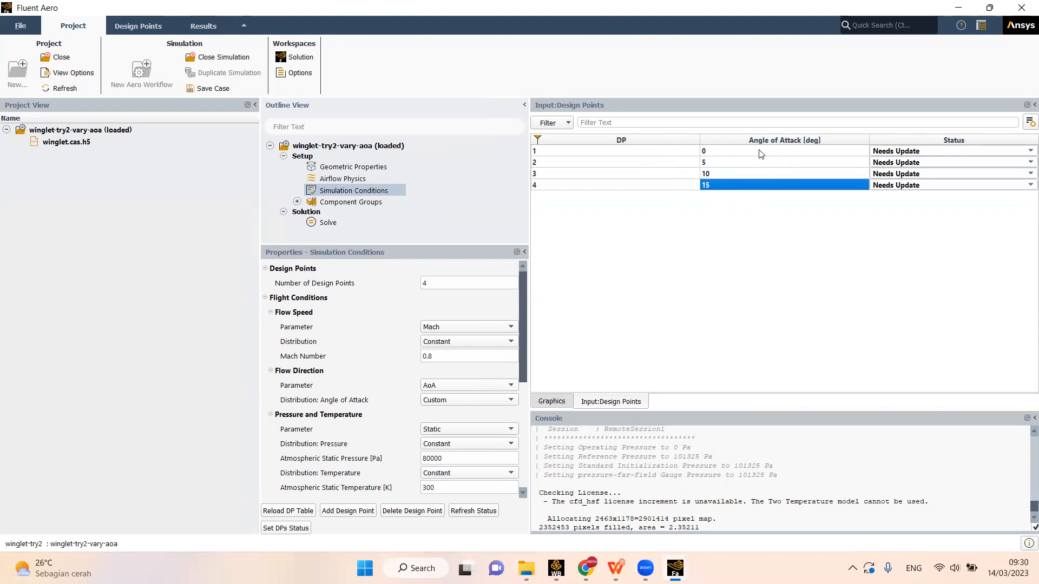
- Set the angles of attack of design points 2, 3 and 4 to 2, 4 and 8 degrees
{"action": "double_click", "coordinate": [706, 152]}
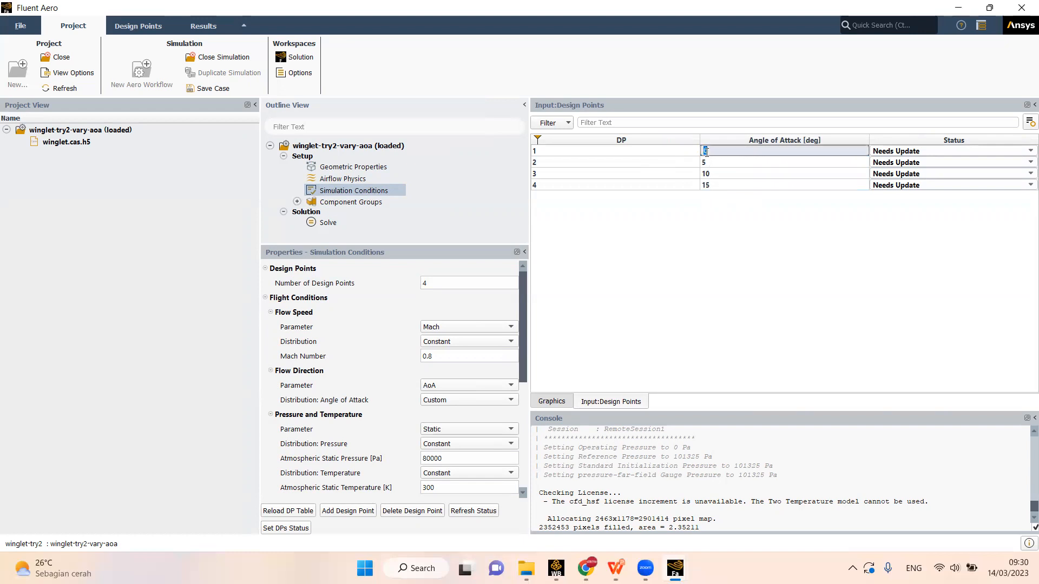
{"action": "double_click", "coordinate": [706, 162]}
{"action": "type", "text": "2"}
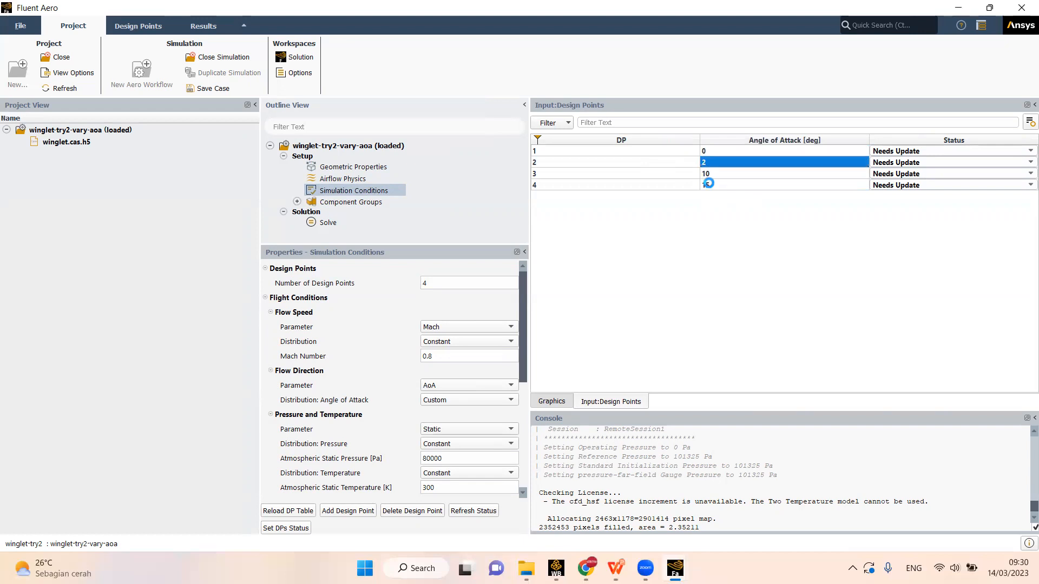
{"action": "double_click", "coordinate": [710, 174]}
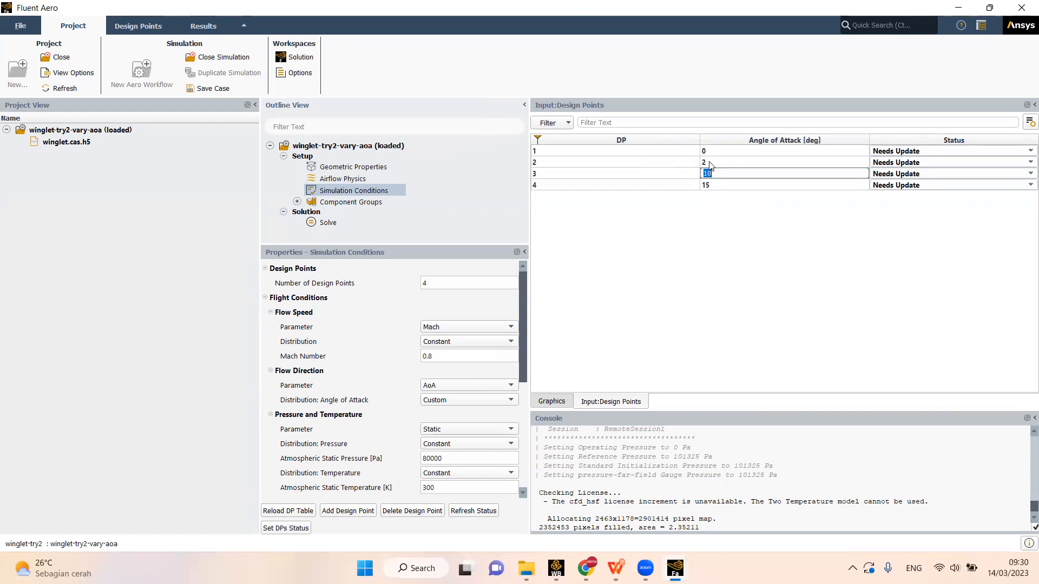
{"action": "type", "text": "4"}
{"action": "double_click", "coordinate": [709, 186]}
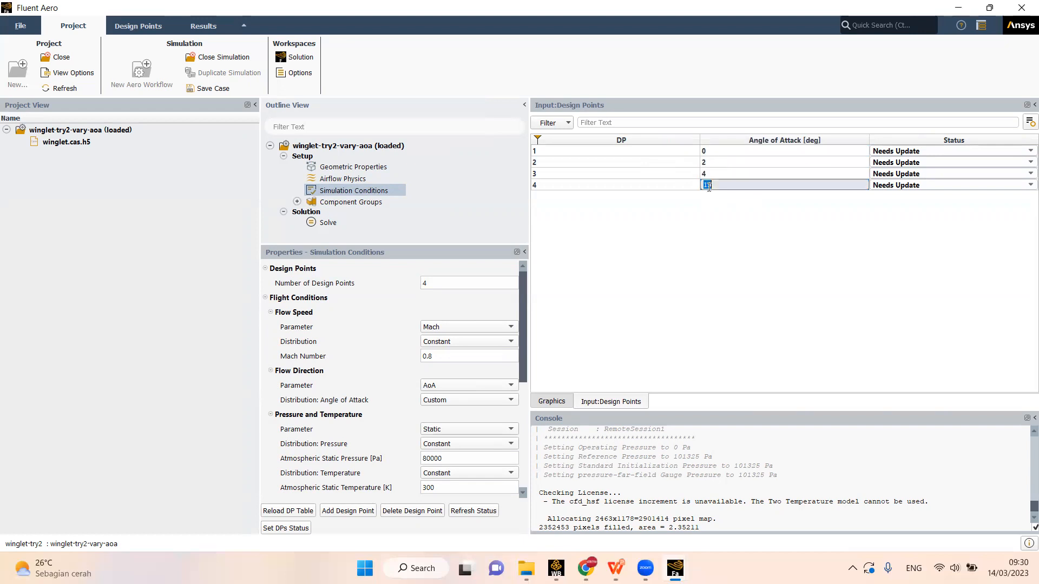
{"action": "key", "text": "Return"}
{"action": "double_click", "coordinate": [709, 176]}
{"action": "left_click", "coordinate": [702, 277]}
- Set the Pressure and Temperature parameter of the flight conditions to Altitude
{"action": "scroll", "coordinate": [464, 398], "scroll_direction": "down", "scroll_amount": 4}
{"action": "double_click", "coordinate": [439, 400]}
{"action": "left_click", "coordinate": [449, 403]}
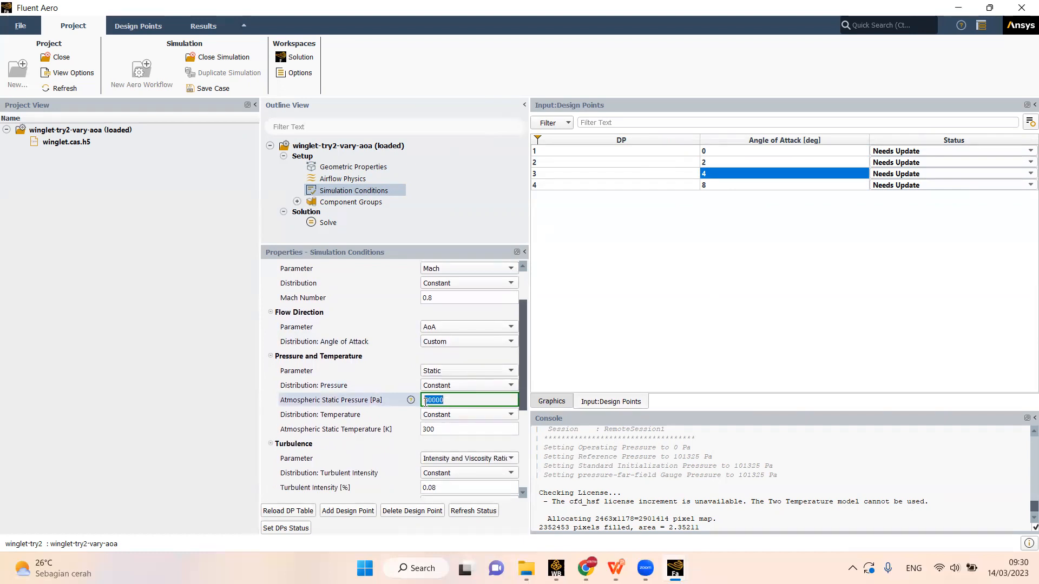
{"action": "left_click", "coordinate": [439, 372]}
{"action": "left_click", "coordinate": [440, 372]}
{"action": "left_click", "coordinate": [436, 399]}
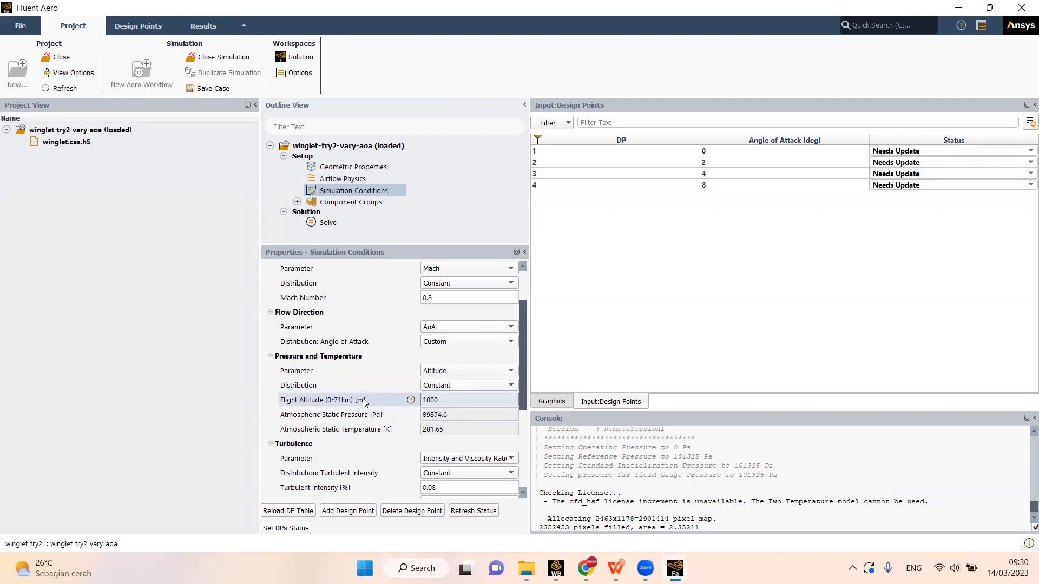
- Switch to Chrome, search the web for cruising altitude and expand the answer about cruise altitude in KM
{"action": "left_click", "coordinate": [460, 400]}
{"action": "left_click", "coordinate": [448, 400]}
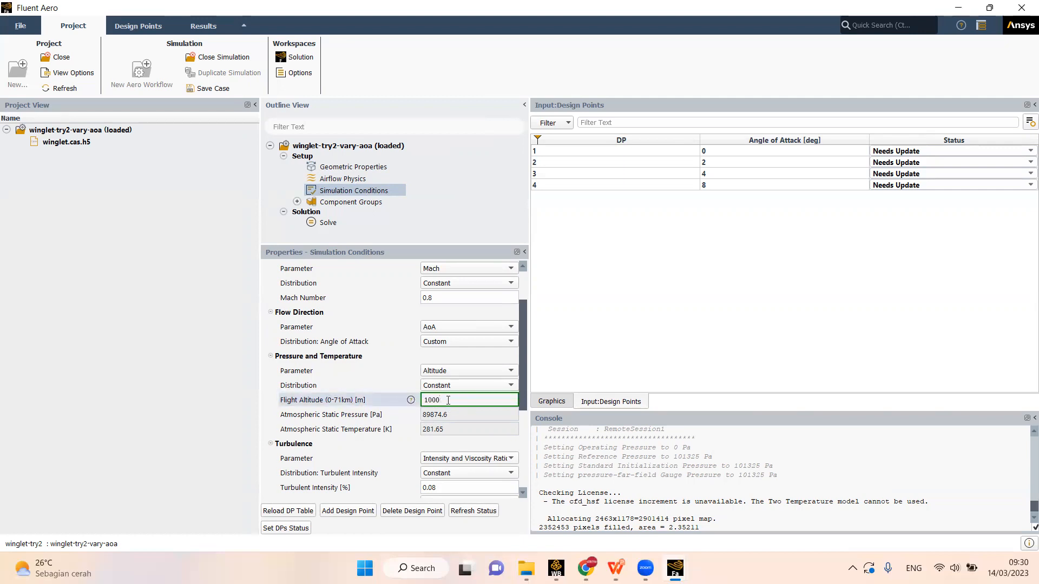
{"action": "left_click", "coordinate": [585, 568]}
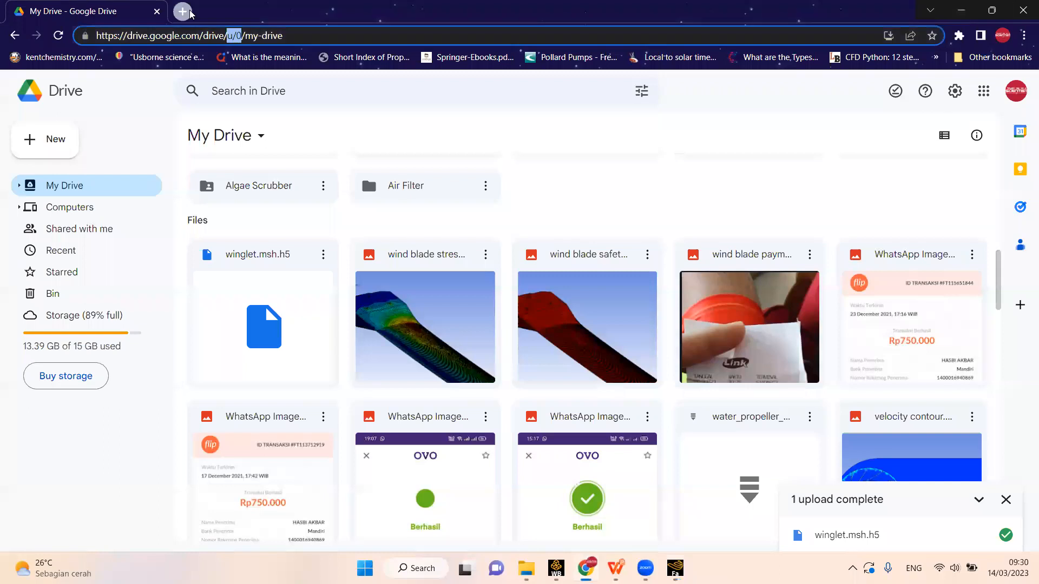
{"action": "left_click", "coordinate": [190, 12]}
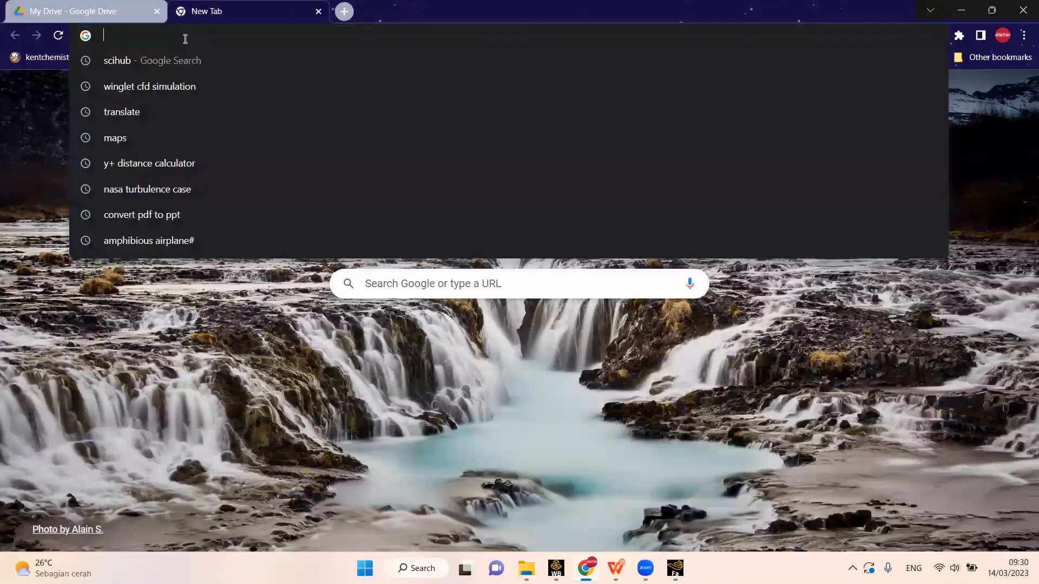
{"action": "type", "text": "cruising alt"}
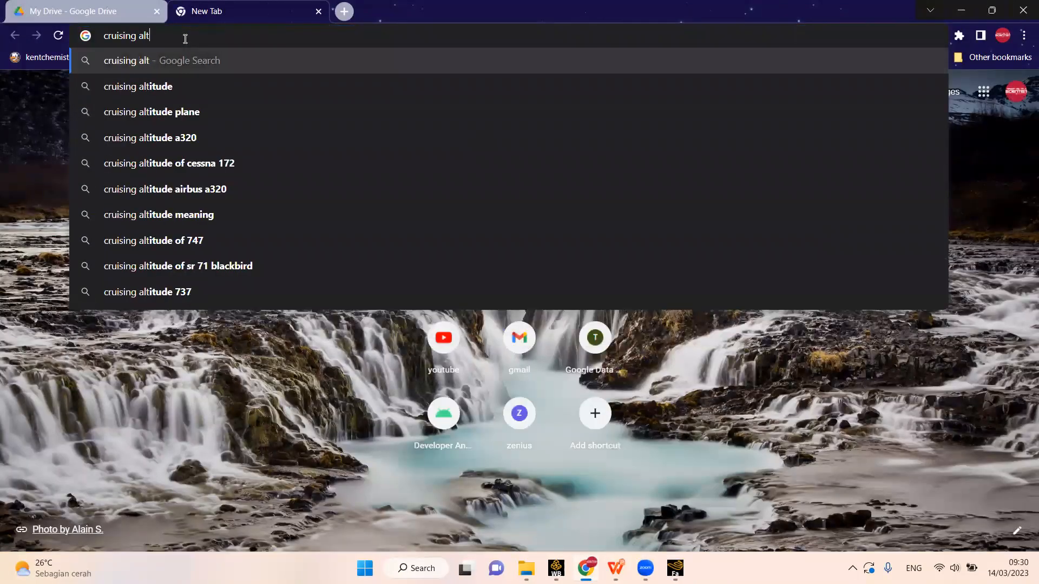
{"action": "left_click", "coordinate": [185, 85]}
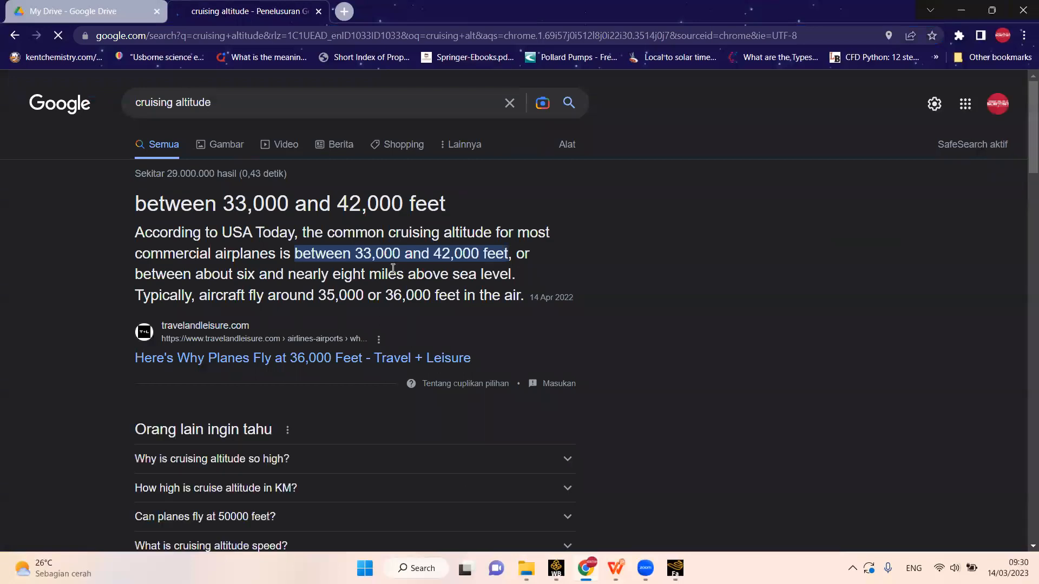
{"action": "scroll", "coordinate": [411, 325], "scroll_direction": "down", "scroll_amount": 3}
{"action": "left_click", "coordinate": [332, 355]}
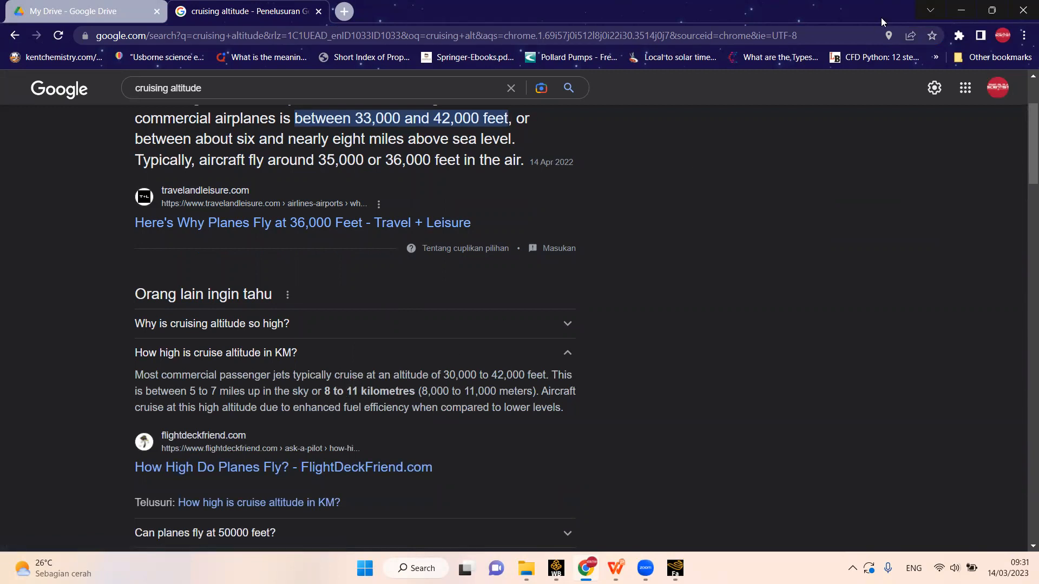
{"action": "left_click", "coordinate": [961, 10]}
- Set the flight altitude in the Pressure and Temperature conditions to 10000 m
{"action": "left_click", "coordinate": [428, 400]}
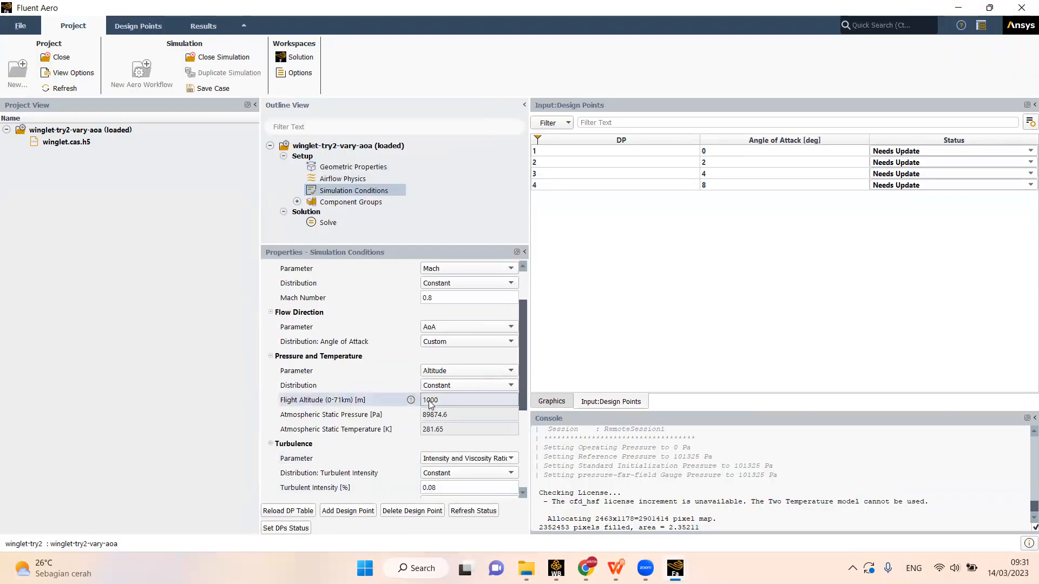
{"action": "left_click", "coordinate": [446, 404]}
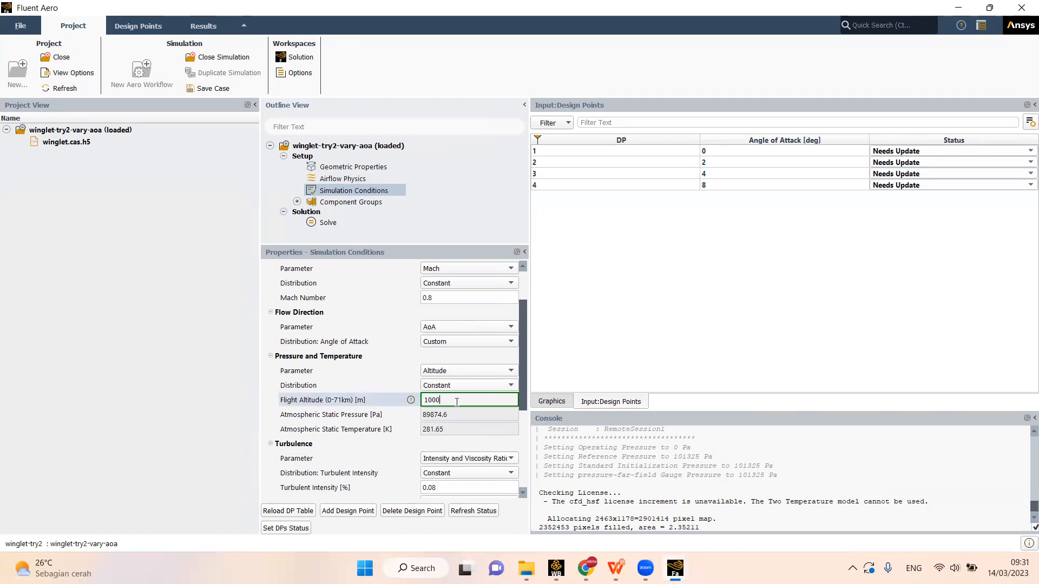
{"action": "type", "text": "0"}
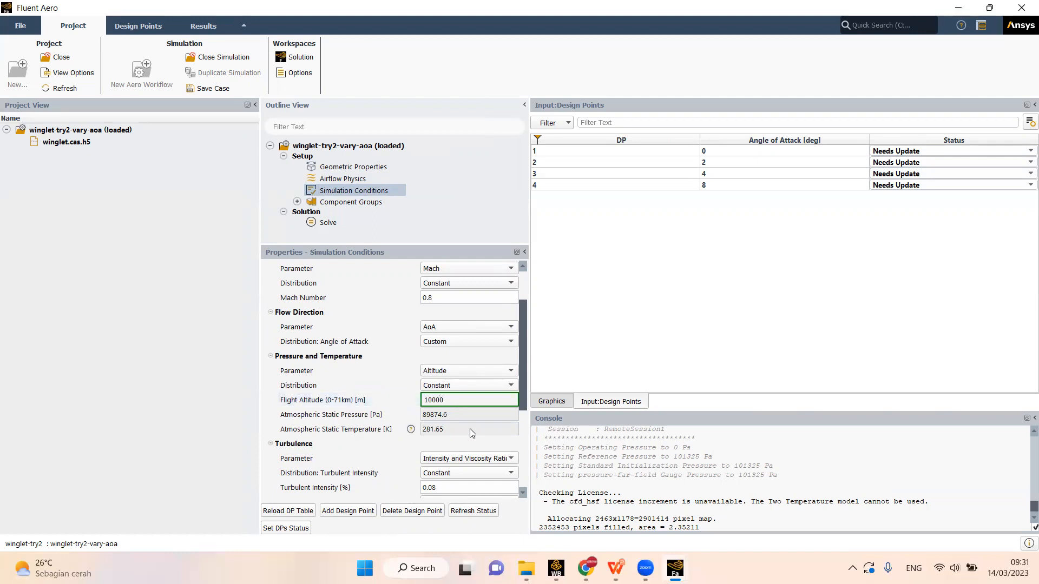
{"action": "left_click", "coordinate": [501, 448]}
{"action": "left_click", "coordinate": [448, 399]}
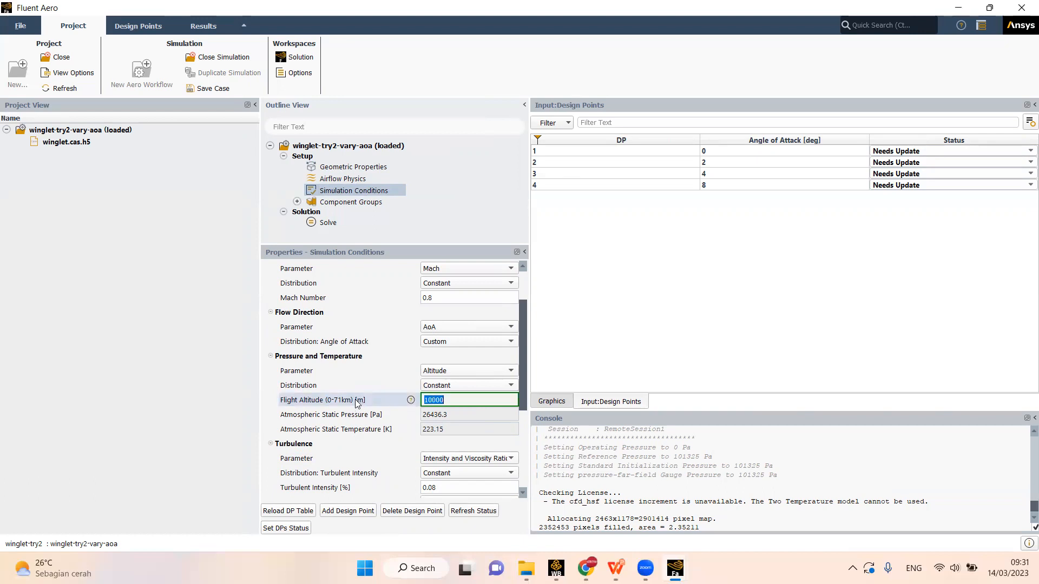
{"action": "left_click", "coordinate": [425, 402]}
- Review the remaining simulation conditions, especially the turbulent intensity, turbulent viscosity ratio and wall conditions
{"action": "mouse_move", "coordinate": [524, 346]}
{"action": "left_mouse_down"}
{"action": "mouse_move", "coordinate": [527, 333]}
{"action": "mouse_move", "coordinate": [527, 347]}
{"action": "left_mouse_up"}
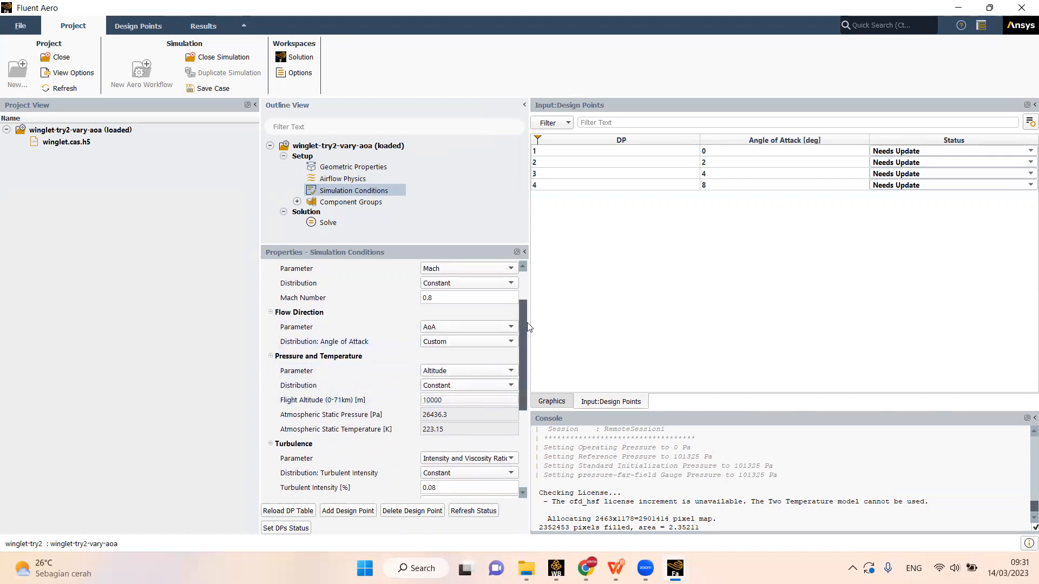
{"action": "mouse_move", "coordinate": [524, 319]}
{"action": "left_mouse_down"}
{"action": "mouse_move", "coordinate": [528, 294]}
{"action": "mouse_move", "coordinate": [529, 309]}
{"action": "left_mouse_up"}
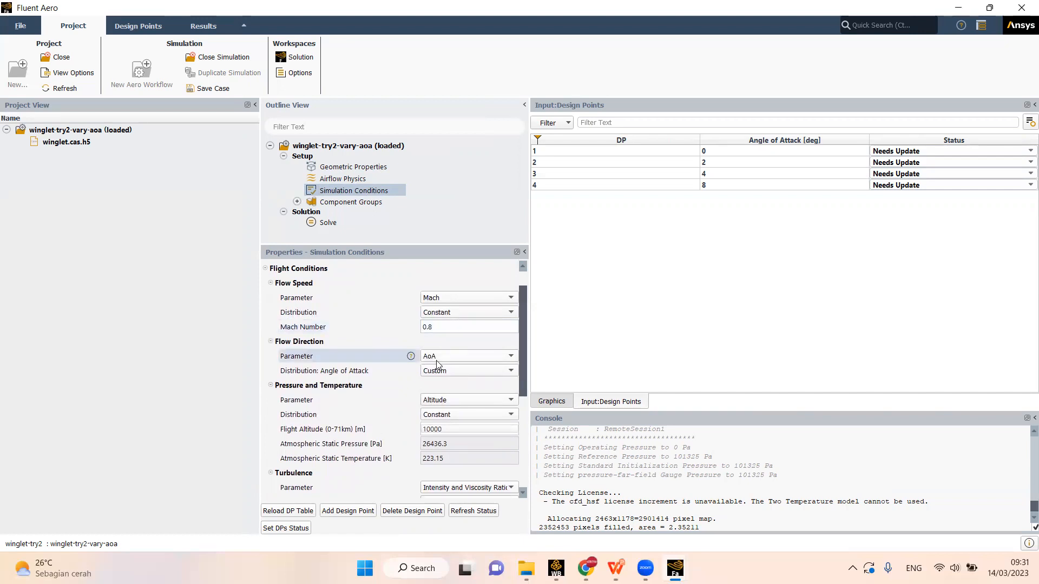
{"action": "left_click_drag", "start_coordinate": [524, 305], "coordinate": [524, 382]}
{"action": "left_click", "coordinate": [469, 356]}
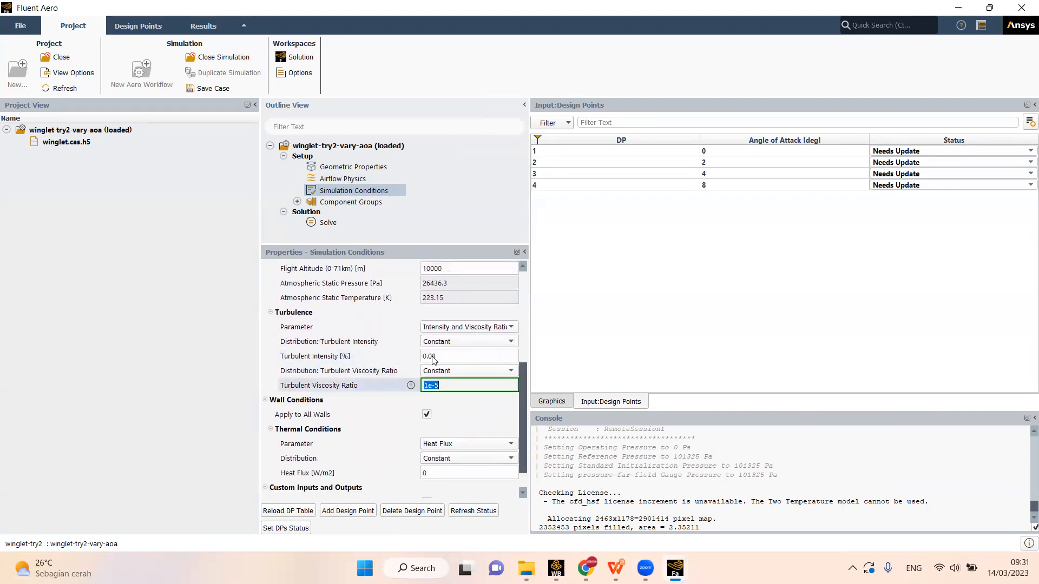
{"action": "left_click", "coordinate": [439, 388]}
{"action": "left_click", "coordinate": [439, 357]}
{"action": "left_click", "coordinate": [442, 388]}
{"action": "left_click", "coordinate": [440, 357]}
{"action": "left_click", "coordinate": [441, 387]}
{"action": "left_click", "coordinate": [437, 357]}
{"action": "left_click", "coordinate": [439, 383]}
{"action": "left_click", "coordinate": [439, 357]}
{"action": "left_click", "coordinate": [440, 385]}
{"action": "left_click", "coordinate": [439, 357]}
{"action": "left_click_drag", "start_coordinate": [523, 387], "coordinate": [522, 431]}
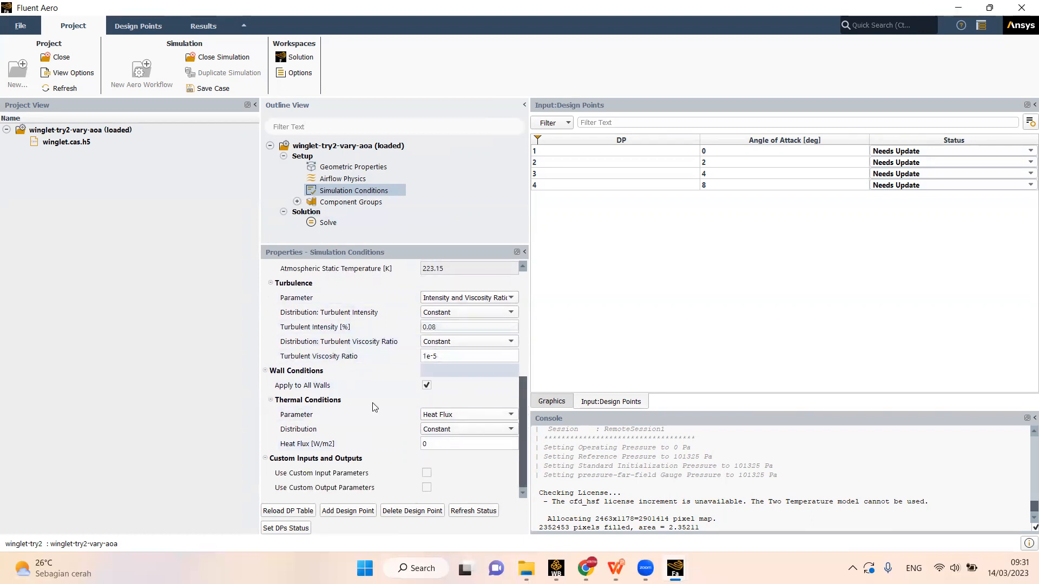
- Expand the Freestream and Other component groups and inspect the pressure-far-field, symmetry and wing-wall zone properties
{"action": "left_click", "coordinate": [297, 201]}
{"action": "left_click", "coordinate": [350, 202]}
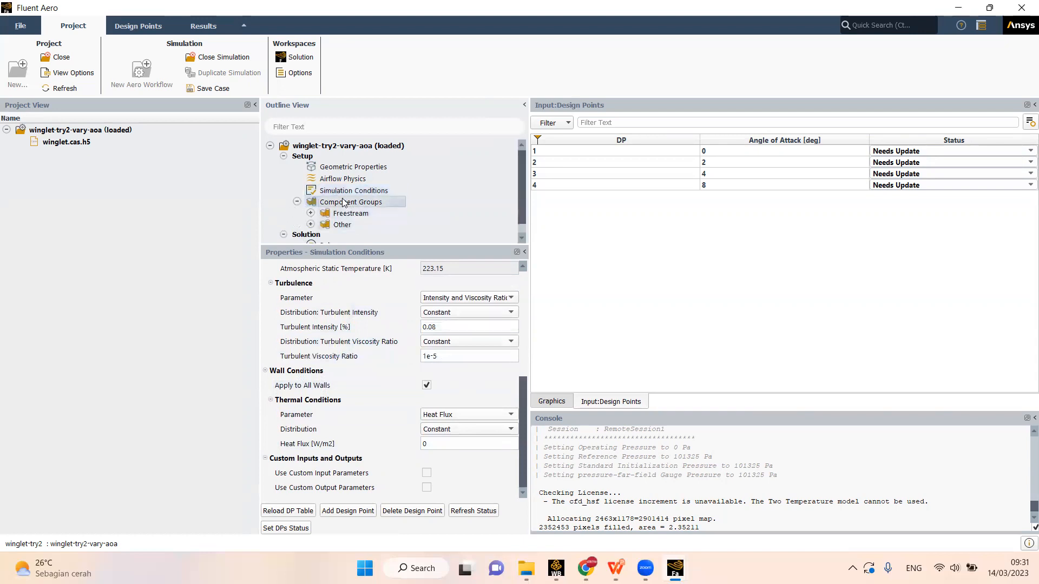
{"action": "left_click", "coordinate": [311, 213]}
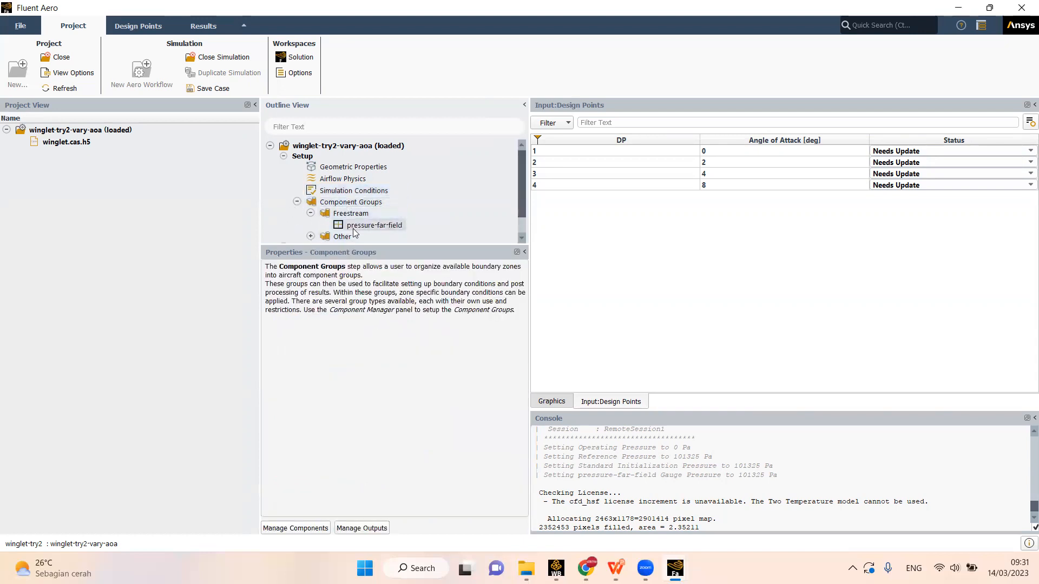
{"action": "left_click", "coordinate": [352, 225]}
{"action": "scroll", "coordinate": [371, 237], "scroll_direction": "down", "scroll_amount": 1}
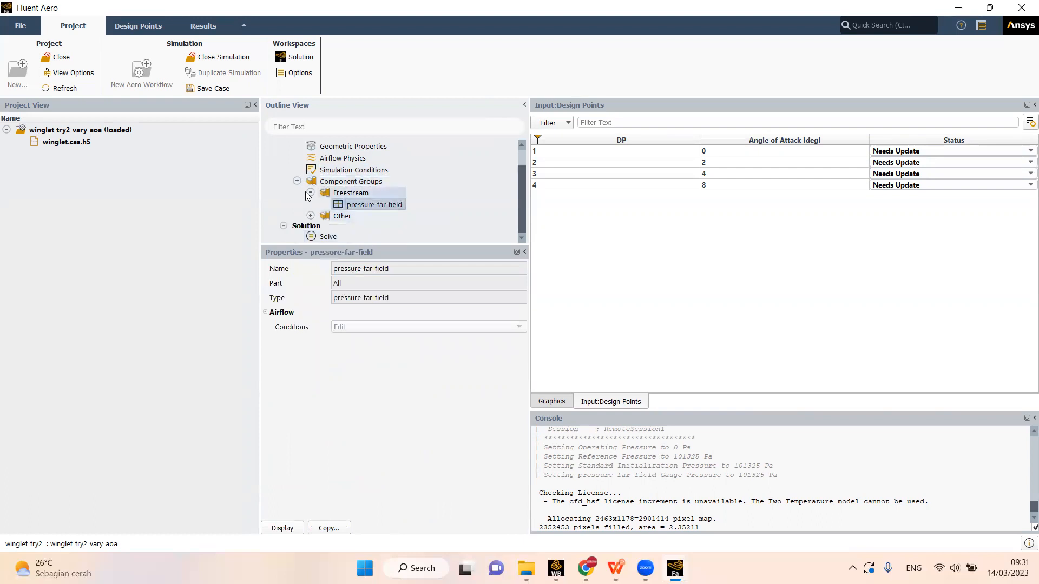
{"action": "left_click", "coordinate": [310, 215]}
{"action": "left_click", "coordinate": [373, 227]}
{"action": "scroll", "coordinate": [388, 227], "scroll_direction": "down", "scroll_amount": 1}
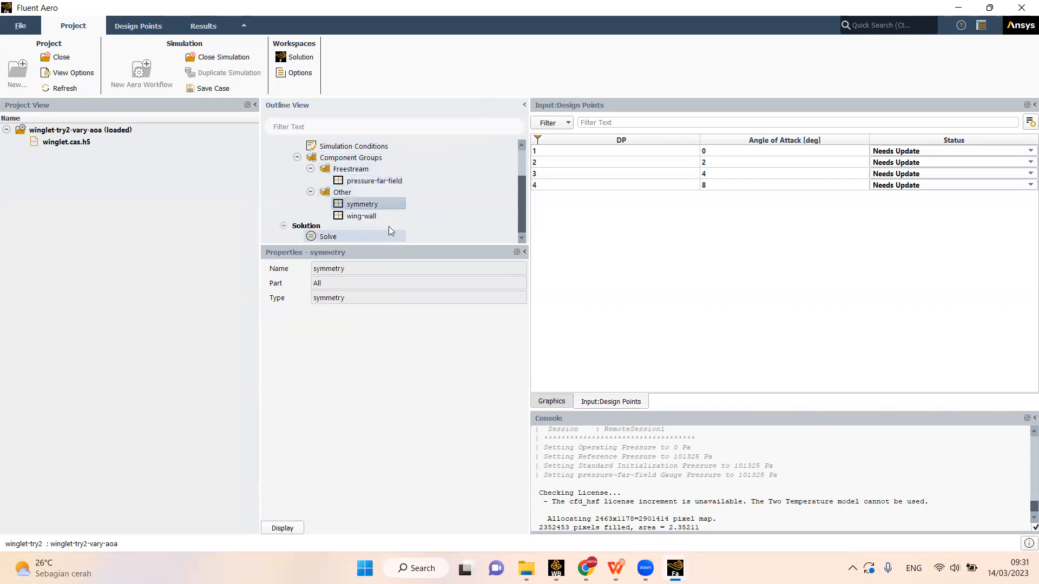
{"action": "left_click", "coordinate": [372, 181]}
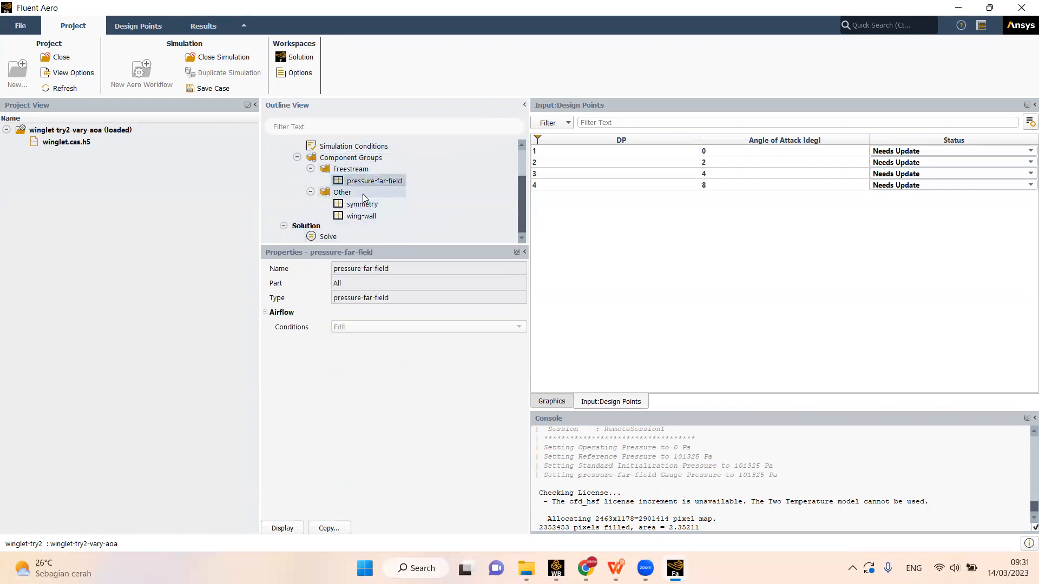
{"action": "left_click", "coordinate": [362, 205]}
{"action": "left_click", "coordinate": [349, 216]}
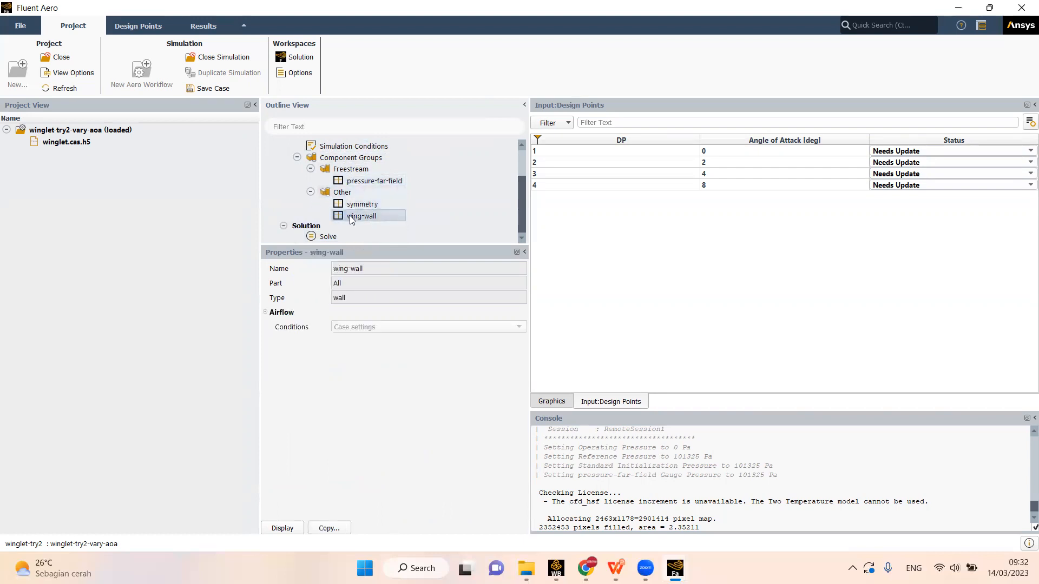
- Open the Solve settings and read the help description of the Iterations setting
{"action": "left_click", "coordinate": [328, 236]}
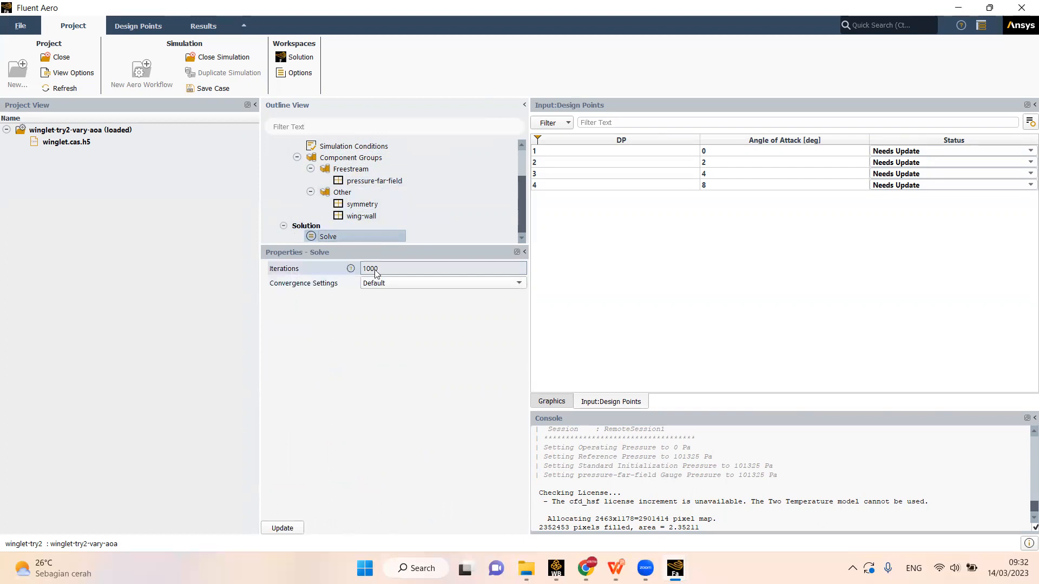
{"action": "left_click", "coordinate": [351, 269]}
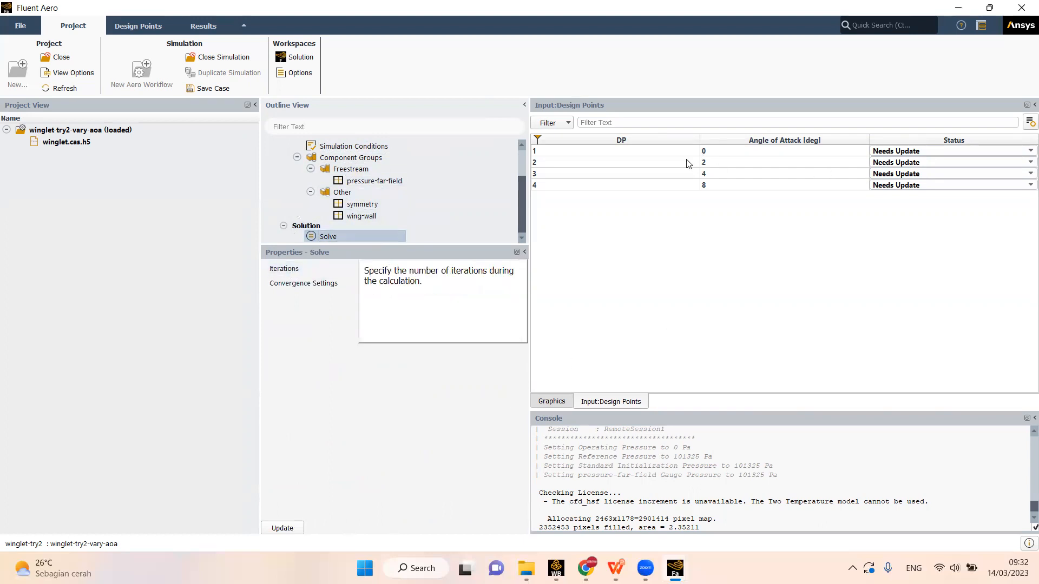
{"action": "left_click", "coordinate": [410, 371]}
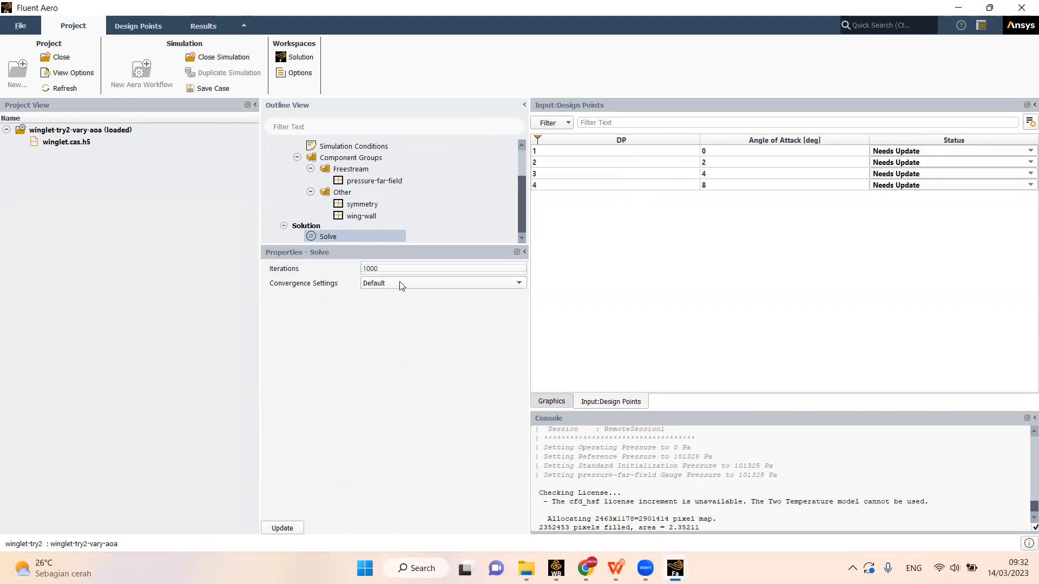
- Set the number of iterations to 10 and start updating the four design points
{"action": "left_click", "coordinate": [387, 269]}
{"action": "left_click_drag", "start_coordinate": [382, 268], "coordinate": [353, 269]}
{"action": "left_click", "coordinate": [397, 269]}
{"action": "left_click", "coordinate": [389, 270]}
{"action": "double_click", "coordinate": [389, 270]}
{"action": "left_click", "coordinate": [391, 270]}
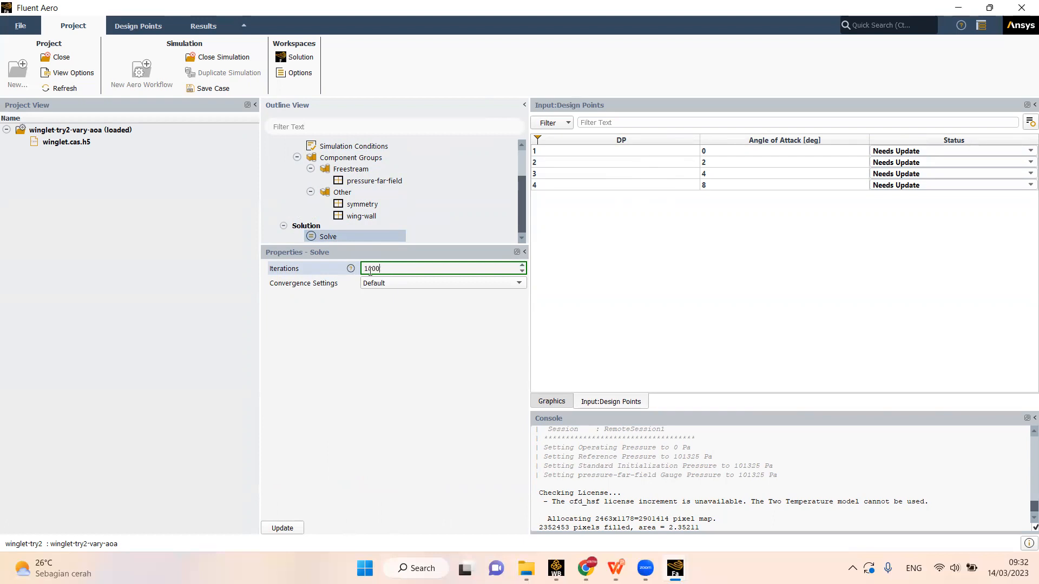
{"action": "left_click_drag", "start_coordinate": [383, 269], "coordinate": [352, 270]}
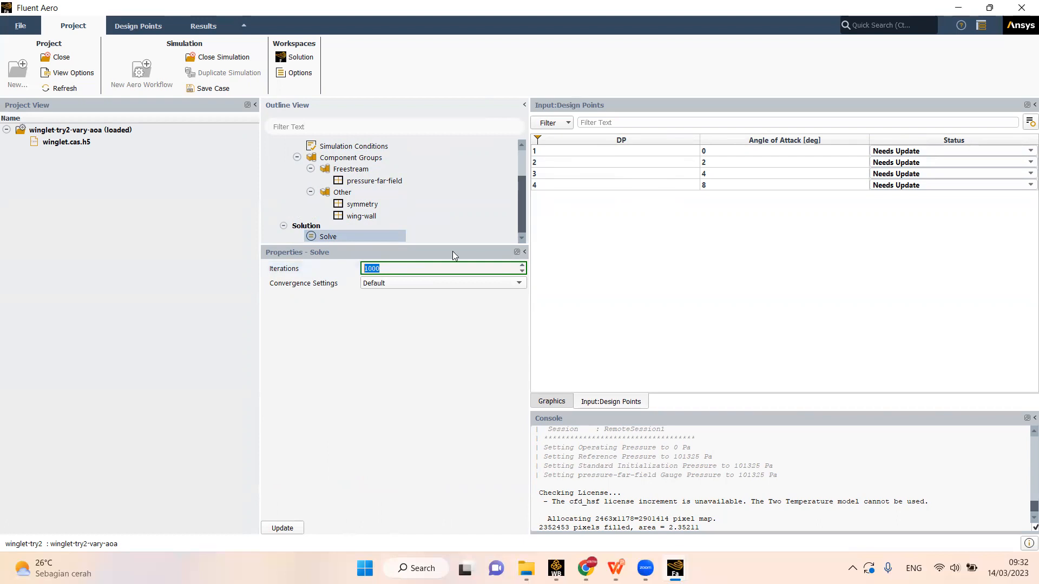
{"action": "left_click", "coordinate": [391, 280]}
{"action": "left_click", "coordinate": [380, 270]}
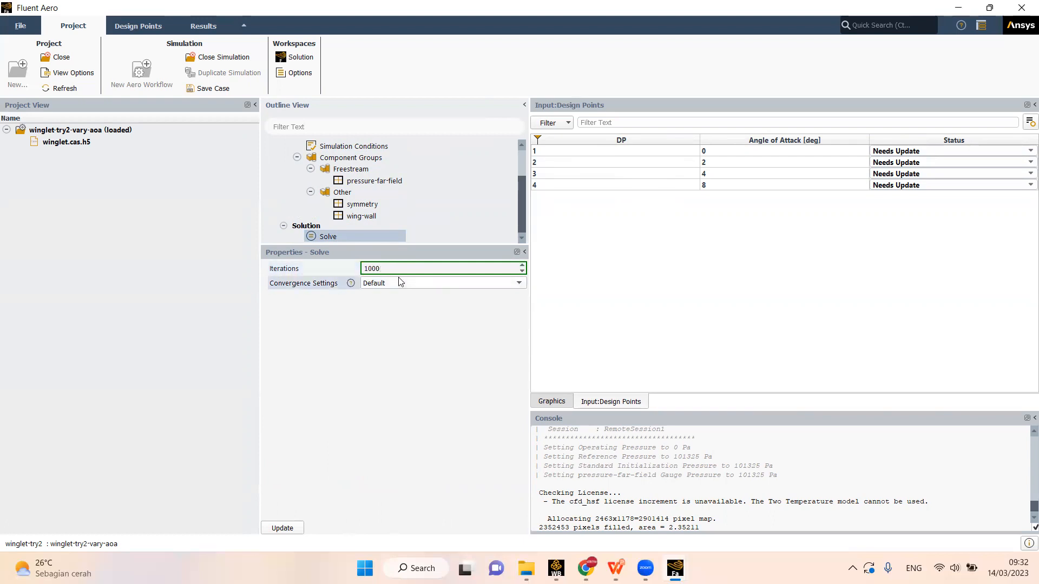
{"action": "left_click_drag", "start_coordinate": [385, 269], "coordinate": [370, 269]}
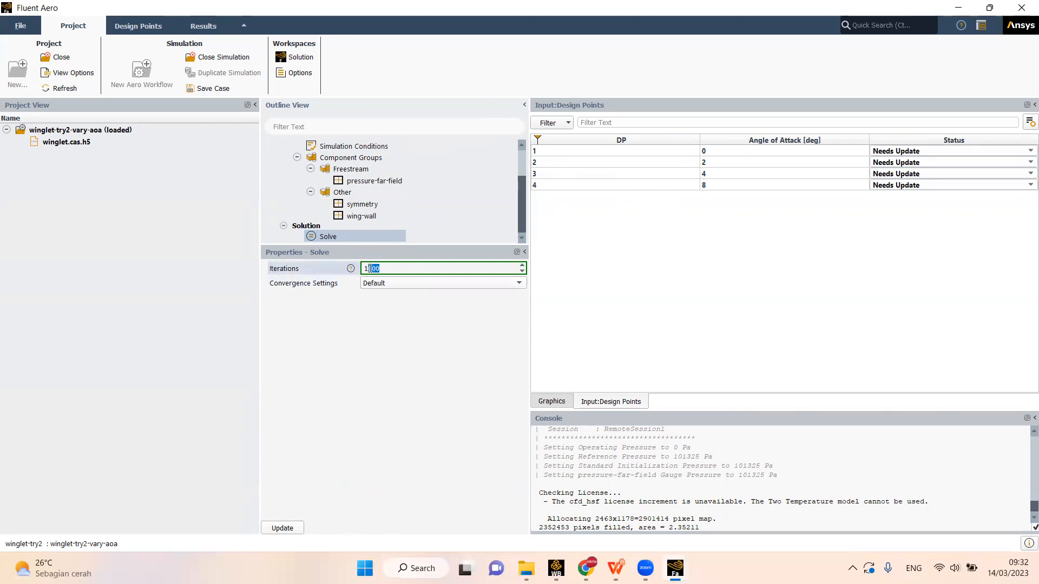
{"action": "key", "text": "BackSpace"}
{"action": "left_click", "coordinate": [393, 405]}
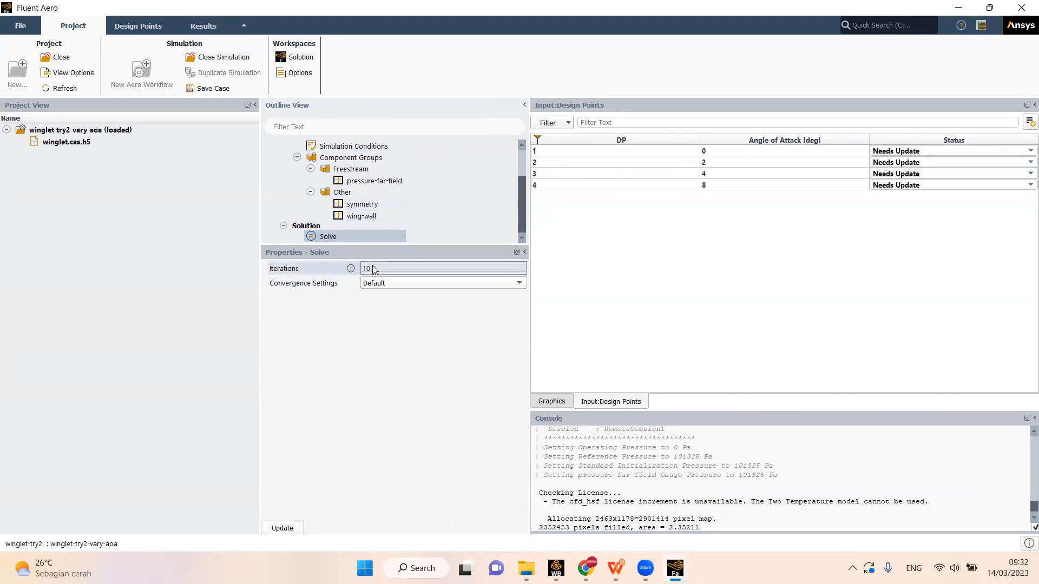
{"action": "left_click", "coordinate": [283, 528]}
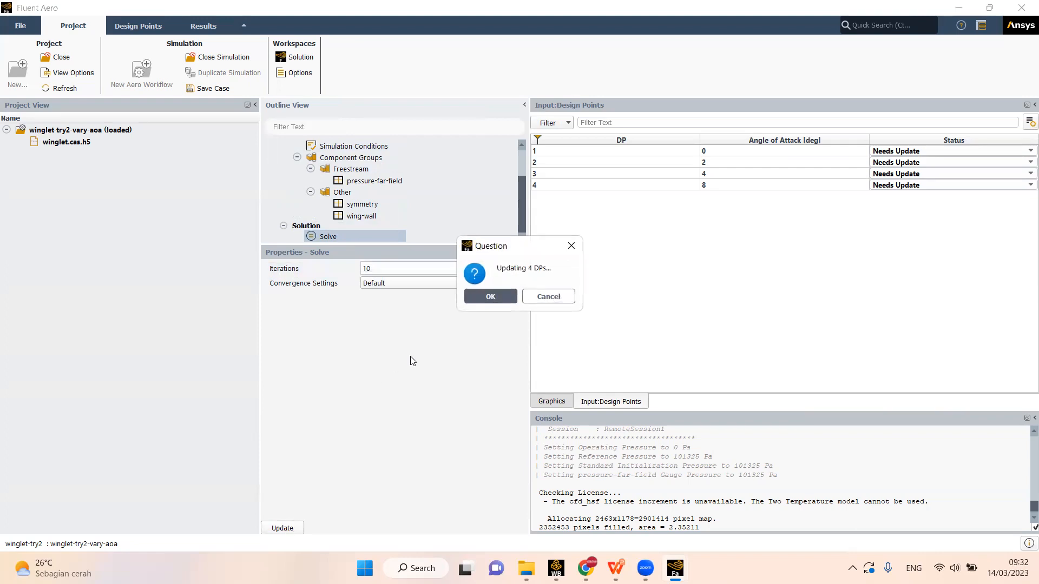
{"action": "left_click", "coordinate": [492, 297]}
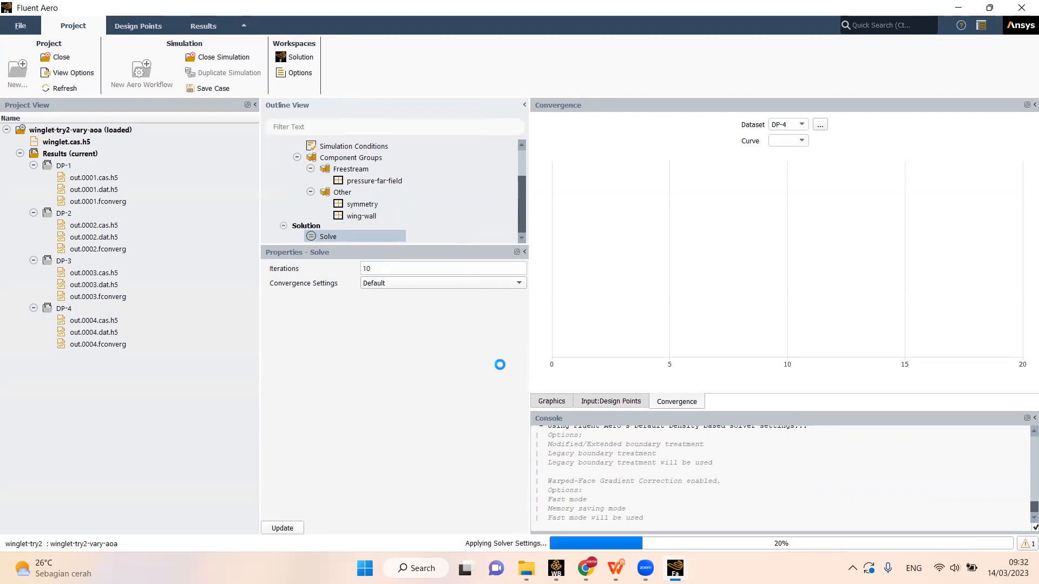
- Check the calculation's initialization progress in the parallel Fluent solver window, alternating with the Fluent Aero window
{"action": "mouse_move", "coordinate": [675, 568]}
{"action": "left_click", "coordinate": [714, 503]}
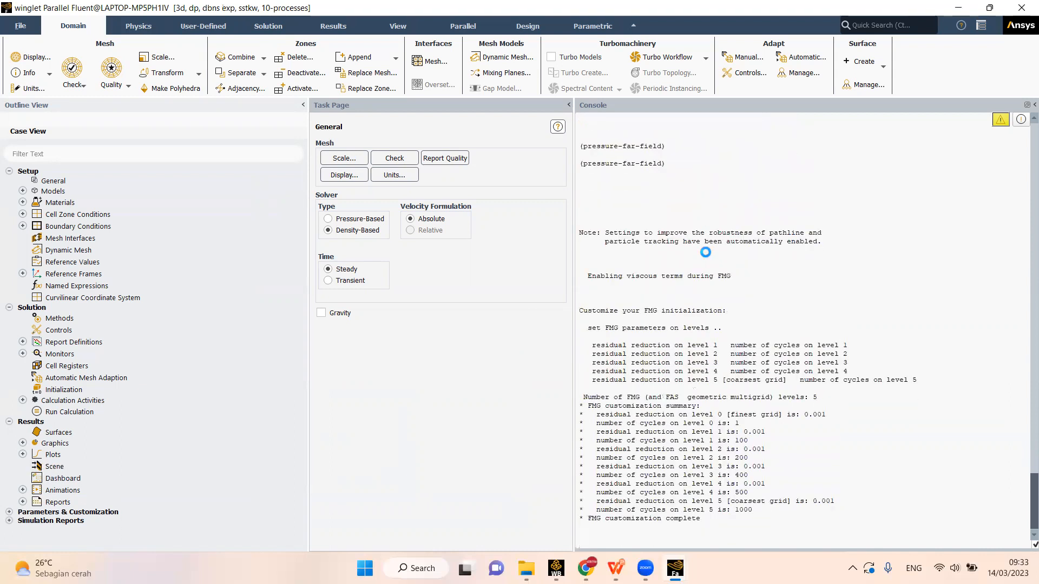
{"action": "mouse_move", "coordinate": [675, 568]}
{"action": "left_click", "coordinate": [645, 514]}
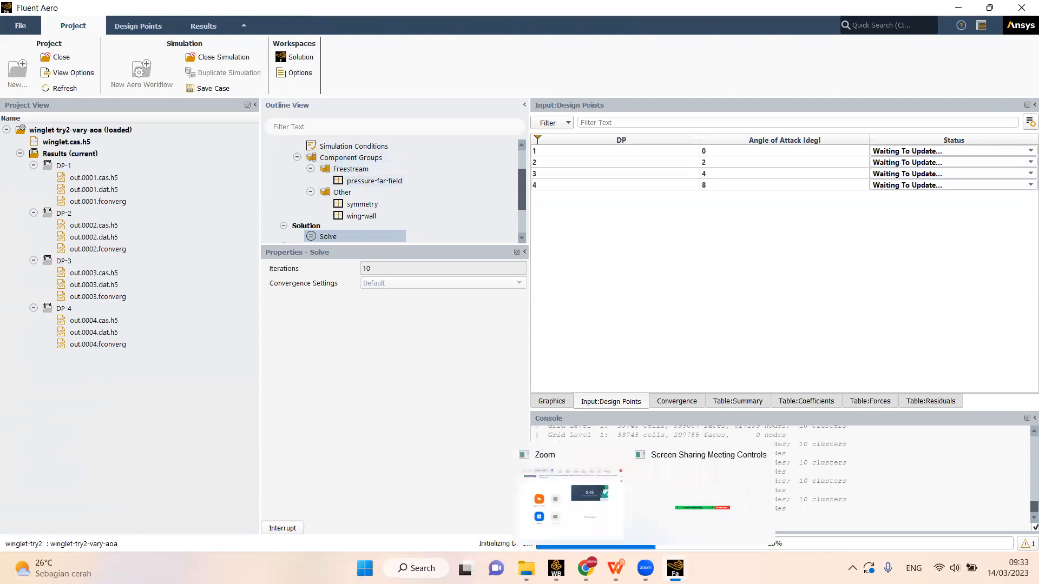
{"action": "mouse_move", "coordinate": [674, 568]}
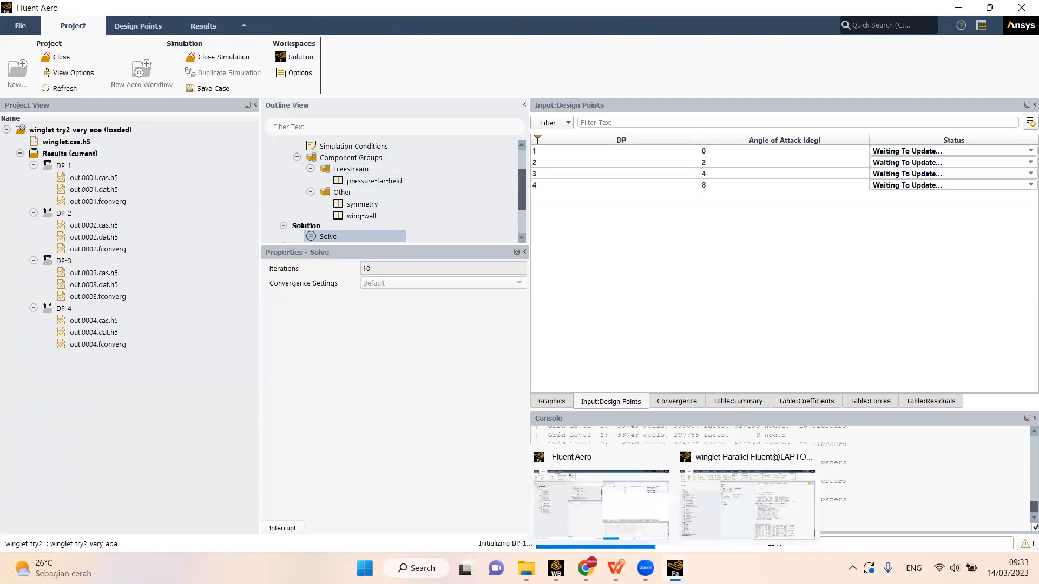
{"action": "left_click", "coordinate": [740, 511]}
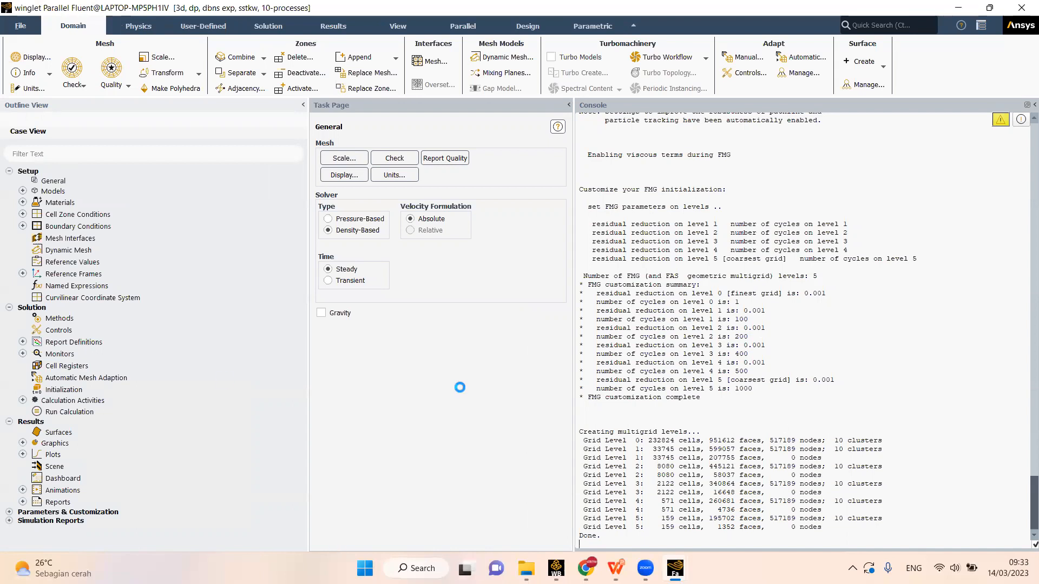
- Return to the Fluent Aero window and show the convergence plot
{"action": "mouse_move", "coordinate": [675, 568]}
{"action": "left_click", "coordinate": [627, 506]}
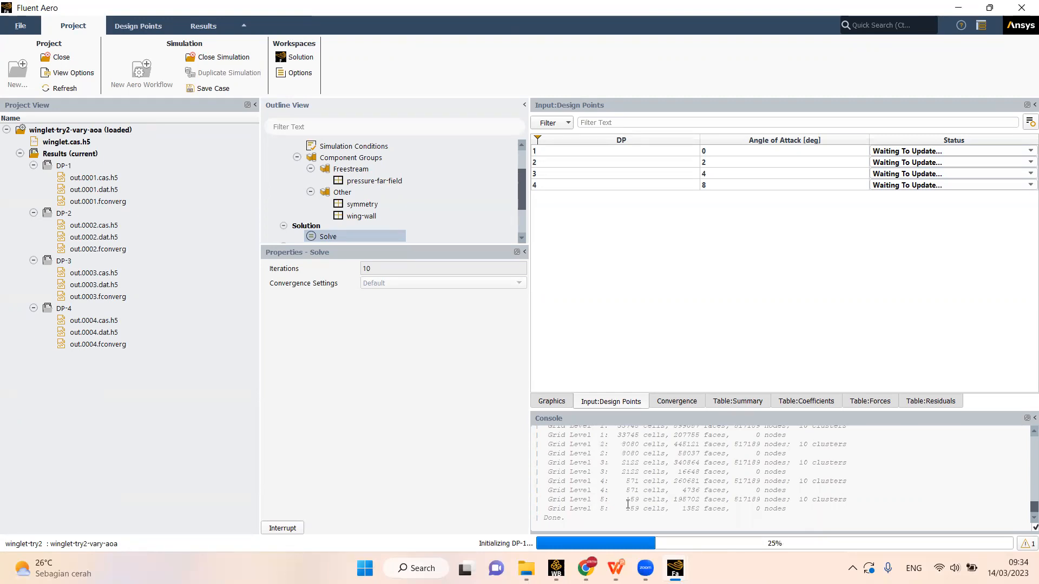
{"action": "left_click", "coordinate": [676, 403]}
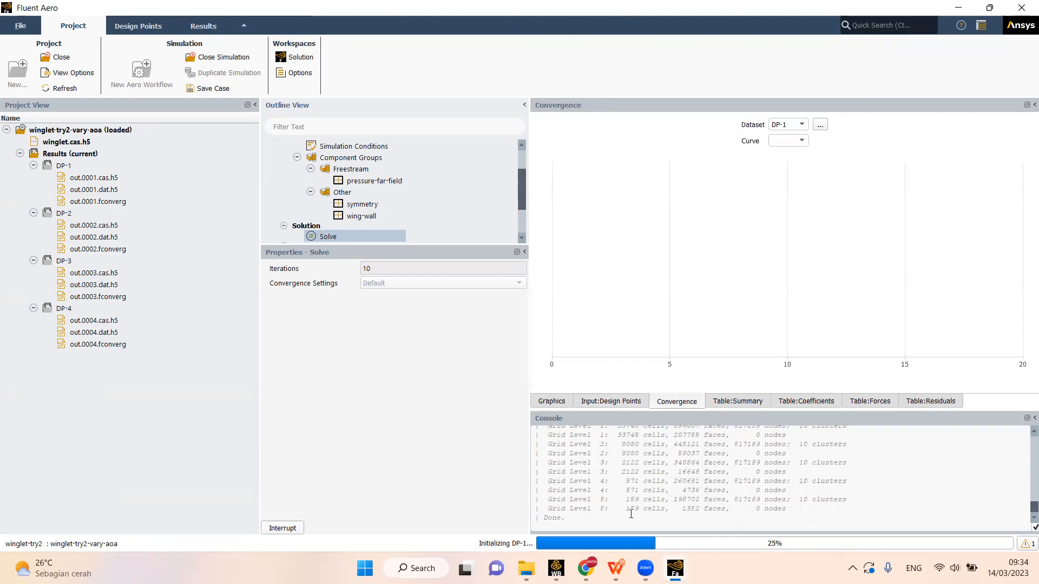
- Check the iteration progress in the parallel Fluent solver window, widening its console, and return to the Fluent Aero window
{"action": "mouse_move", "coordinate": [675, 568]}
{"action": "left_click", "coordinate": [703, 493]}
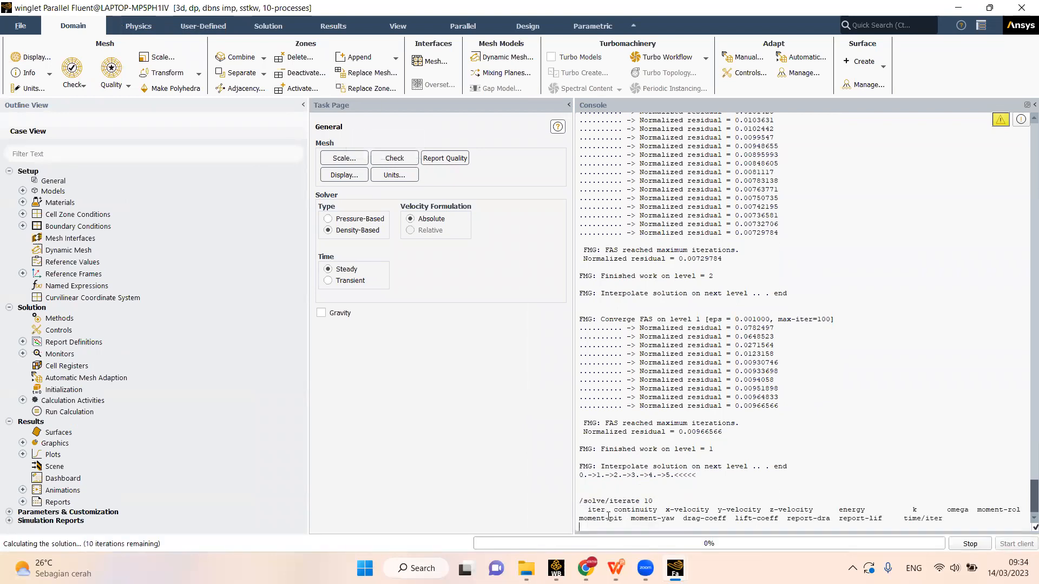
{"action": "left_click_drag", "start_coordinate": [573, 514], "coordinate": [485, 512]}
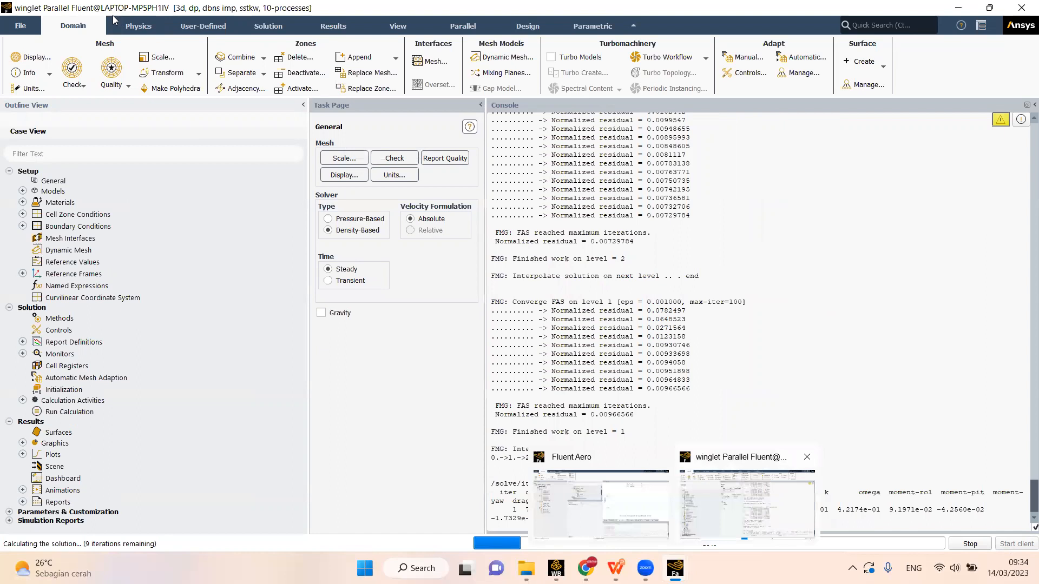
{"action": "left_click", "coordinate": [661, 457]}
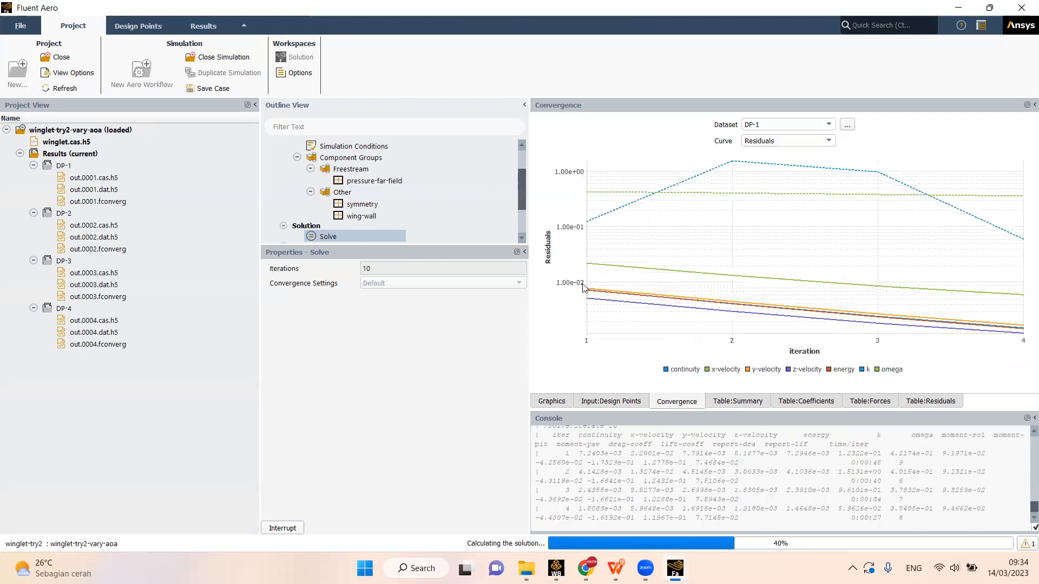
- Look through the curves available for the DP-1 convergence plot, keeping Residuals displayed
{"action": "left_click", "coordinate": [763, 142]}
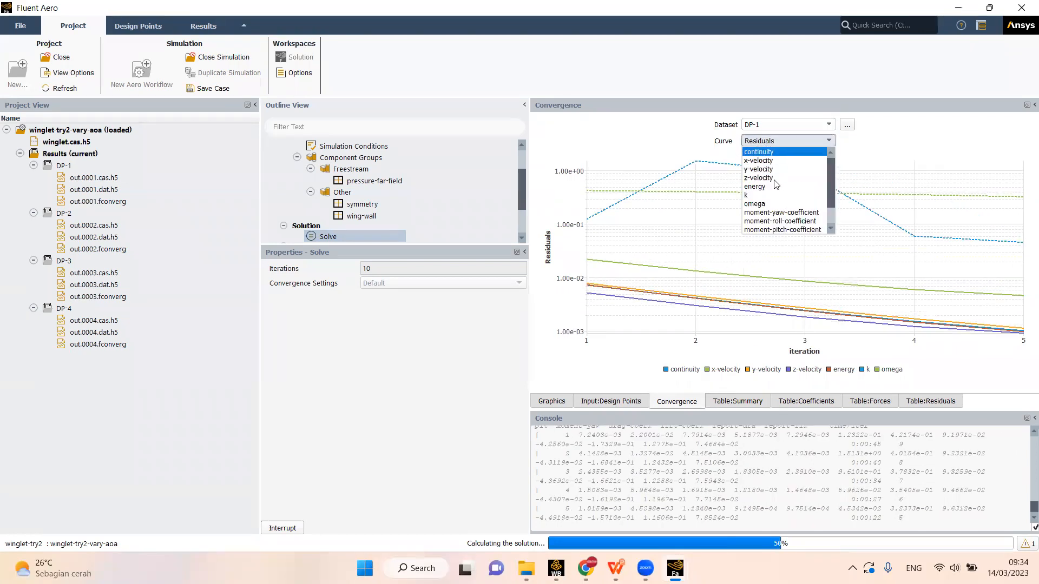
{"action": "left_click", "coordinate": [910, 136]}
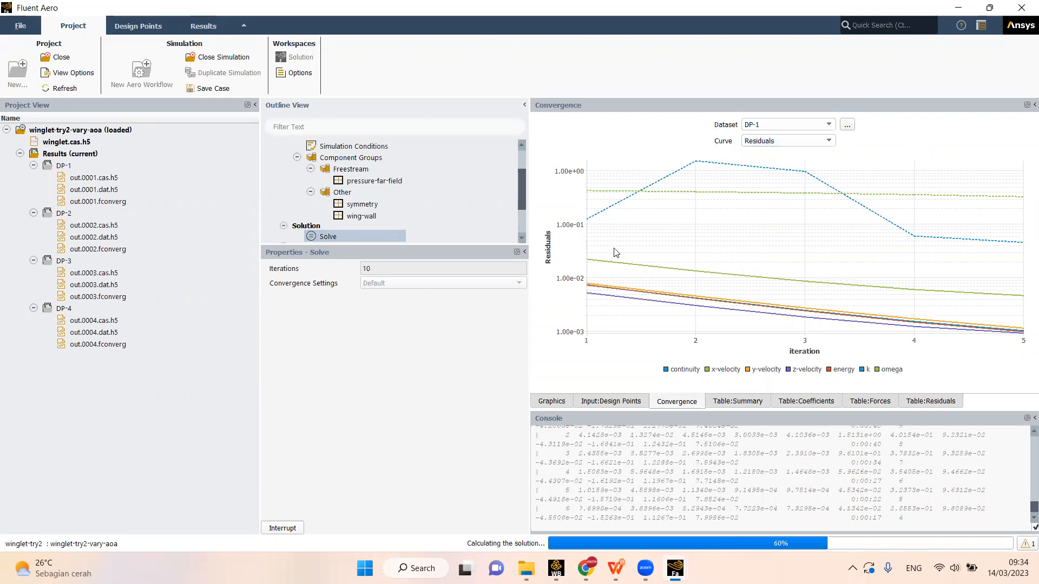
{"action": "left_click", "coordinate": [789, 141]}
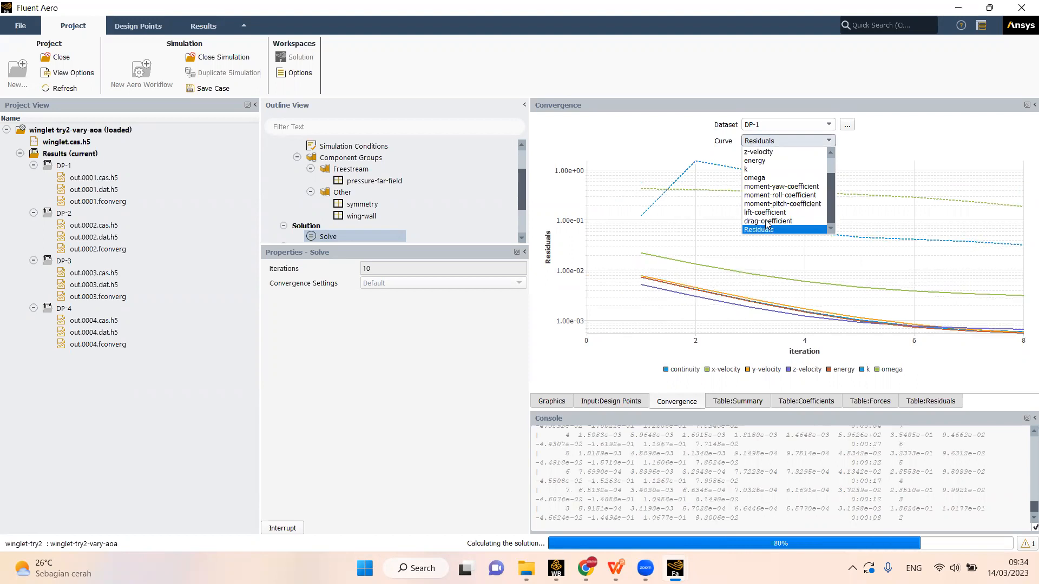
{"action": "left_click", "coordinate": [901, 133]}
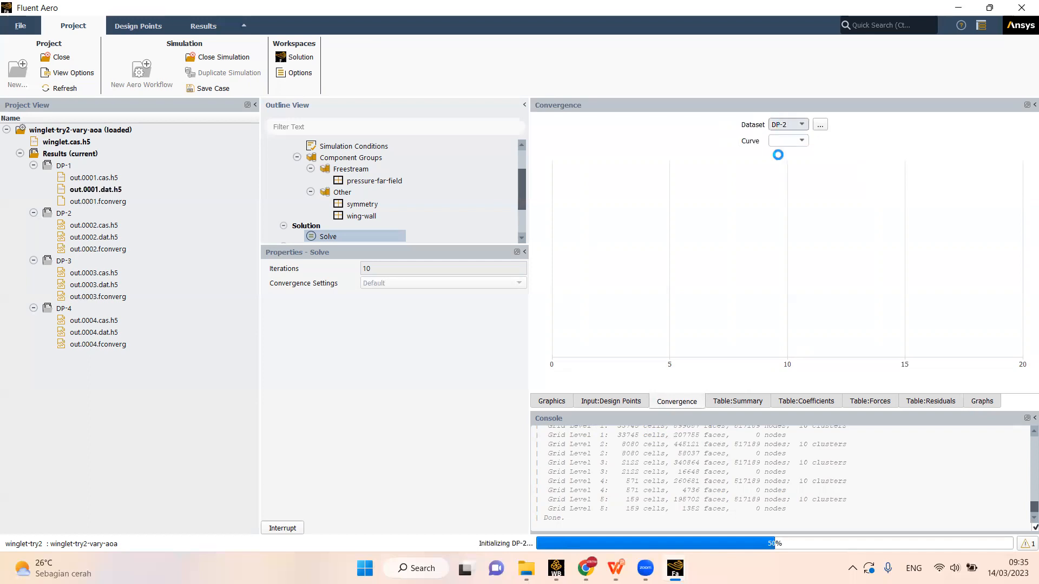
- Check the DP-2 initialization log in the parallel Fluent solver window, and return to Fluent Aero to view the input design points
{"action": "left_click", "coordinate": [631, 402]}
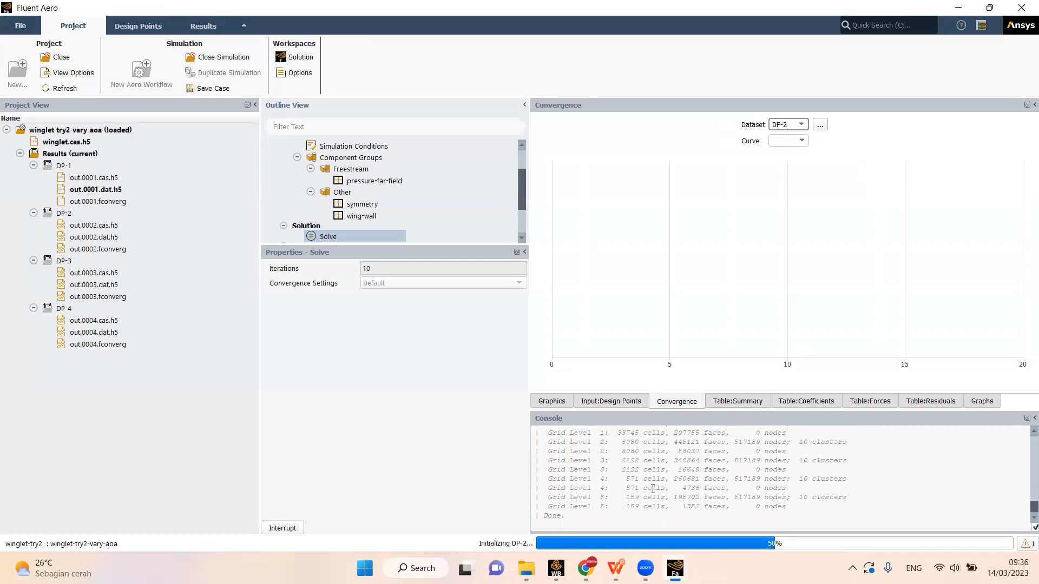
{"action": "mouse_move", "coordinate": [675, 568]}
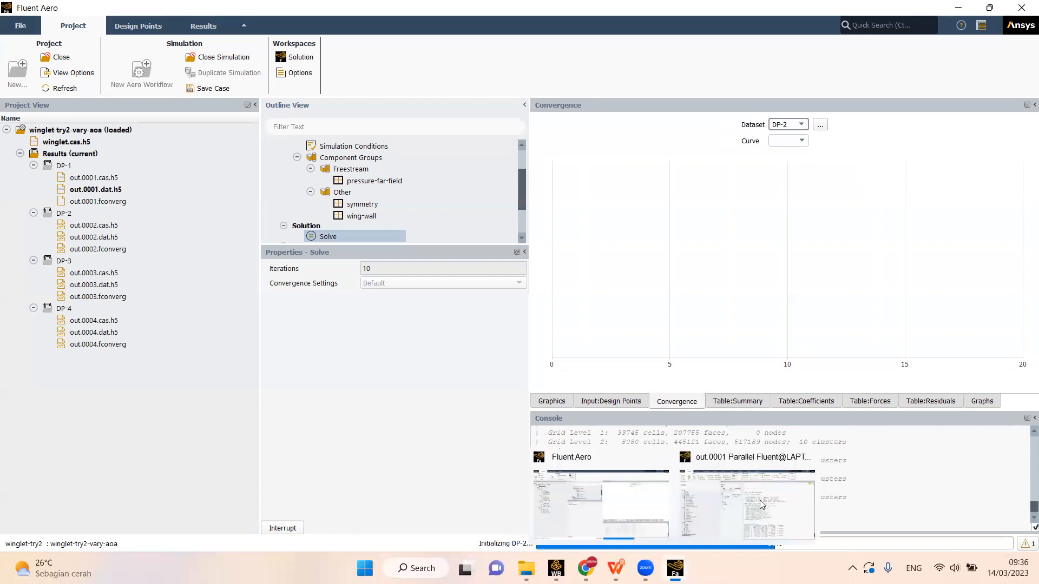
{"action": "left_click", "coordinate": [764, 497]}
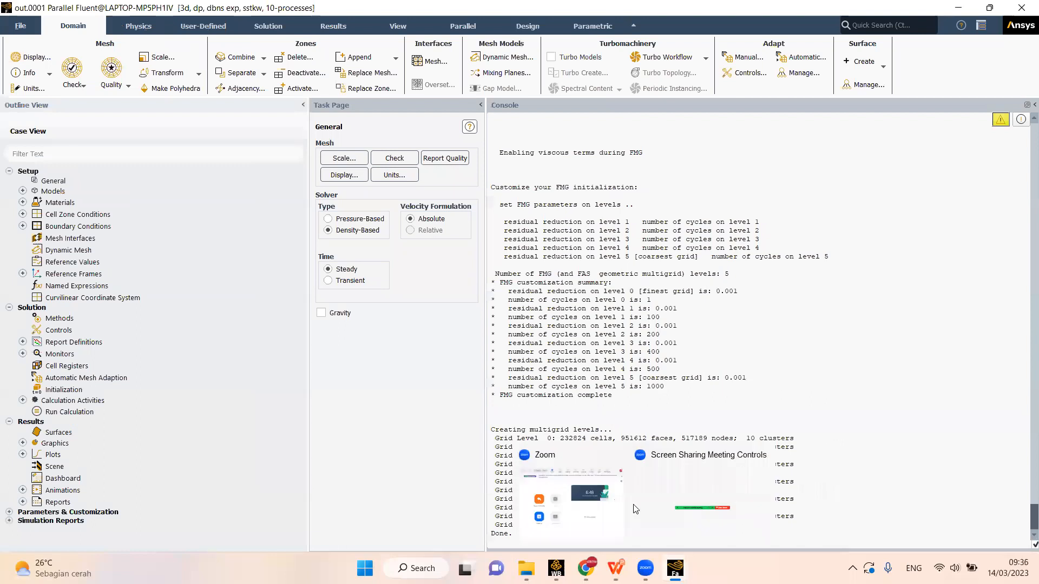
{"action": "left_click", "coordinate": [643, 506]}
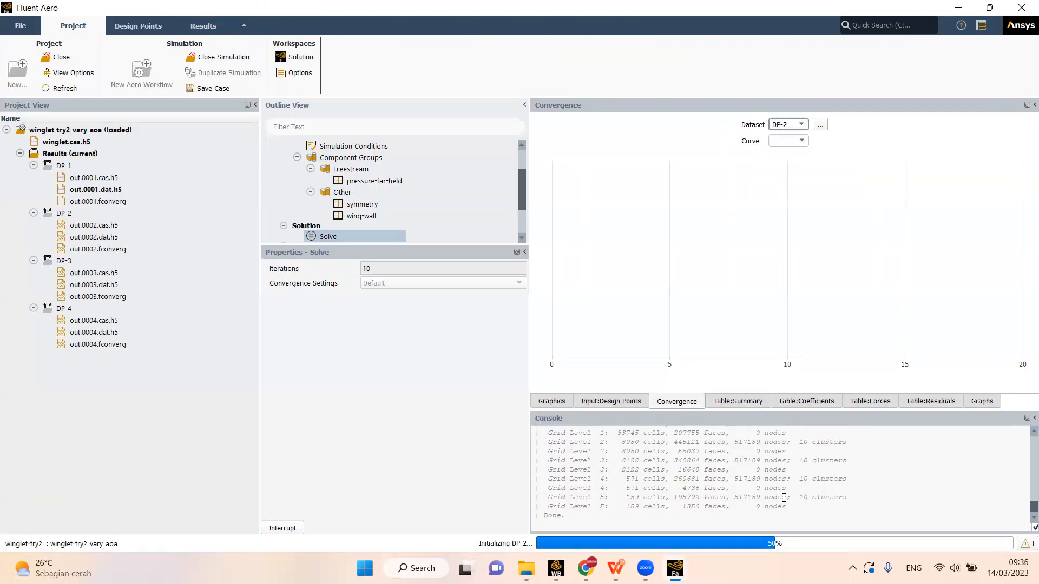
{"action": "left_click", "coordinate": [620, 403]}
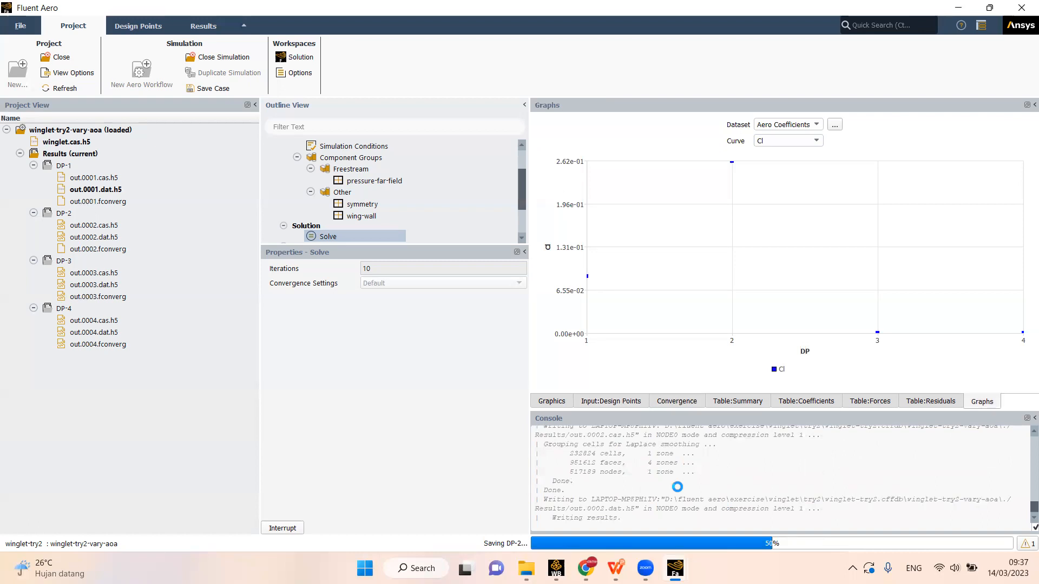
- Check the parallel Fluent solver window while DP-2 is saved and again while DP-3 initializes
{"action": "mouse_move", "coordinate": [675, 569]}
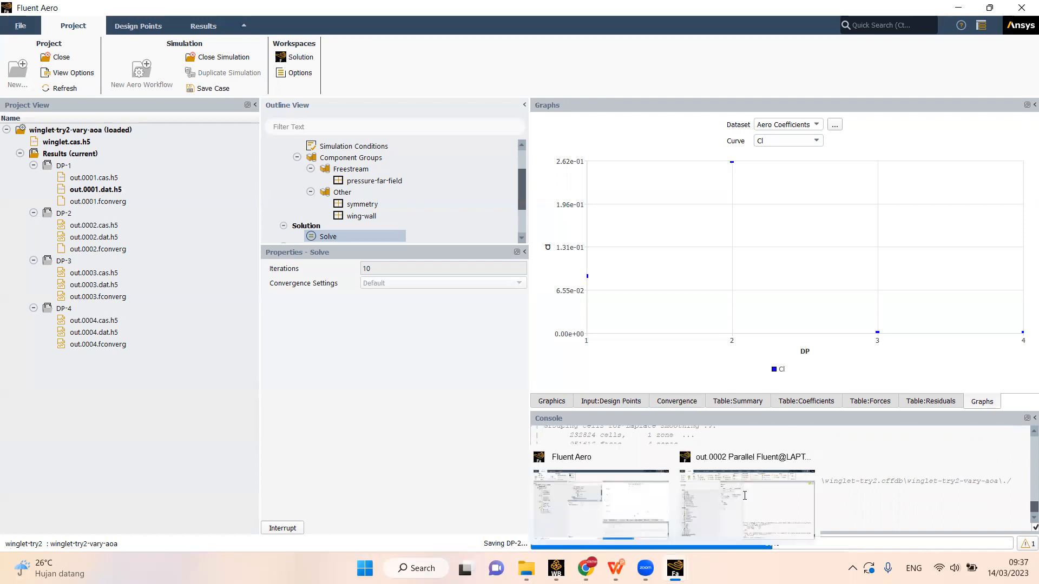
{"action": "left_click", "coordinate": [745, 495]}
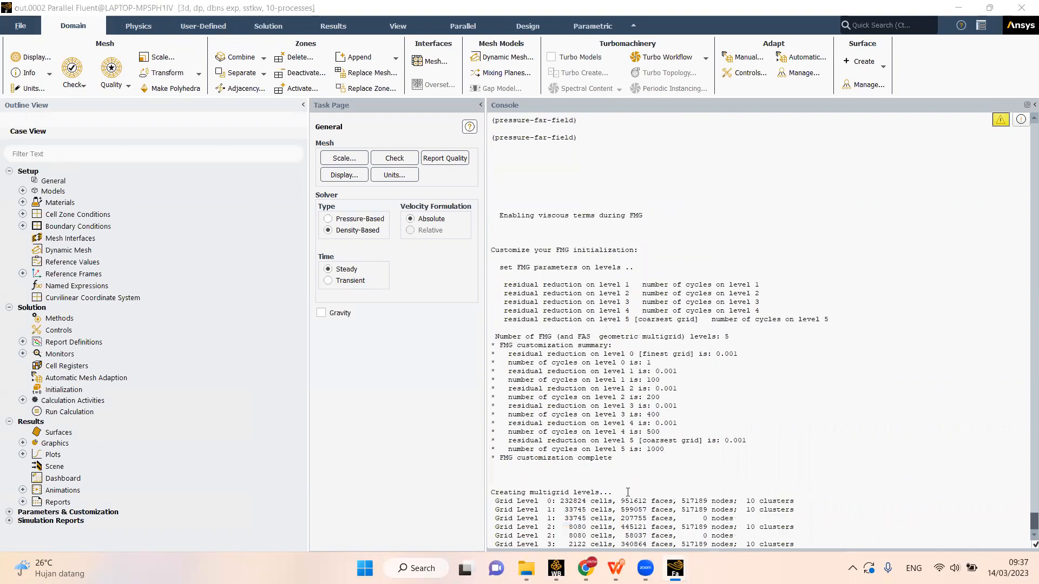
{"action": "mouse_move", "coordinate": [675, 568]}
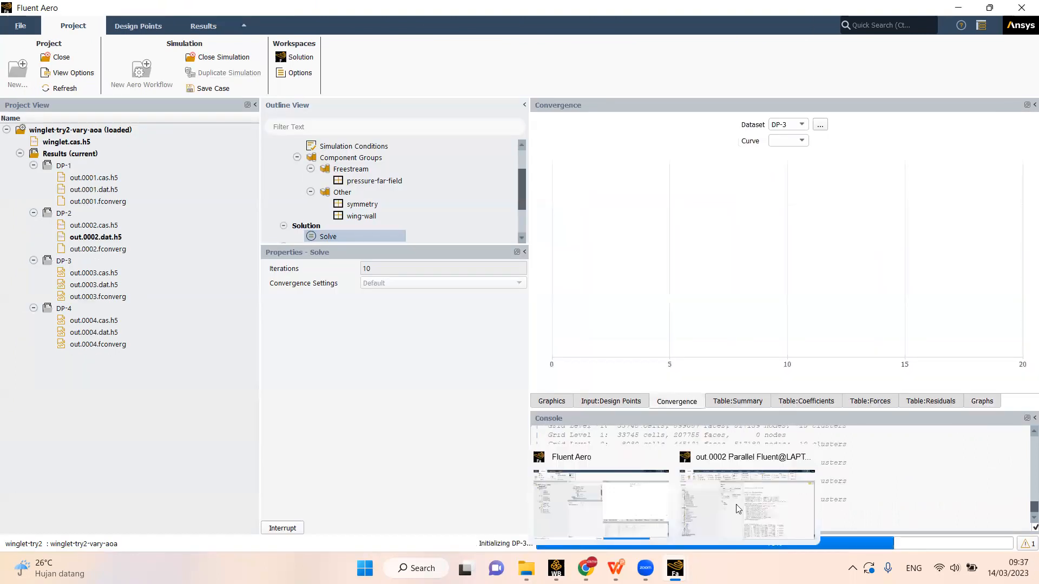
{"action": "left_click", "coordinate": [733, 504]}
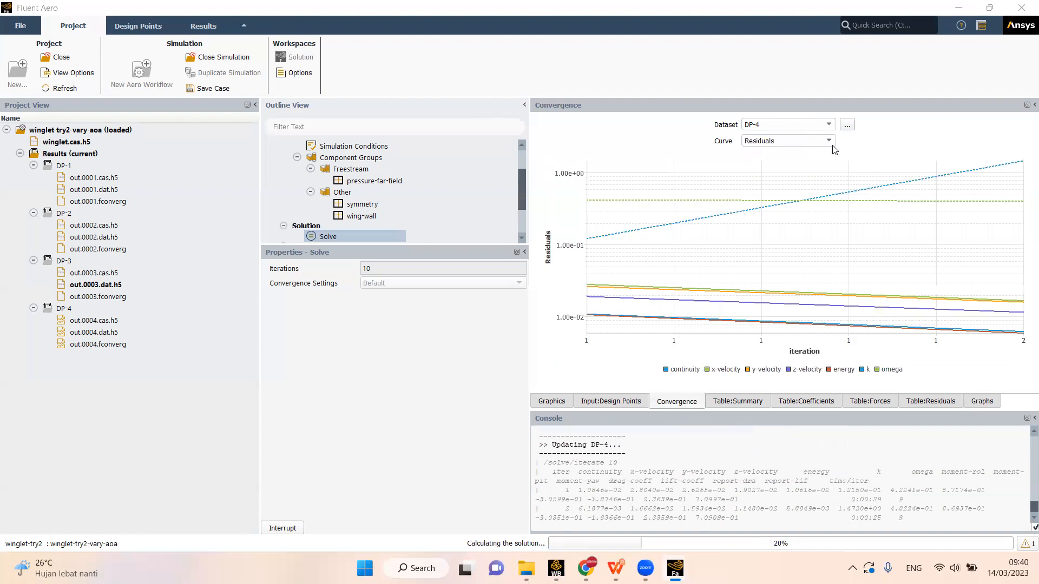
- Review the coefficients table across its columns while DP-4 is solving, and open the forces table
{"action": "left_click", "coordinate": [802, 402]}
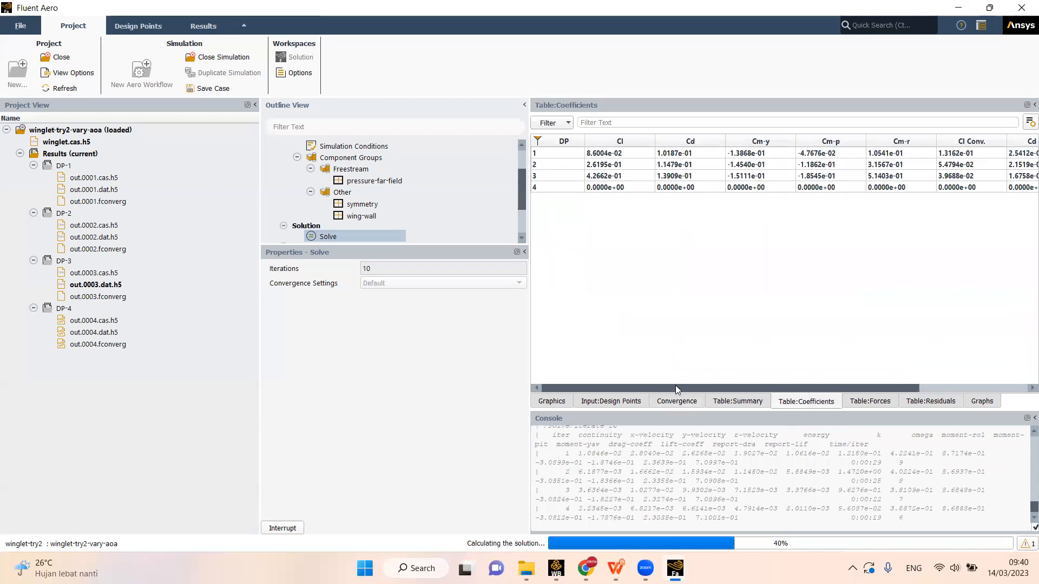
{"action": "left_click_drag", "start_coordinate": [673, 390], "coordinate": [736, 391]}
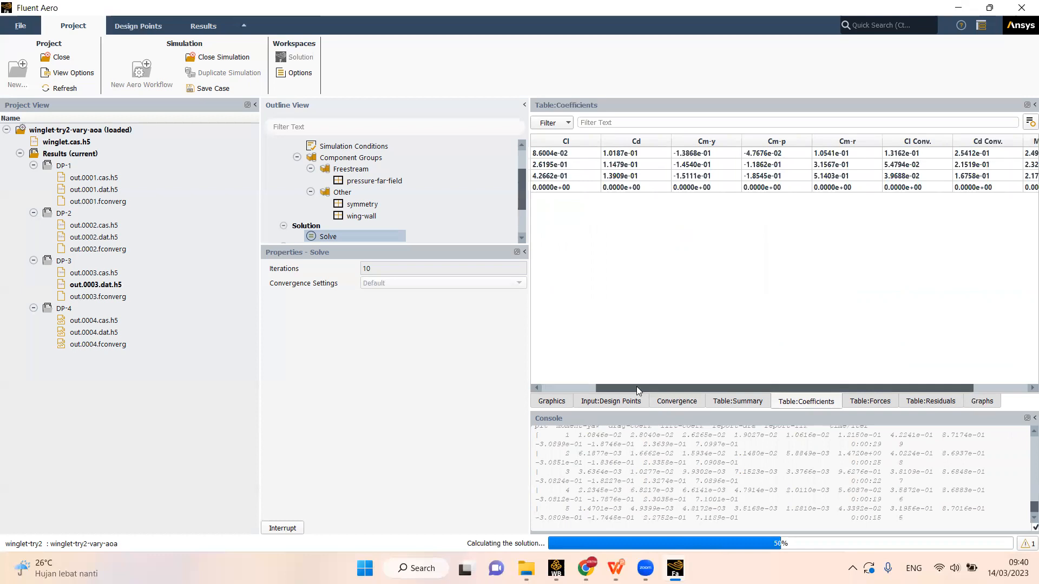
{"action": "left_click_drag", "start_coordinate": [636, 377], "coordinate": [637, 370]}
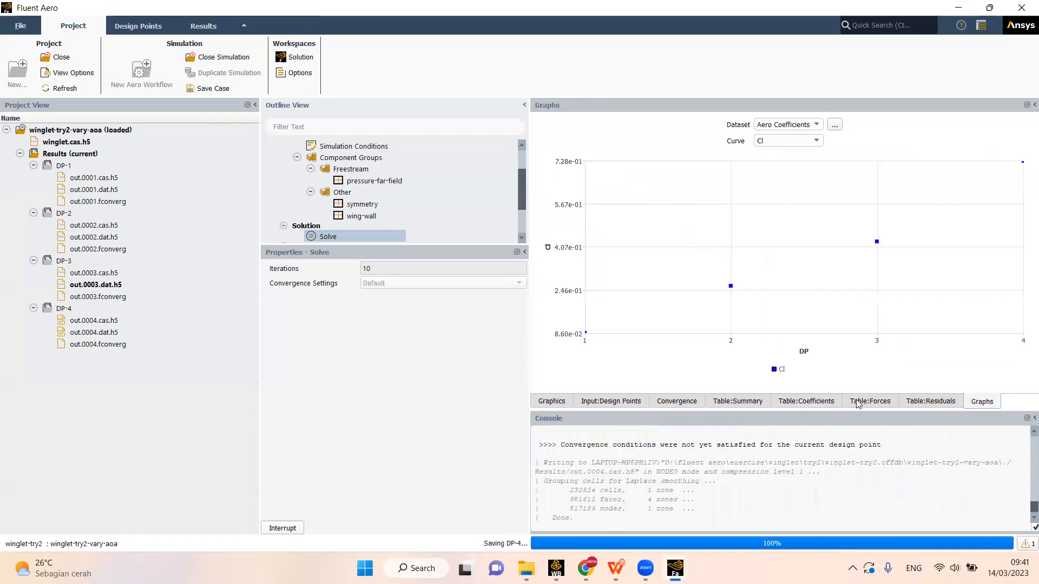
{"action": "left_click", "coordinate": [856, 402]}
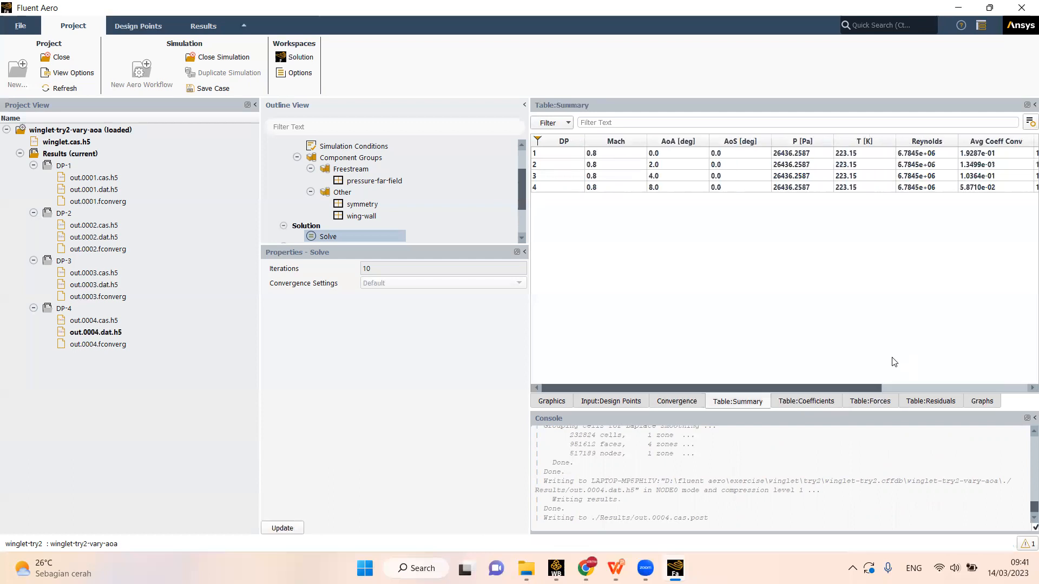
- Check the completion messages in the Fluent Aero console and the parallel Fluent solver console, and return to Fluent Aero
{"action": "triple_click", "coordinate": [570, 513]}
{"action": "left_click", "coordinate": [655, 491]}
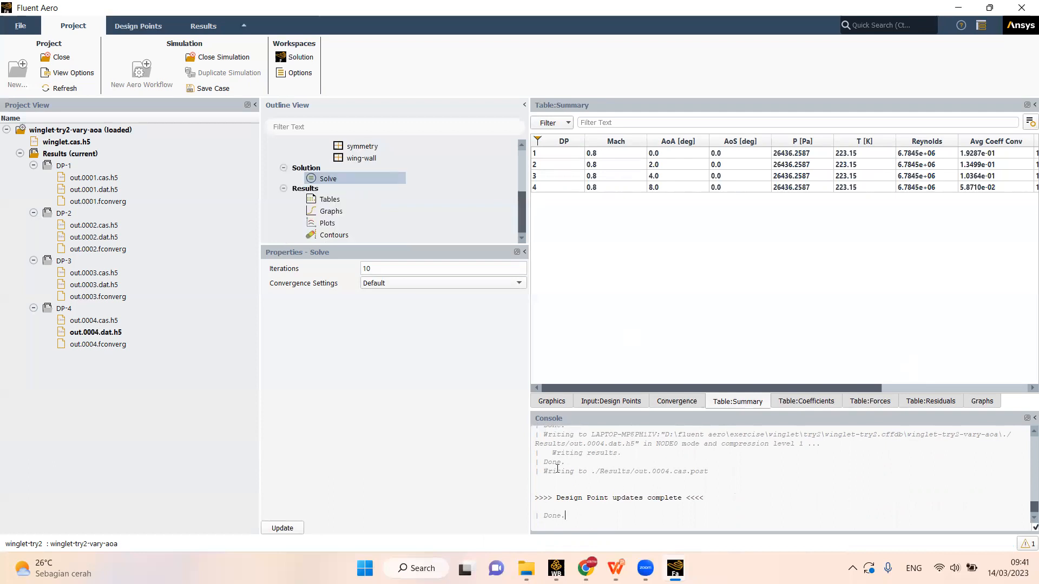
{"action": "left_click", "coordinate": [675, 569]}
{"action": "left_click", "coordinate": [749, 504]}
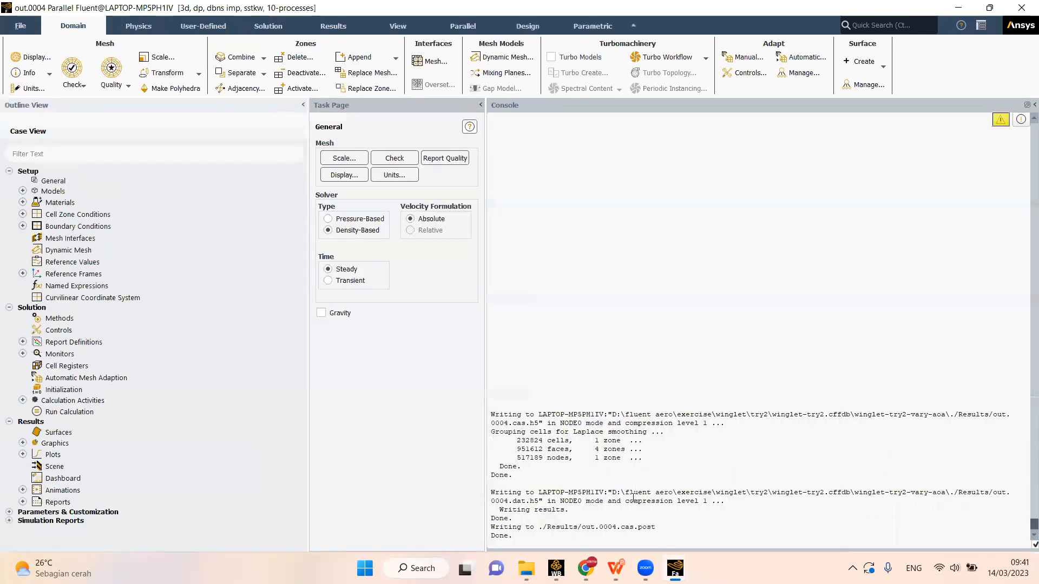
{"action": "left_click_drag", "start_coordinate": [488, 533], "coordinate": [490, 533]}
{"action": "left_click", "coordinate": [503, 531]}
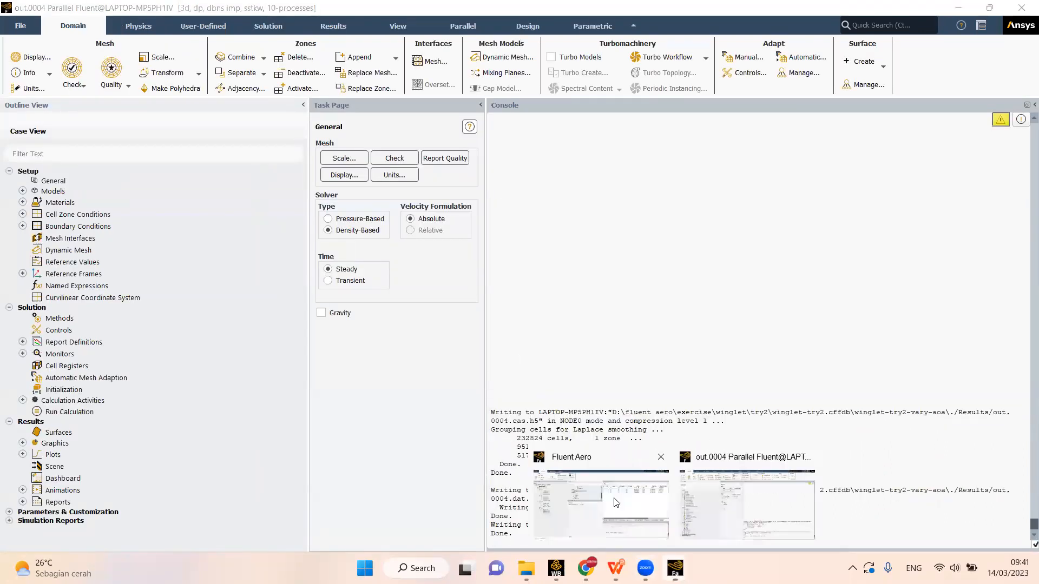
{"action": "left_click", "coordinate": [612, 495]}
- Export the results tables to CSV
{"action": "left_click", "coordinate": [343, 204]}
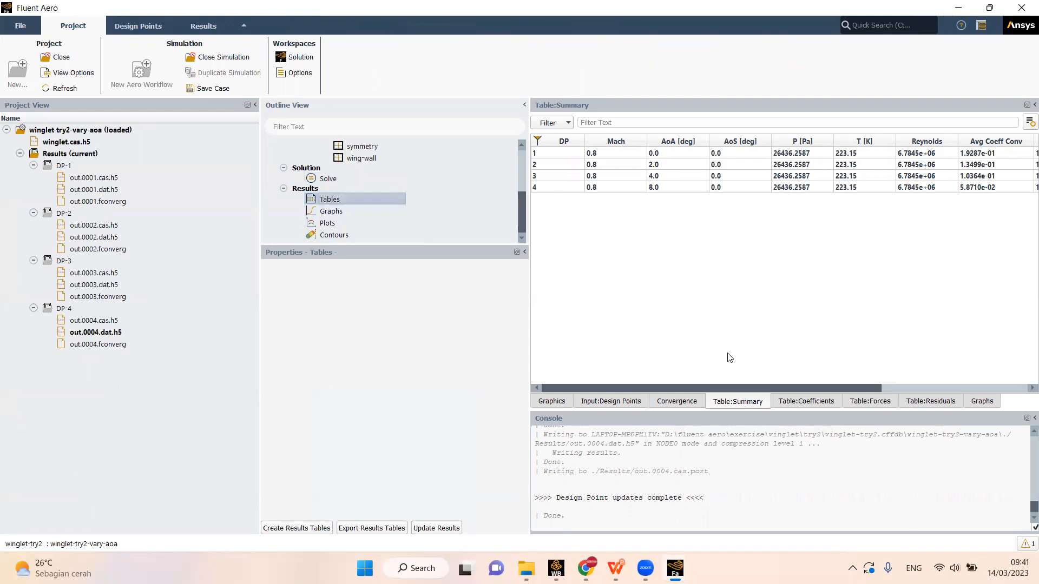
{"action": "right_click", "coordinate": [339, 198]}
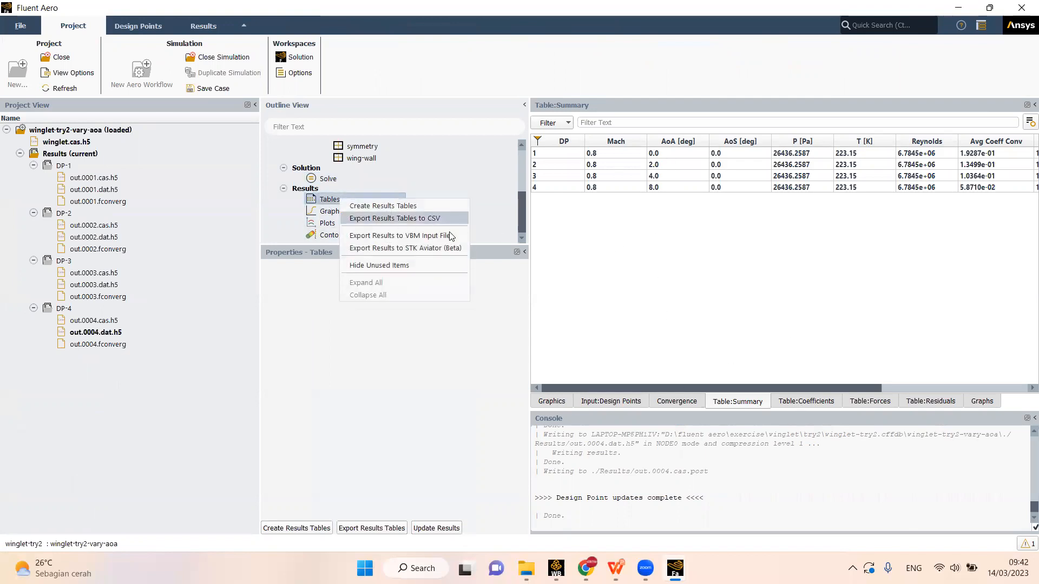
{"action": "left_click", "coordinate": [402, 221]}
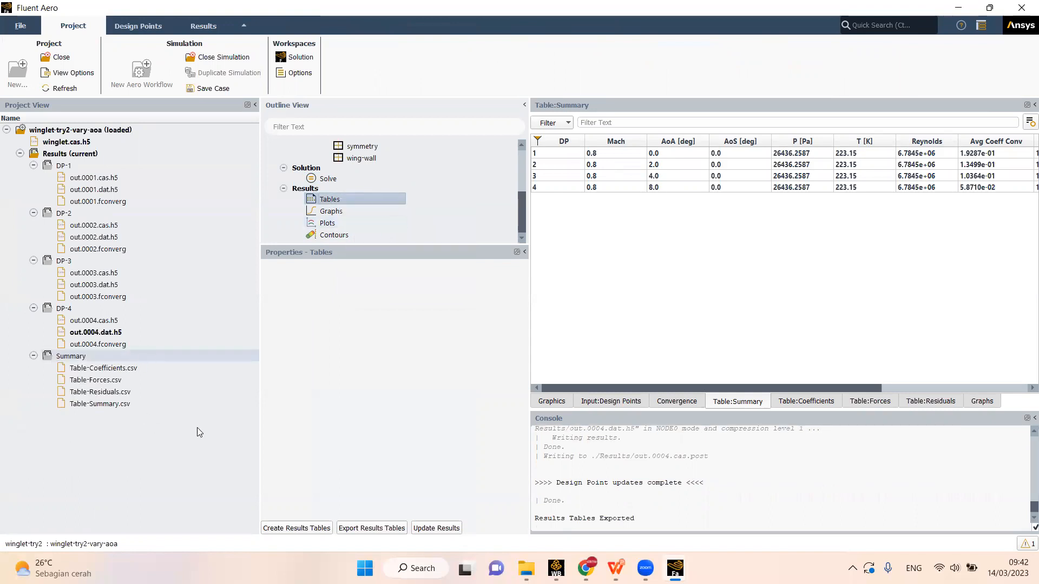
- Recheck the results table export options and look at the exported coefficients and forces CSV files in the project's Summary folder
{"action": "right_click", "coordinate": [336, 199]}
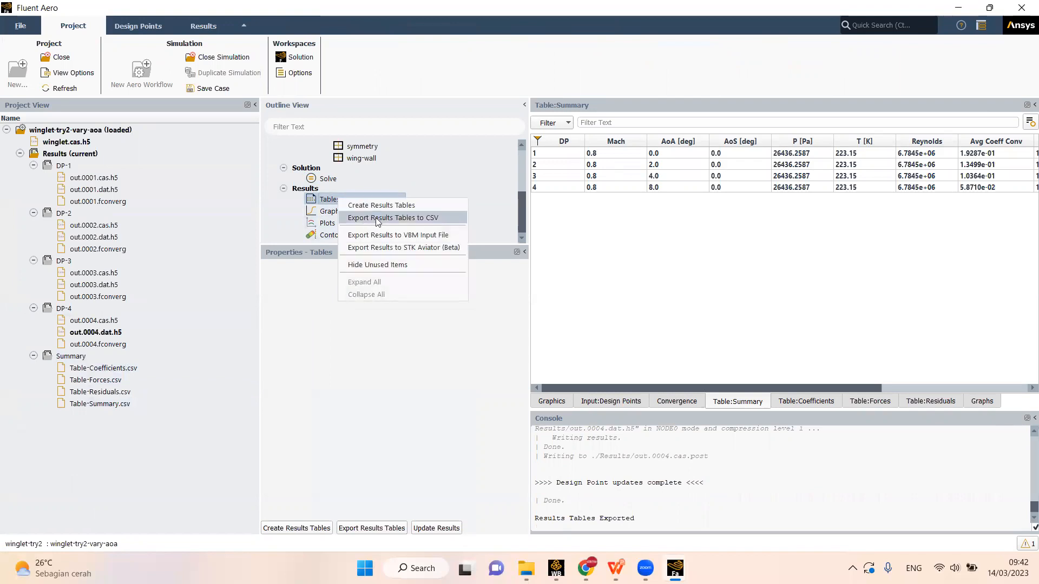
{"action": "left_click", "coordinate": [75, 359]}
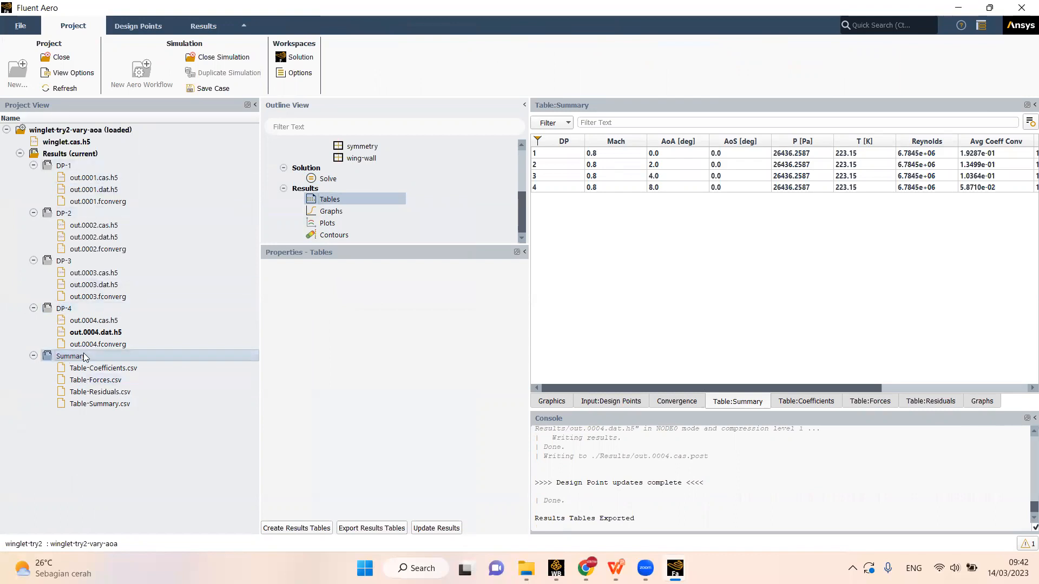
{"action": "left_click", "coordinate": [94, 369]}
{"action": "left_click", "coordinate": [93, 382]}
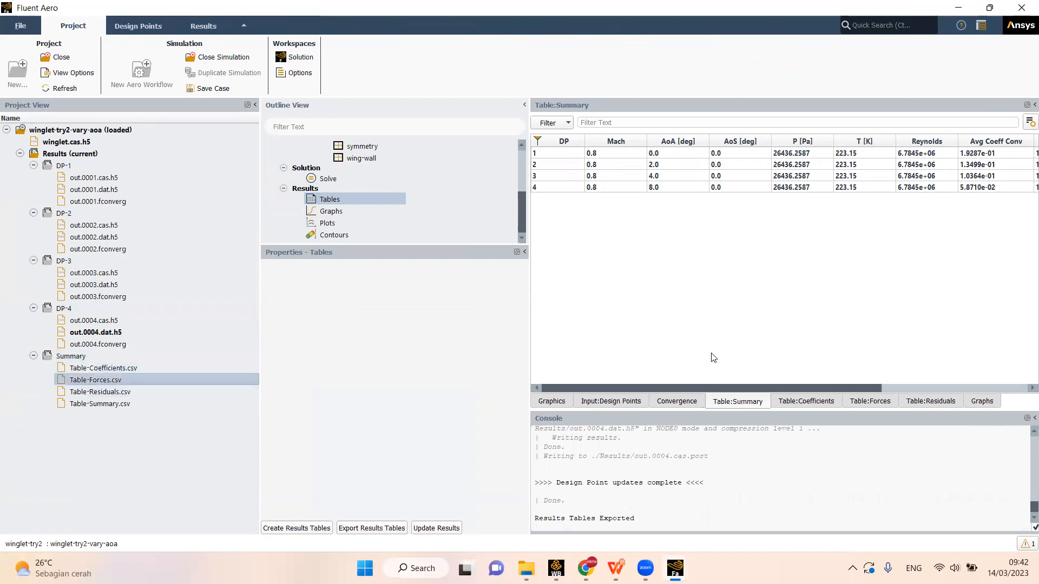
- View the coefficients, forces and residuals results tables, and return to the summary table
{"action": "left_click", "coordinate": [804, 401]}
{"action": "left_click", "coordinate": [887, 401]}
{"action": "left_click", "coordinate": [931, 403]}
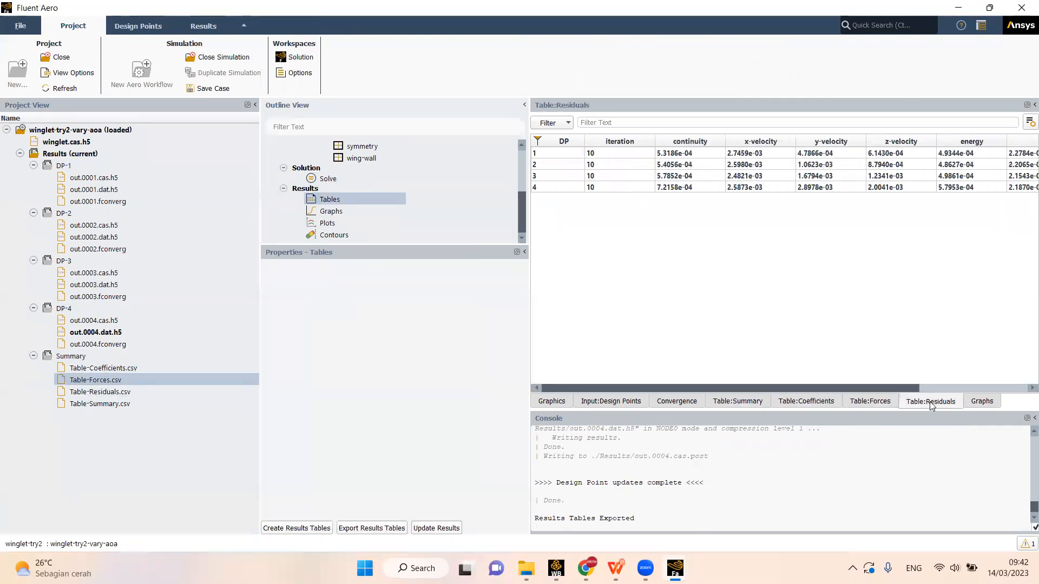
{"action": "left_click", "coordinate": [775, 403]}
{"action": "left_click", "coordinate": [725, 403]}
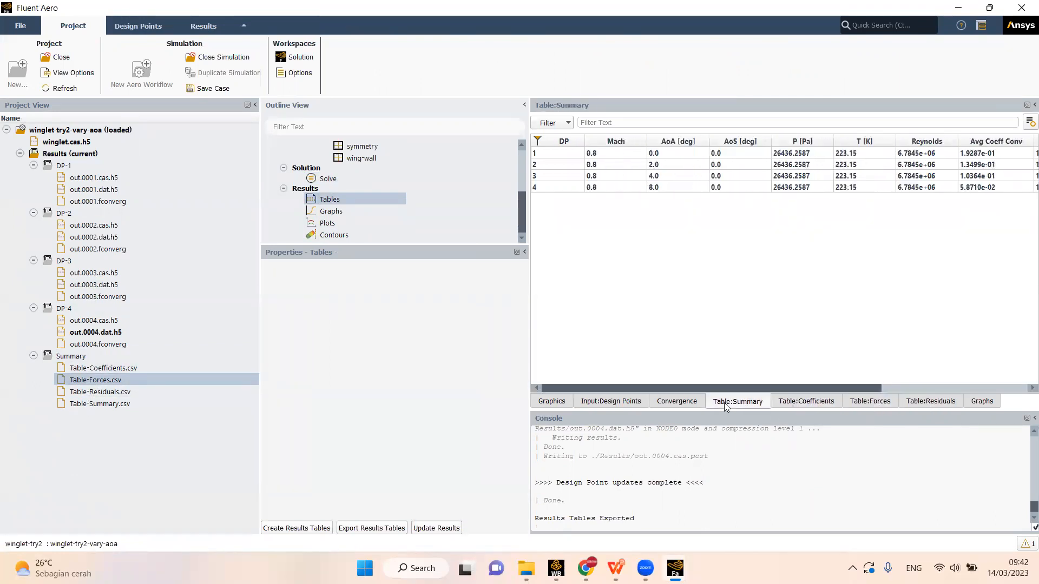
- Switch to File Explorer and open the try2 folder inside the winglet exercise folder
{"action": "left_click", "coordinate": [79, 359]}
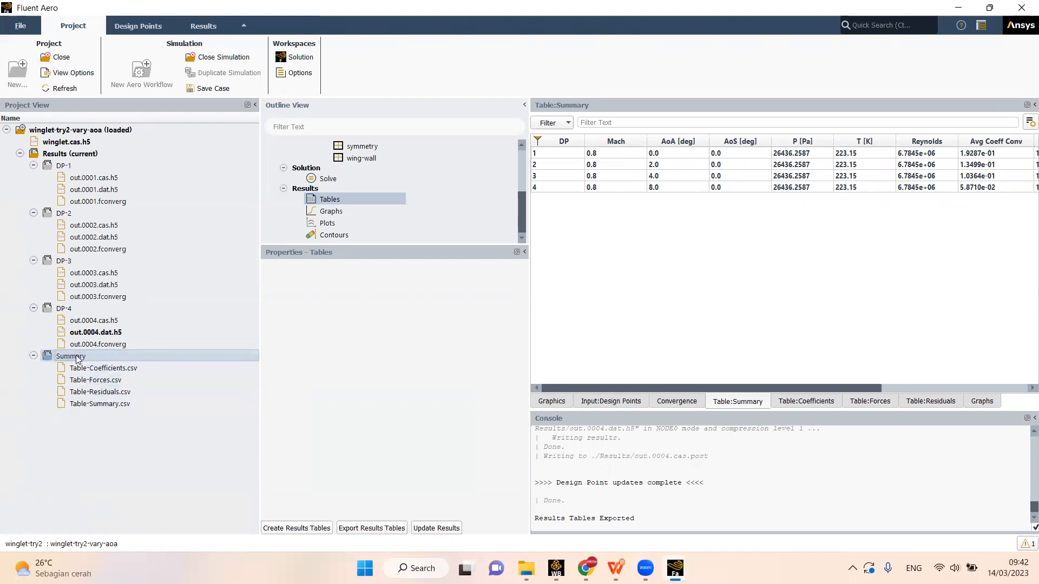
{"action": "mouse_move", "coordinate": [526, 568]}
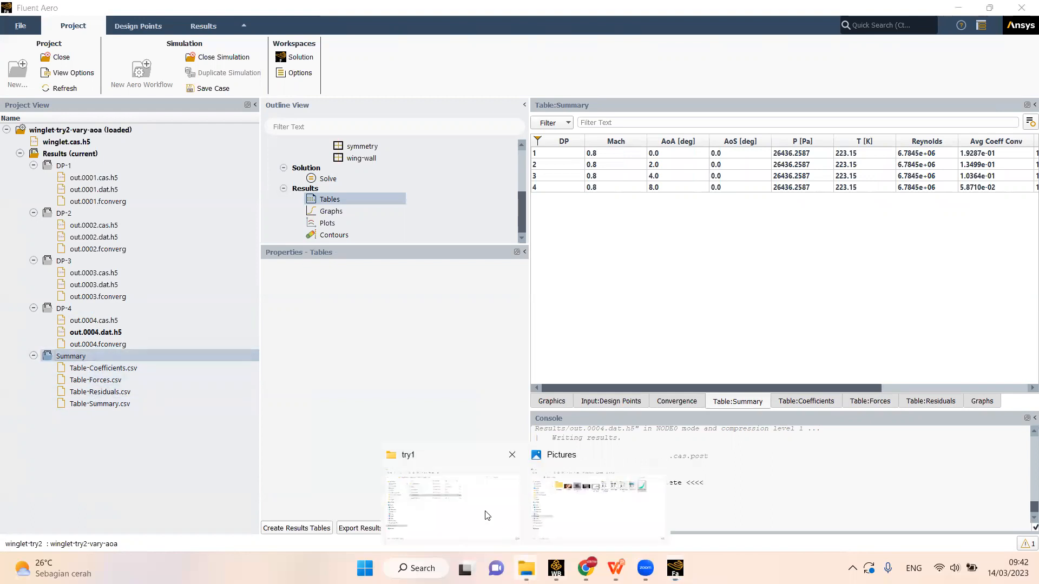
{"action": "left_click", "coordinate": [454, 492]}
{"action": "left_click", "coordinate": [301, 69]}
{"action": "double_click", "coordinate": [232, 165]}
{"action": "left_click", "coordinate": [255, 120]}
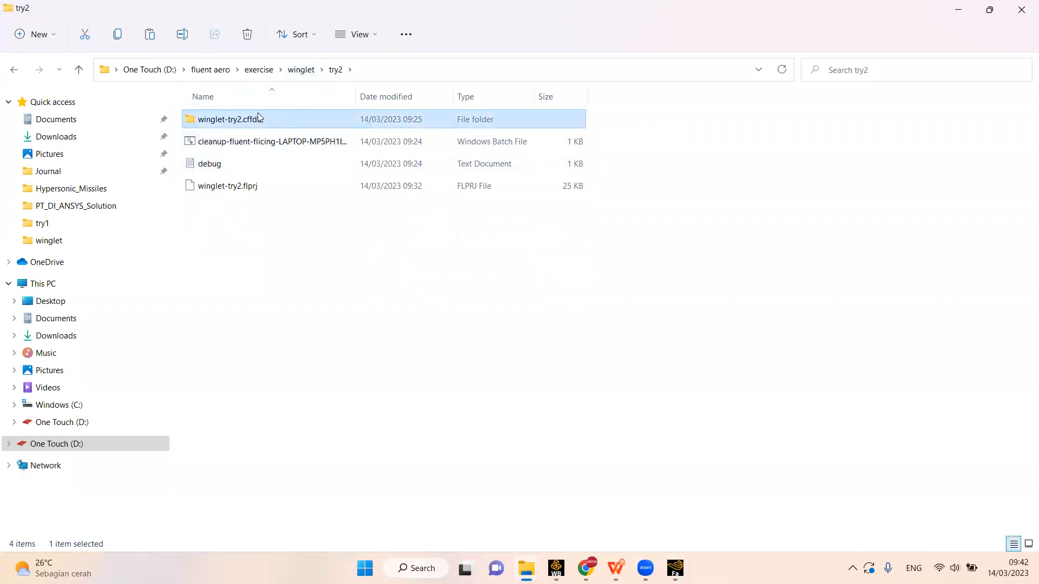
- Open the Results folder of the winglet-try2-vary-aoa simulation inside winglet-try2.cffdb and look through its files
{"action": "mouse_move", "coordinate": [243, 124]}
{"action": "double_click", "coordinate": [243, 120]}
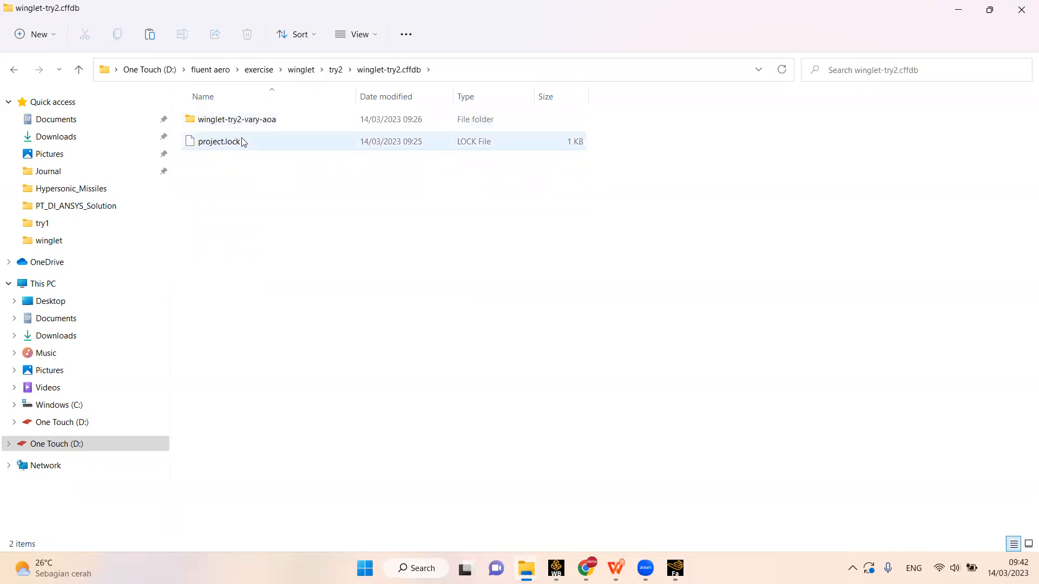
{"action": "left_click", "coordinate": [277, 121]}
{"action": "mouse_move", "coordinate": [234, 128]}
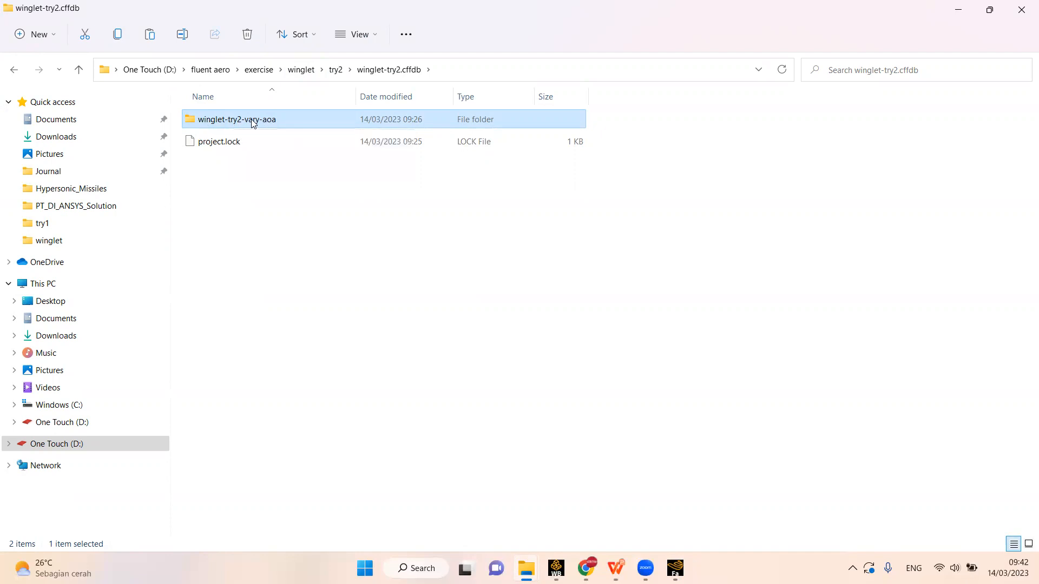
{"action": "double_click", "coordinate": [252, 124]}
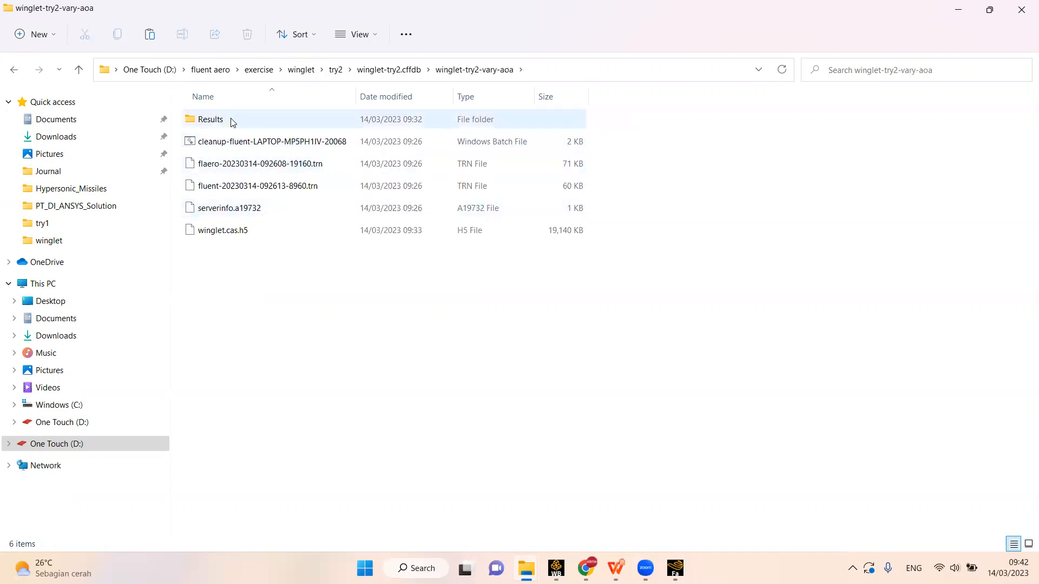
{"action": "double_click", "coordinate": [230, 124]}
{"action": "scroll", "coordinate": [297, 267], "scroll_direction": "down", "scroll_amount": 4}
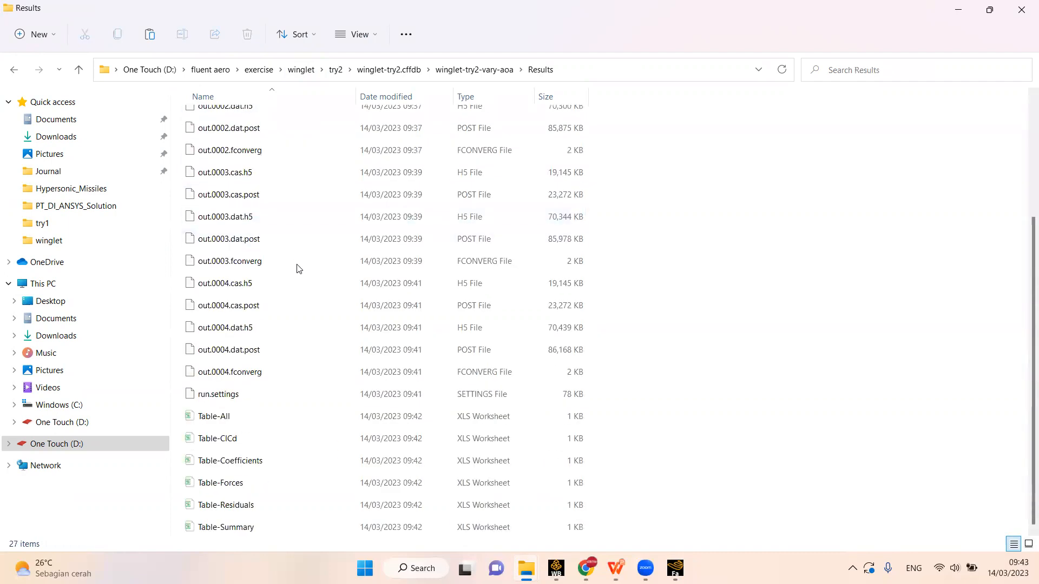
- Point out the exported table files from Table-All to Table-Summary, and return to Fluent Aero
{"action": "left_click", "coordinate": [255, 416]}
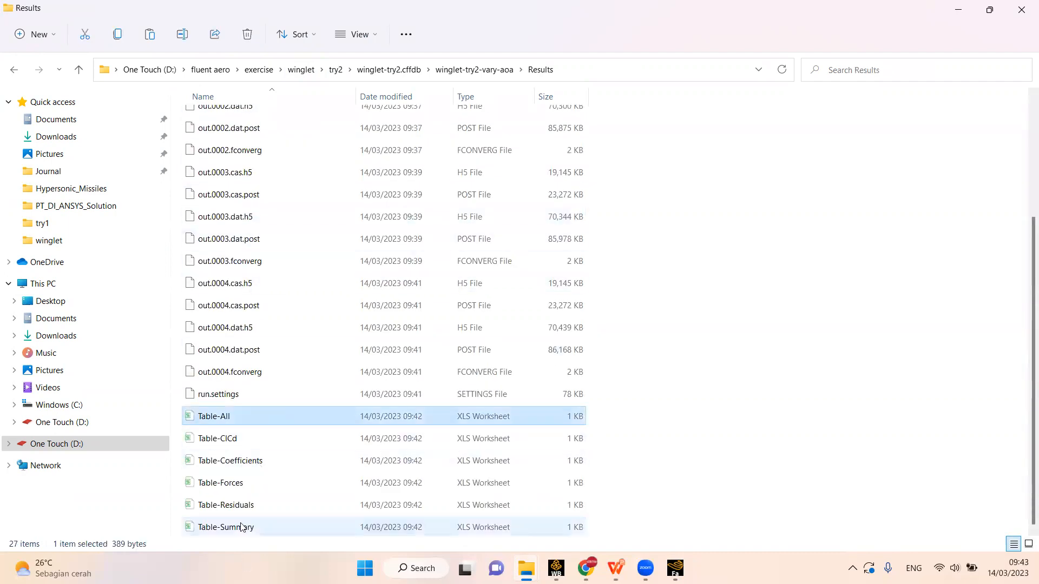
{"action": "left_click", "coordinate": [241, 528], "text": "shift"}
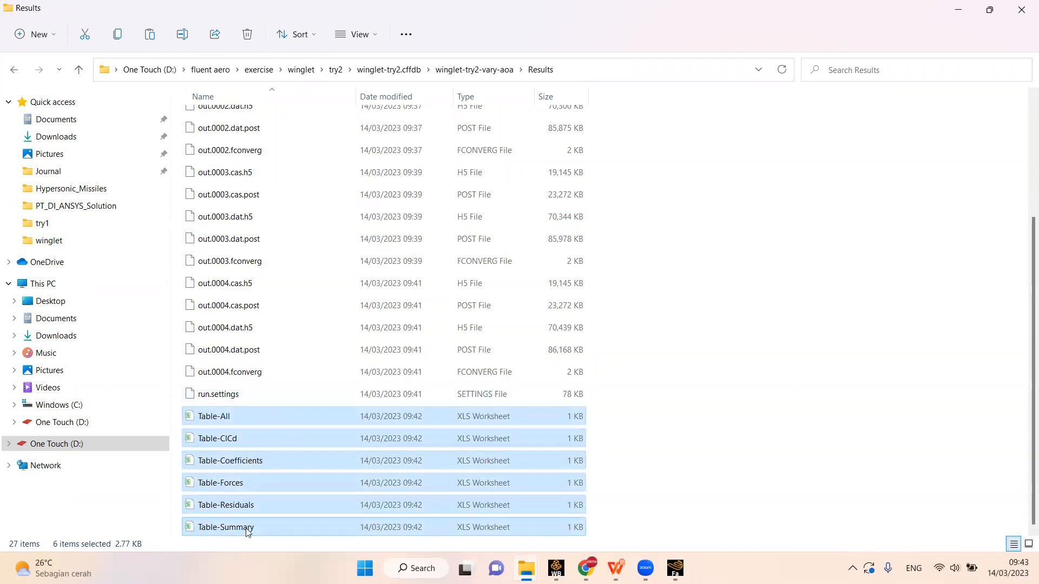
{"action": "left_click", "coordinate": [250, 415]}
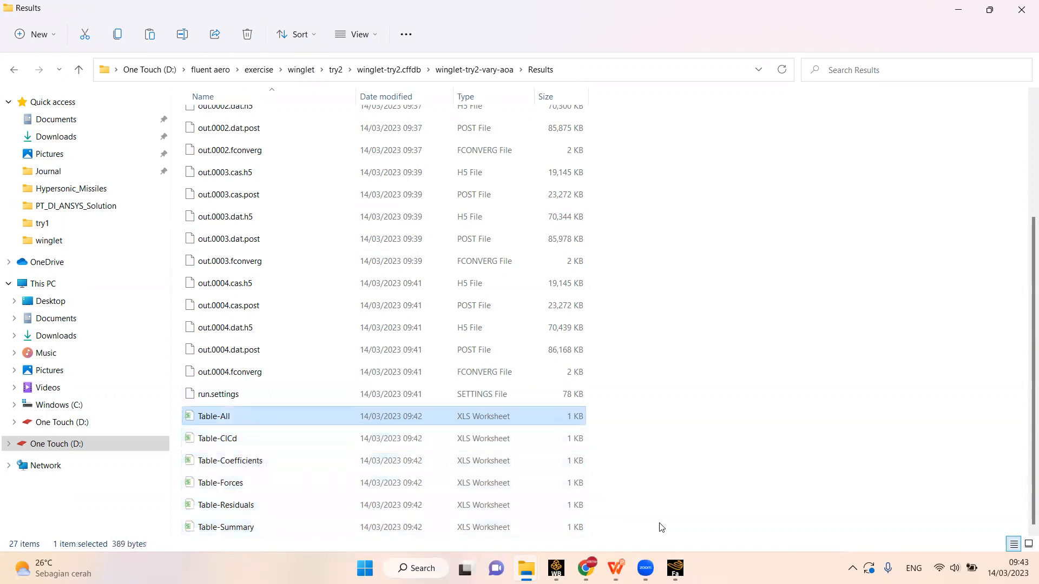
{"action": "mouse_move", "coordinate": [675, 568]}
{"action": "left_click", "coordinate": [602, 484]}
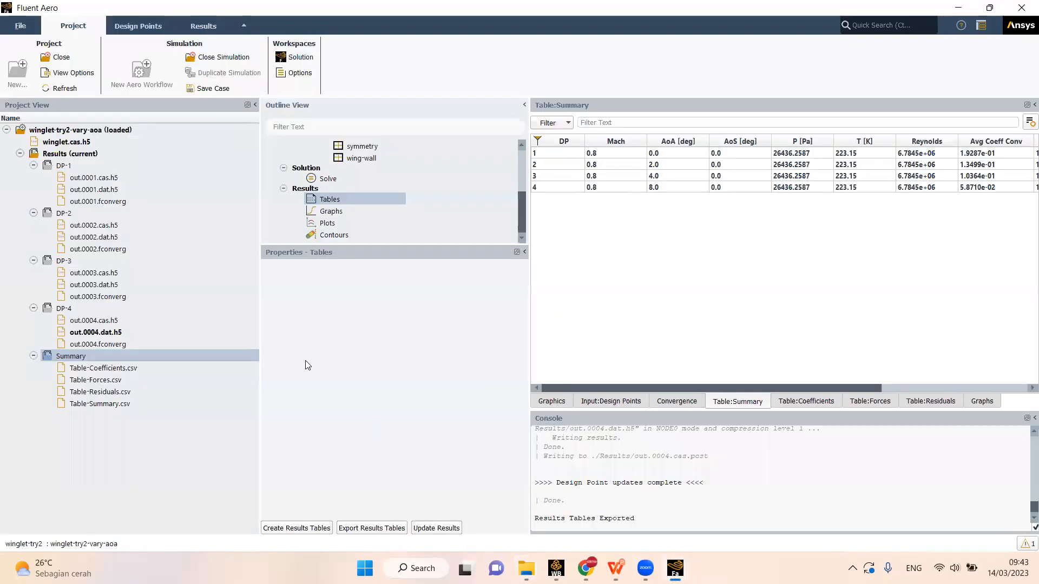
- Show the drag polar graph in the results and look through its axis plot settings
{"action": "left_click", "coordinate": [333, 209]}
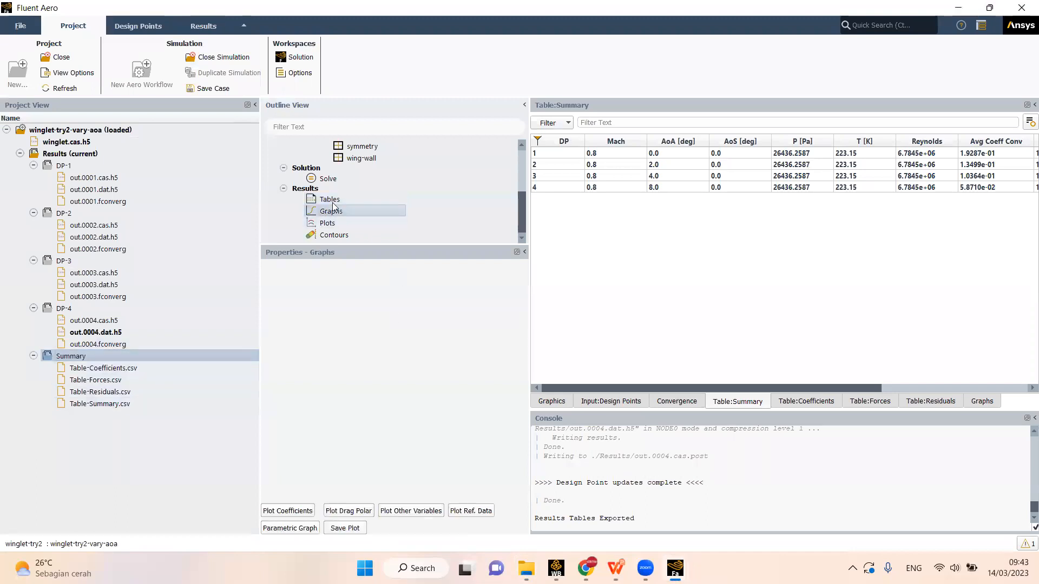
{"action": "right_click", "coordinate": [360, 214]}
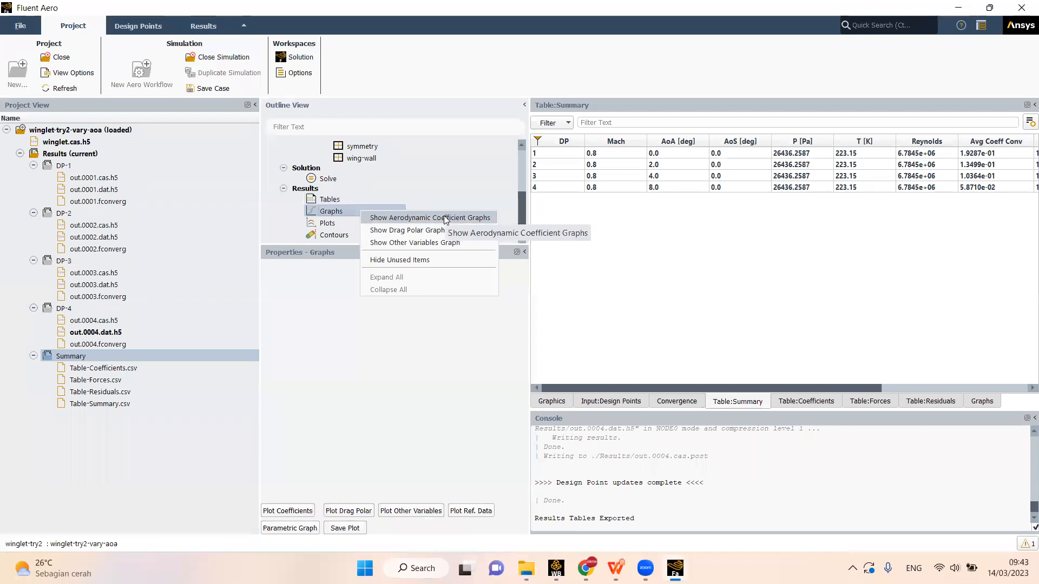
{"action": "left_click", "coordinate": [418, 231]}
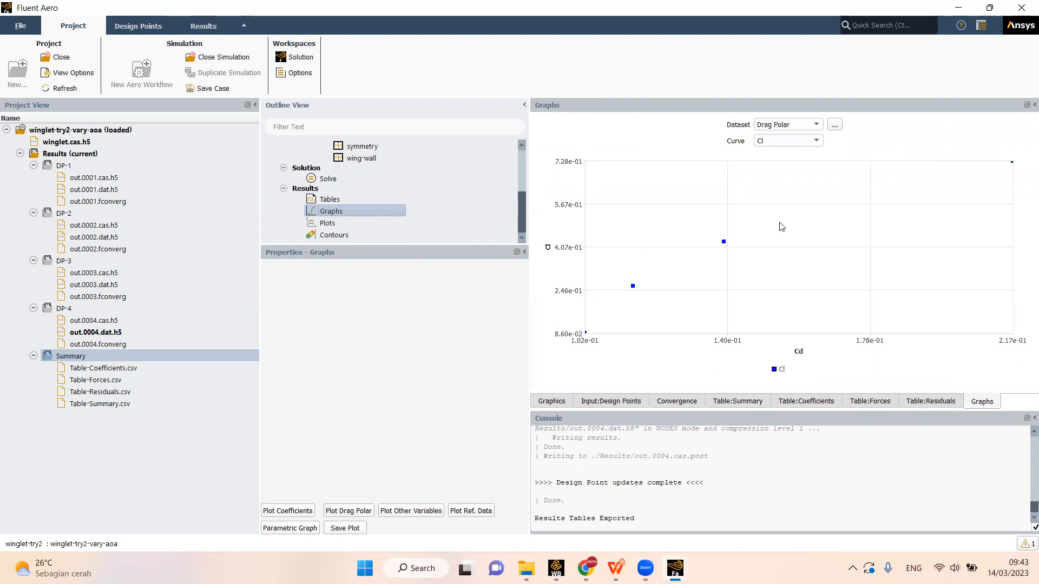
{"action": "left_click", "coordinate": [835, 125]}
{"action": "mouse_move", "coordinate": [875, 130]}
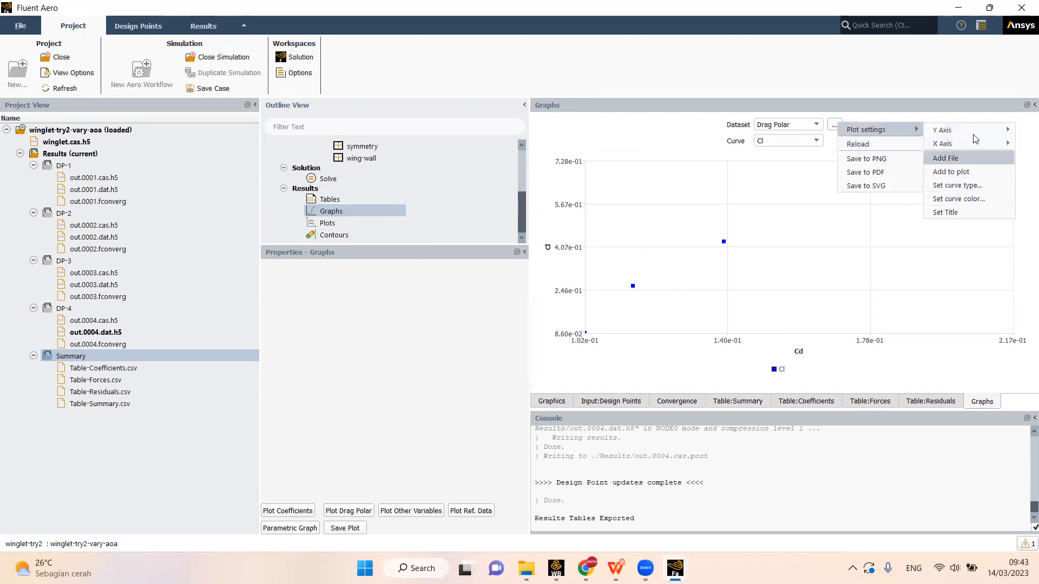
{"action": "mouse_move", "coordinate": [962, 145]}
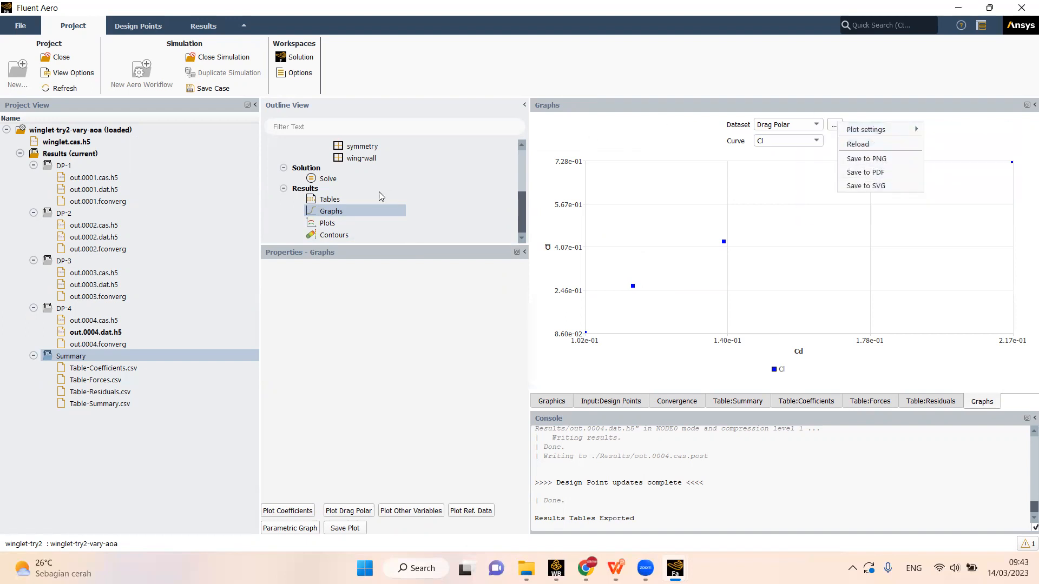
- Switch the graph to the All Variables dataset and plot Cl/Cd on the Y axis
{"action": "left_click", "coordinate": [792, 128]}
{"action": "left_click", "coordinate": [779, 135]}
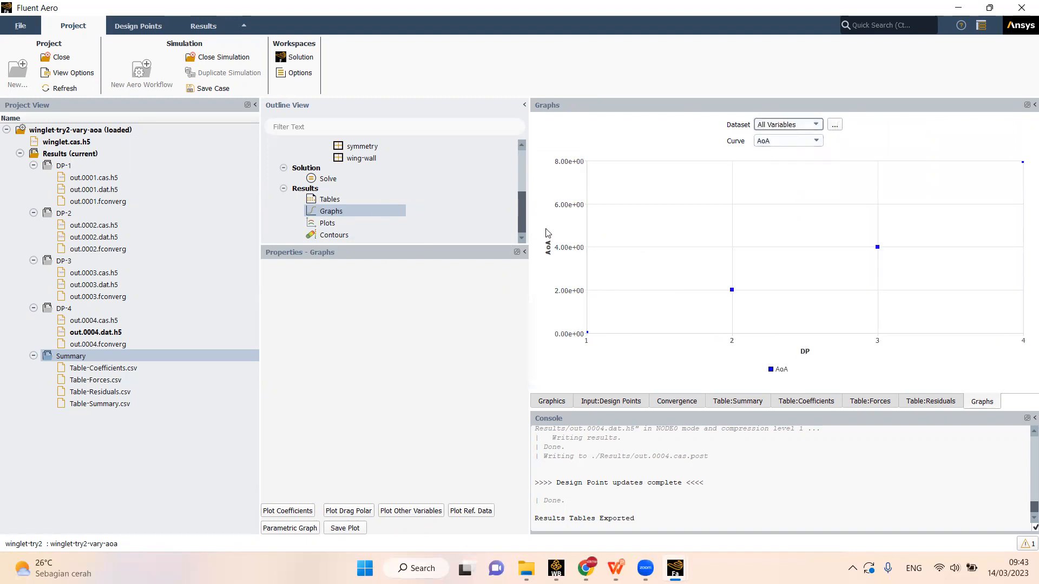
{"action": "left_click", "coordinate": [835, 128]}
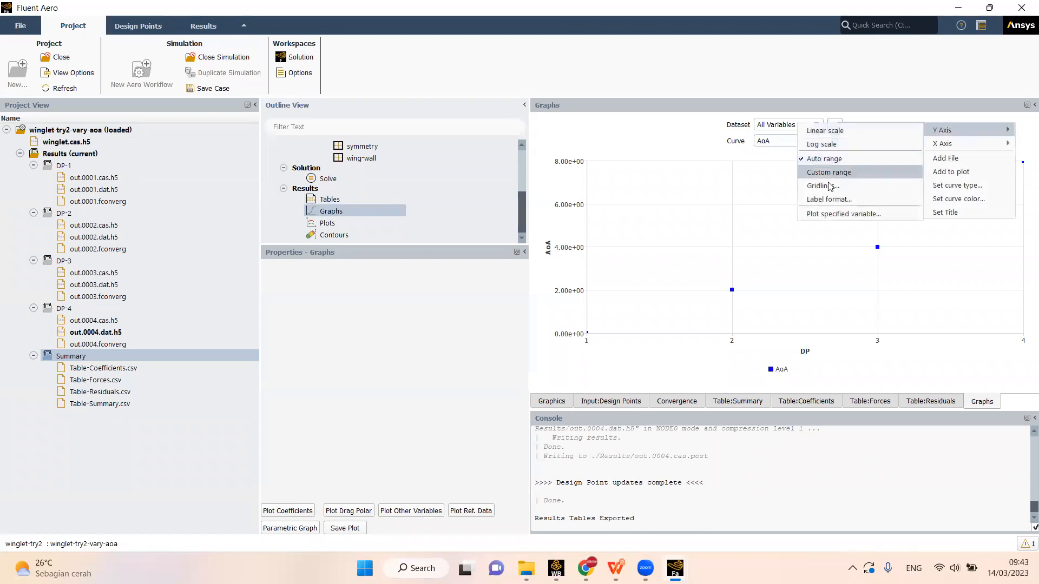
{"action": "left_click", "coordinate": [828, 214]}
{"action": "left_click", "coordinate": [498, 280]}
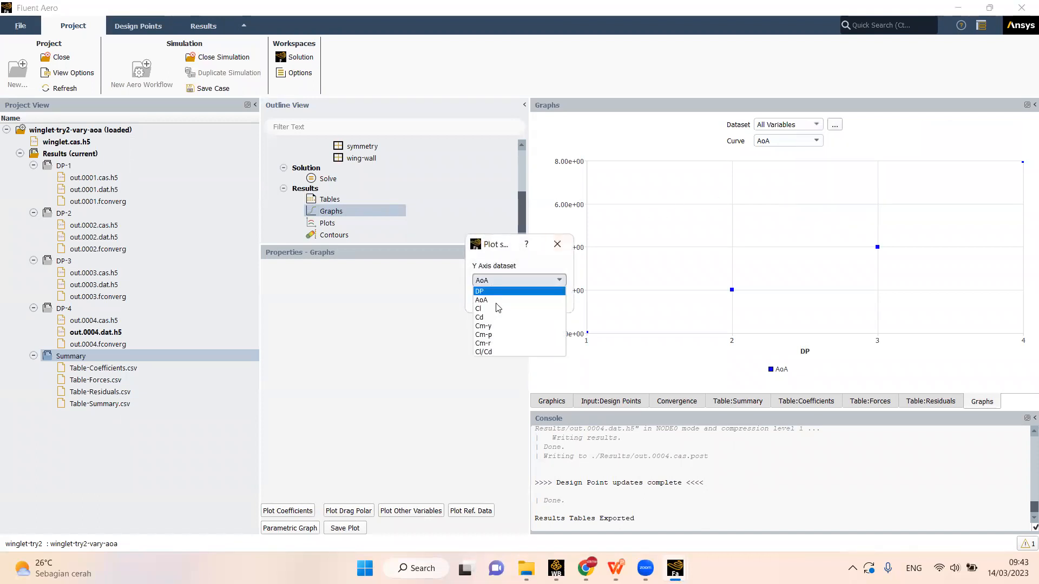
{"action": "left_click", "coordinate": [495, 352]}
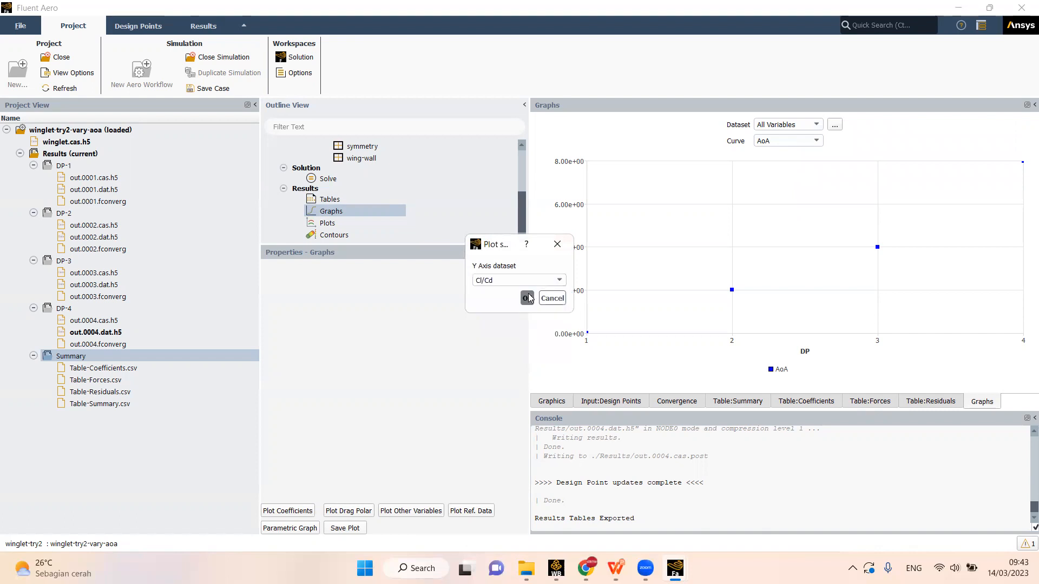
{"action": "left_click", "coordinate": [553, 297]}
- Plot the Cl/Cd graph against AoA on the X axis
{"action": "mouse_move", "coordinate": [869, 134]}
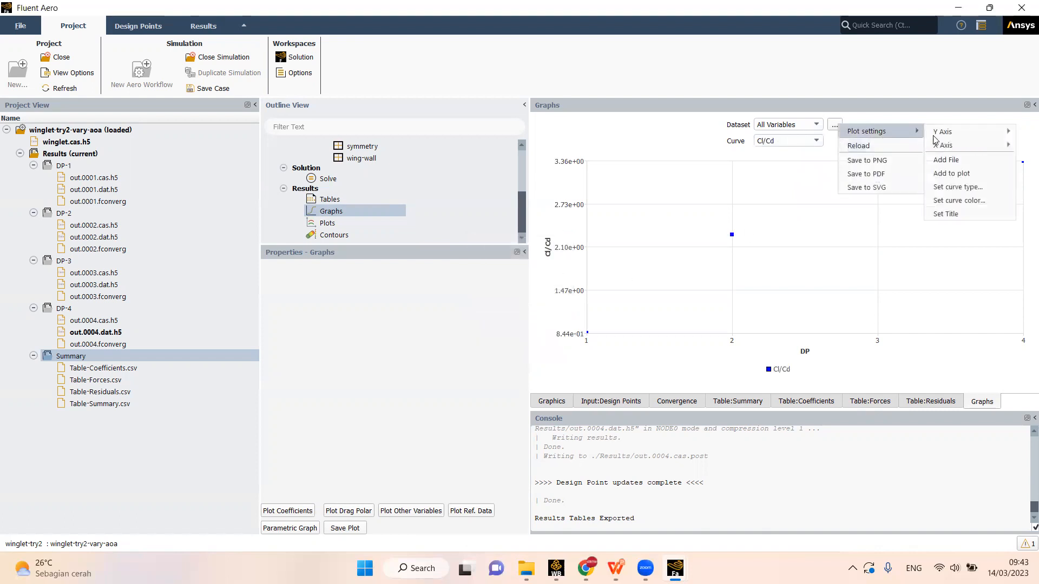
{"action": "mouse_move", "coordinate": [953, 145]}
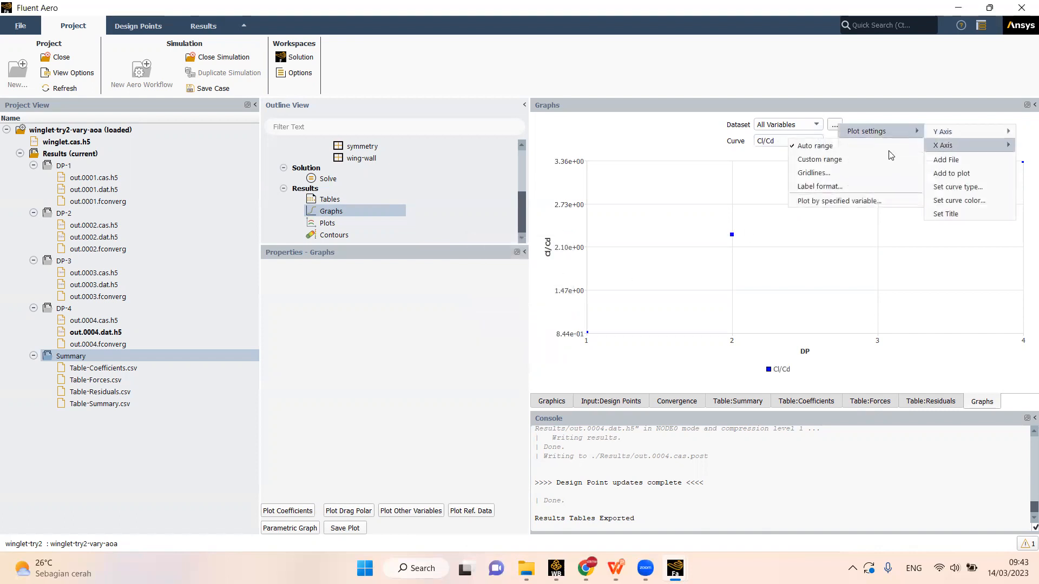
{"action": "left_click", "coordinate": [819, 200]}
{"action": "left_click", "coordinate": [541, 281]}
{"action": "left_click", "coordinate": [533, 301]}
{"action": "left_click", "coordinate": [525, 298]}
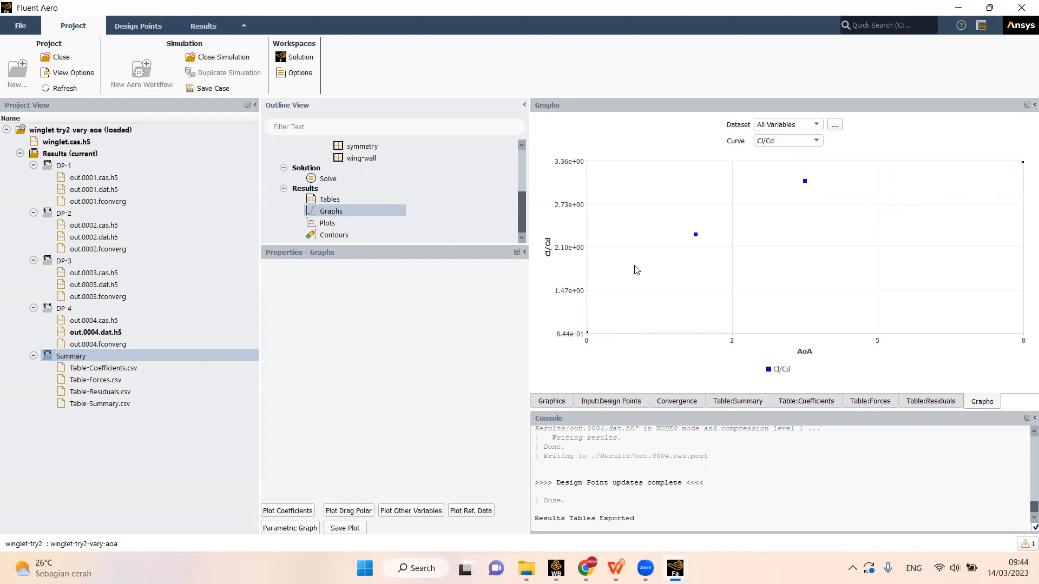
- Open the Plots settings in the results and set the surface cut position to 0.2 m
{"action": "left_click", "coordinate": [330, 223]}
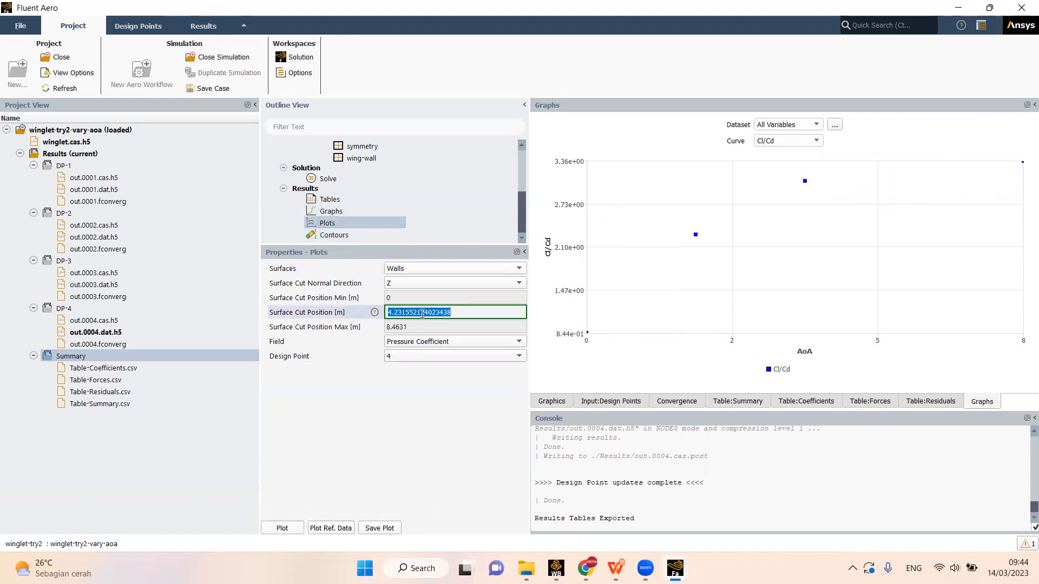
{"action": "type", "text": "0.2"}
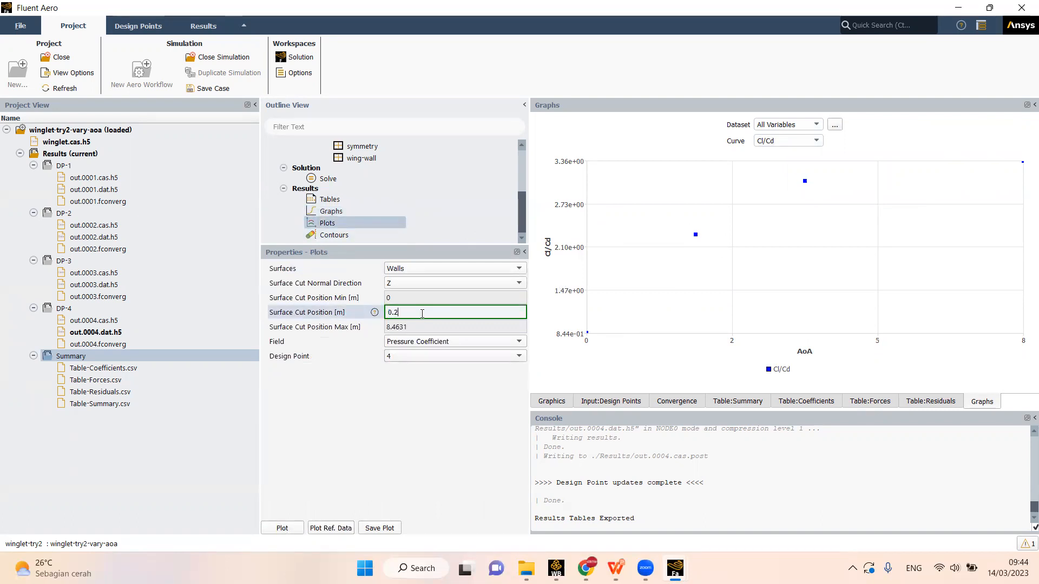
{"action": "left_click", "coordinate": [422, 432]}
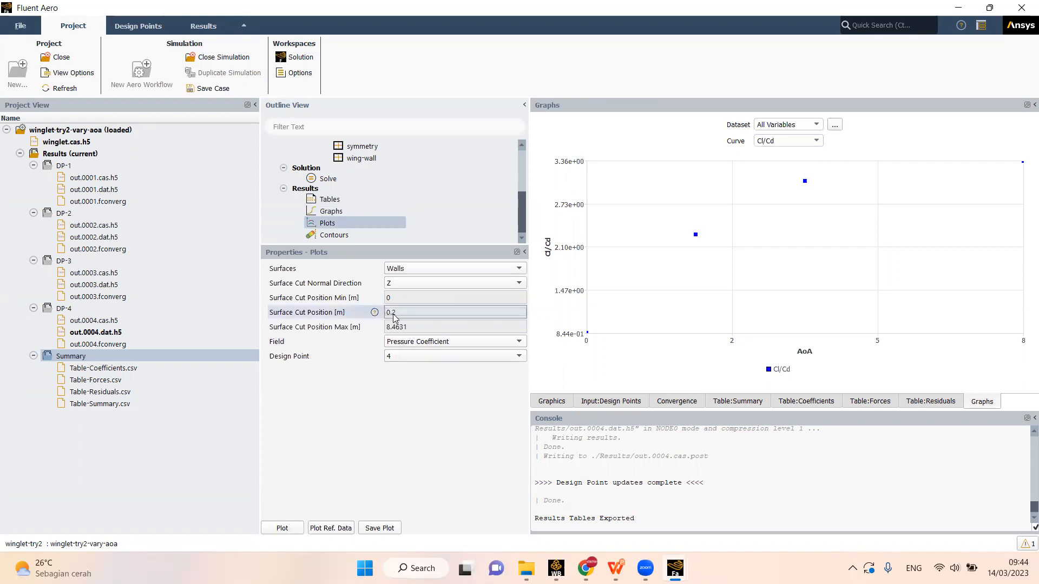
{"action": "left_click", "coordinate": [401, 314]}
{"action": "left_click", "coordinate": [392, 312]}
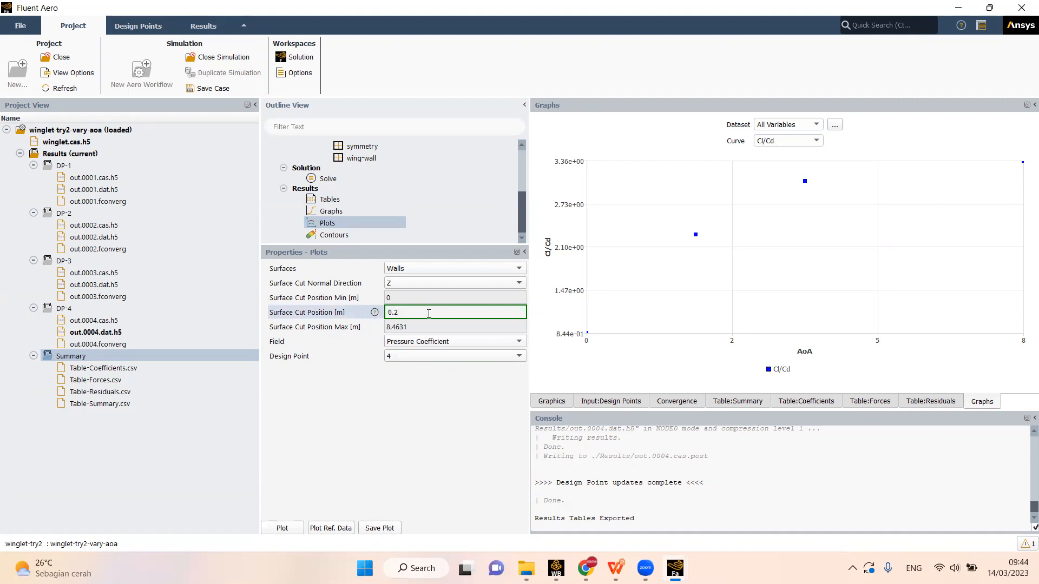
{"action": "double_click", "coordinate": [400, 312]}
{"action": "left_click", "coordinate": [405, 358]}
{"action": "left_click", "coordinate": [354, 365]}
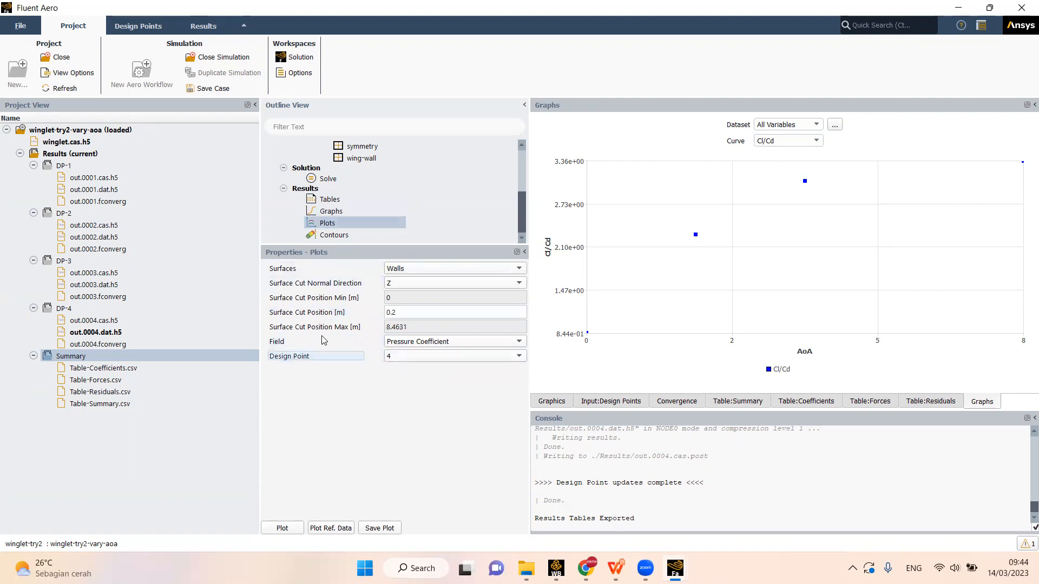
{"action": "left_click", "coordinate": [405, 288]}
{"action": "left_click", "coordinate": [399, 313]}
{"action": "left_click", "coordinate": [399, 317]}
{"action": "left_click_drag", "start_coordinate": [406, 313], "coordinate": [386, 321]}
{"action": "left_click", "coordinate": [414, 314]}
{"action": "double_click", "coordinate": [396, 310]}
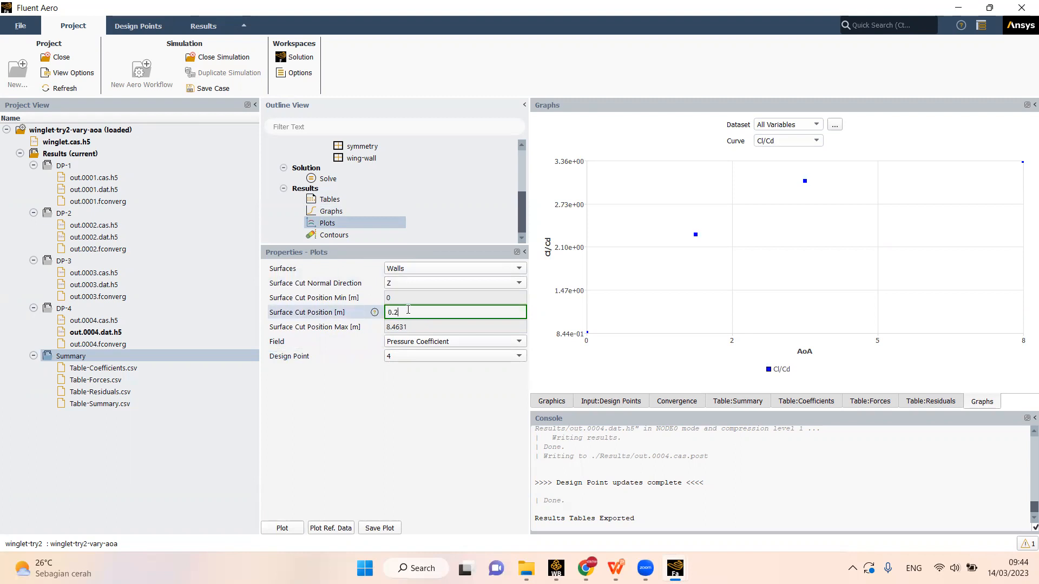
{"action": "double_click", "coordinate": [405, 311]}
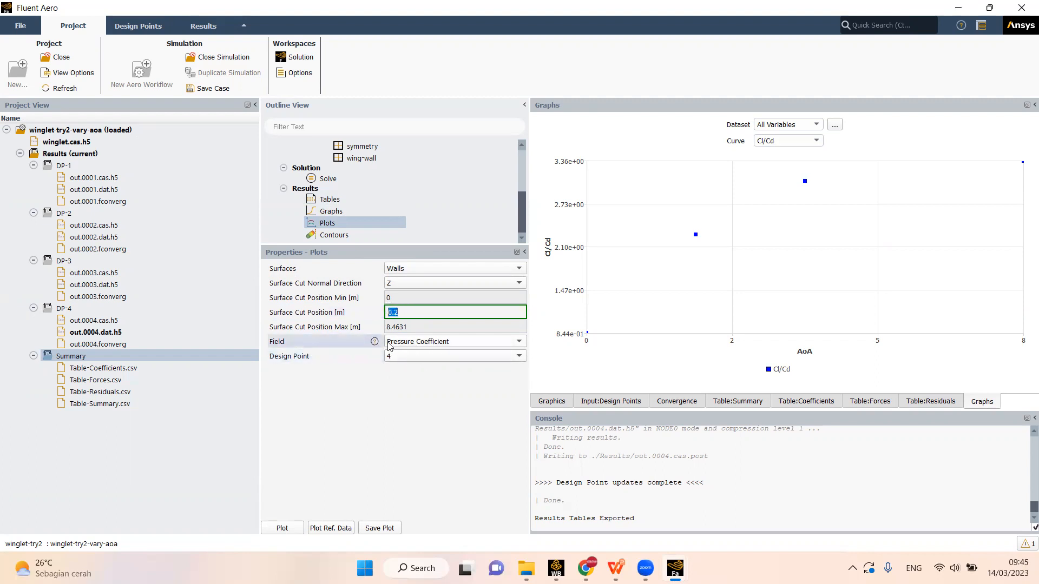
- Plot the pressure coefficient along the wall cut for design point 4, and select the generated cut data CSV under DP-4
{"action": "left_click", "coordinate": [409, 359]}
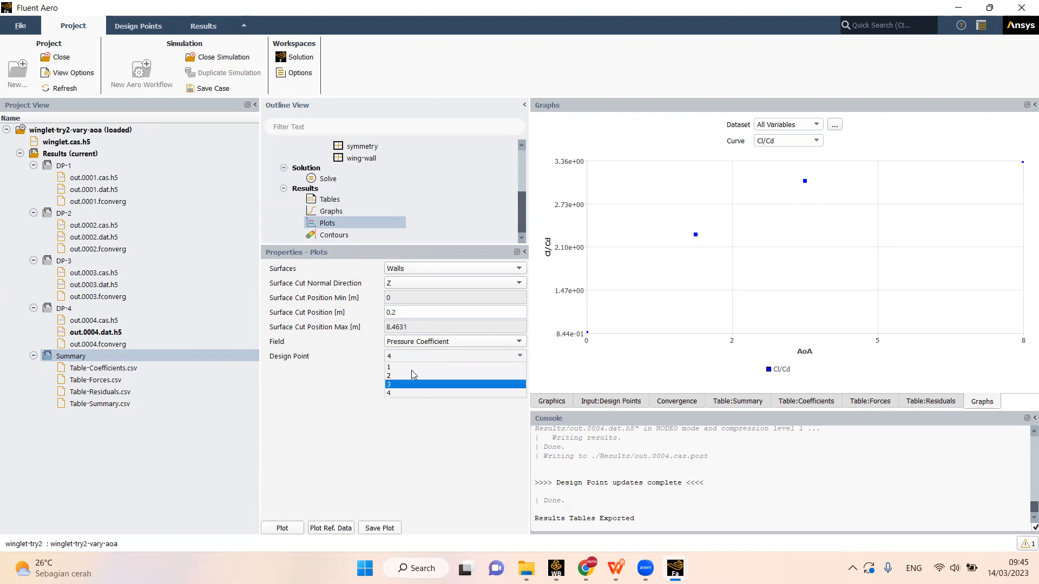
{"action": "left_click", "coordinate": [395, 395]}
{"action": "left_click", "coordinate": [283, 530]}
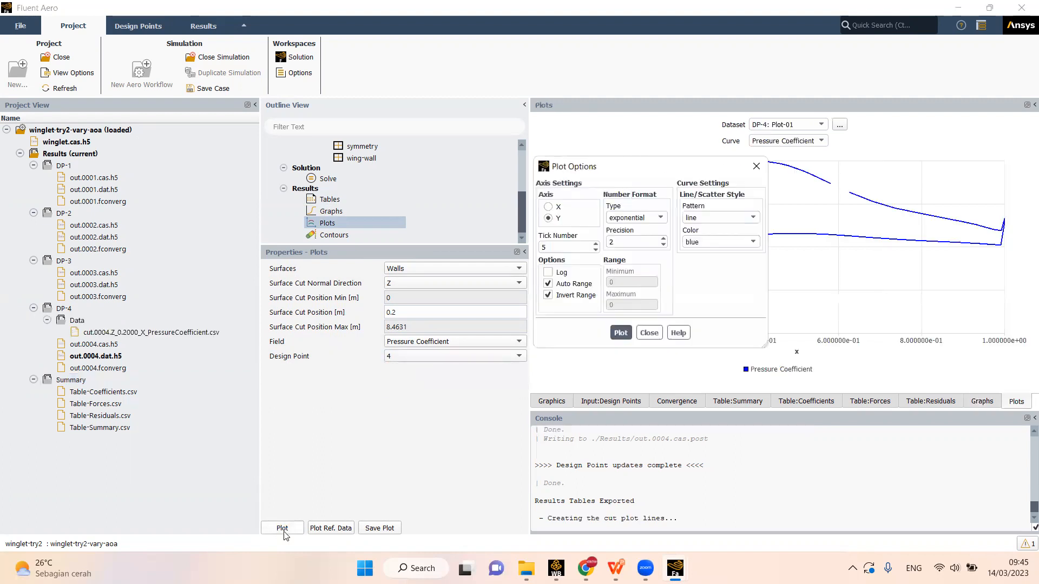
{"action": "left_click", "coordinate": [141, 335]}
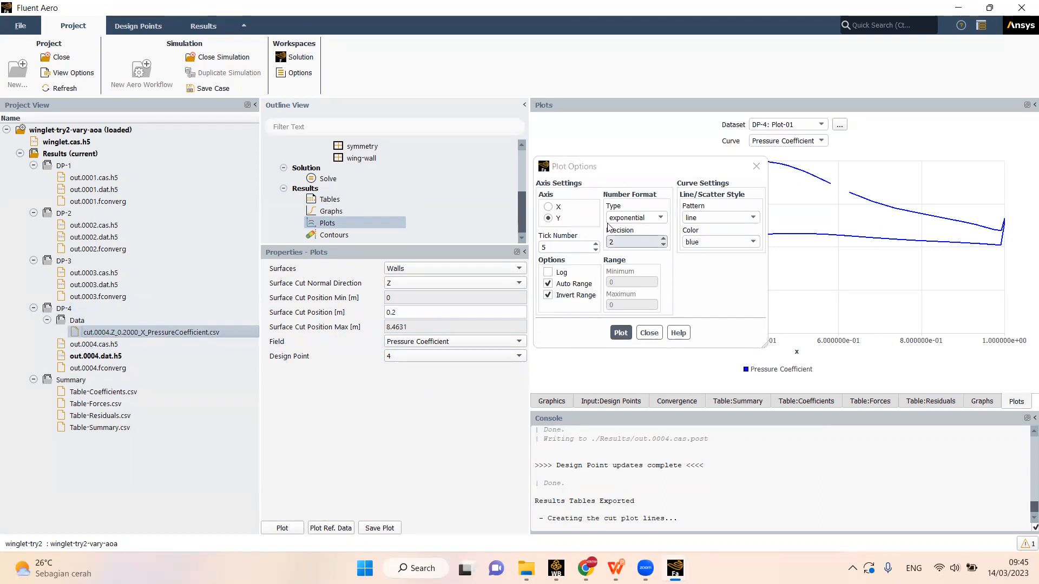
- Close the plot options of the DP-4 pressure coefficient curve
{"action": "left_click_drag", "start_coordinate": [637, 172], "coordinate": [484, 170]}
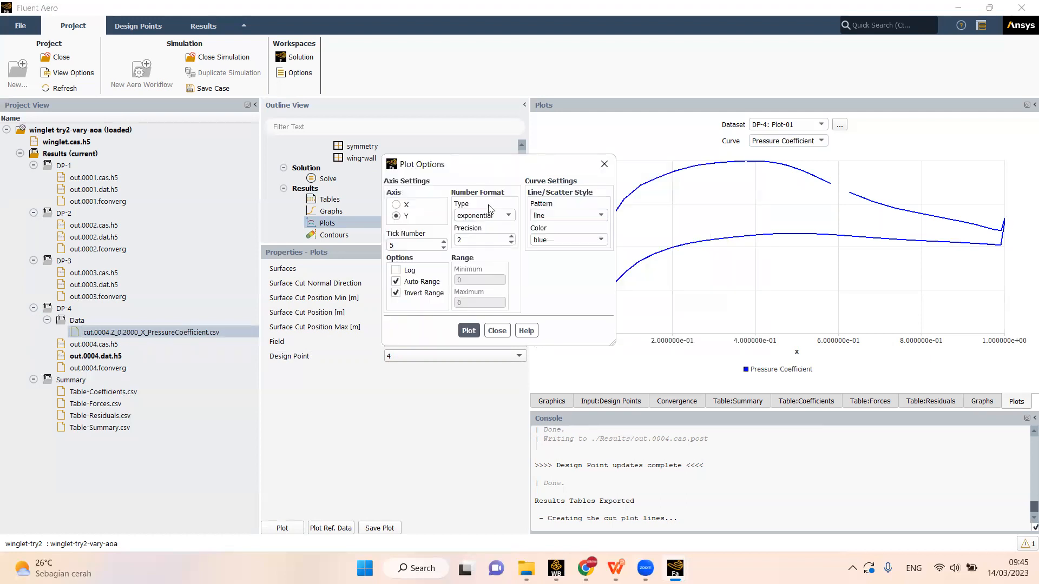
{"action": "left_click", "coordinate": [496, 331]}
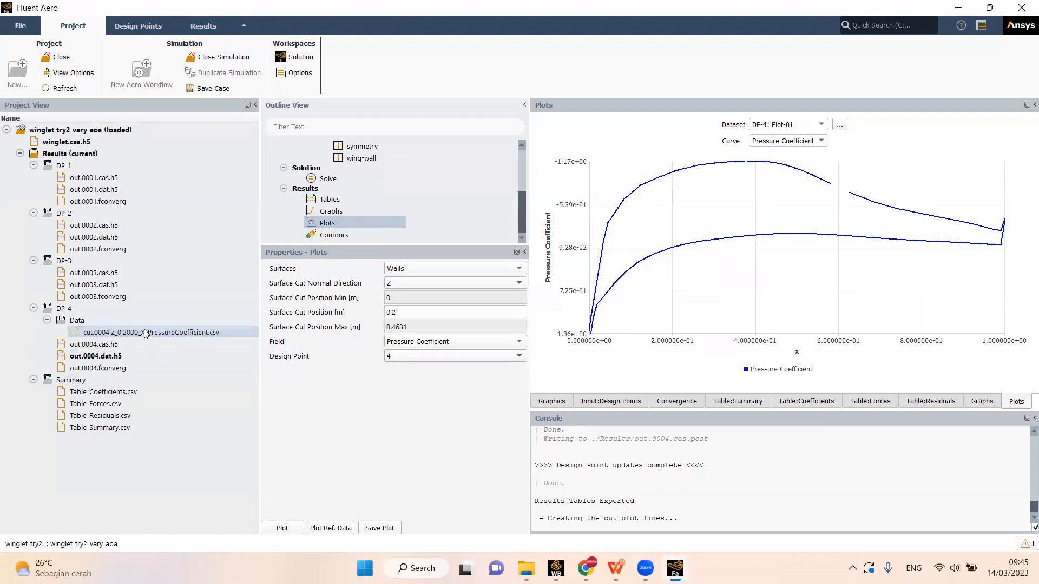
{"action": "right_click", "coordinate": [207, 334]}
{"action": "left_click", "coordinate": [386, 420]}
- Switch to File Explorer, browse to the Results folder of winglet-try2-vary-aoa, and select the cut.0004.Z_0.2000_X_PressureCoefficient worksheet
{"action": "mouse_move", "coordinate": [526, 568]}
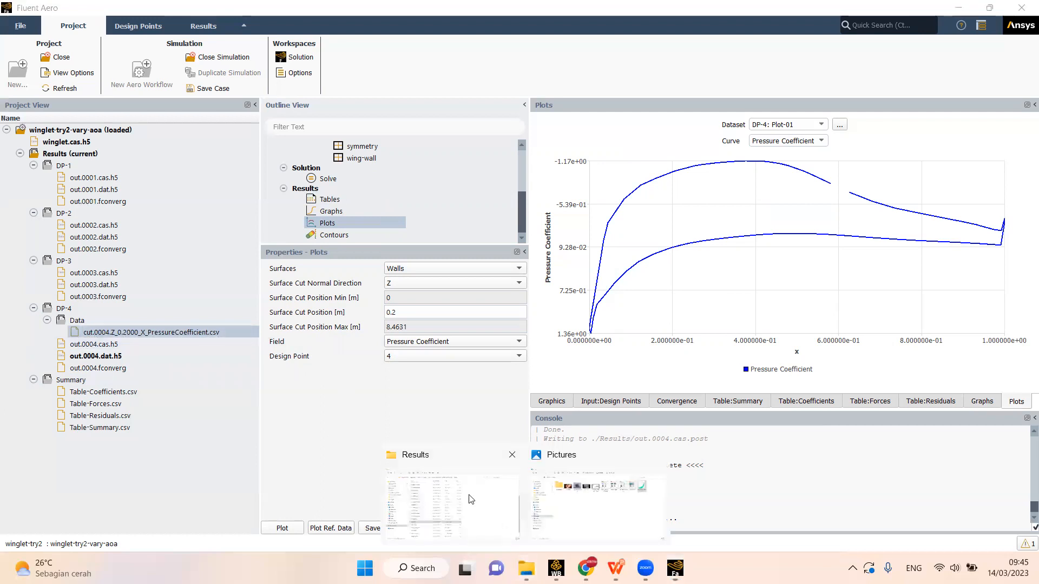
{"action": "left_click", "coordinate": [466, 495]}
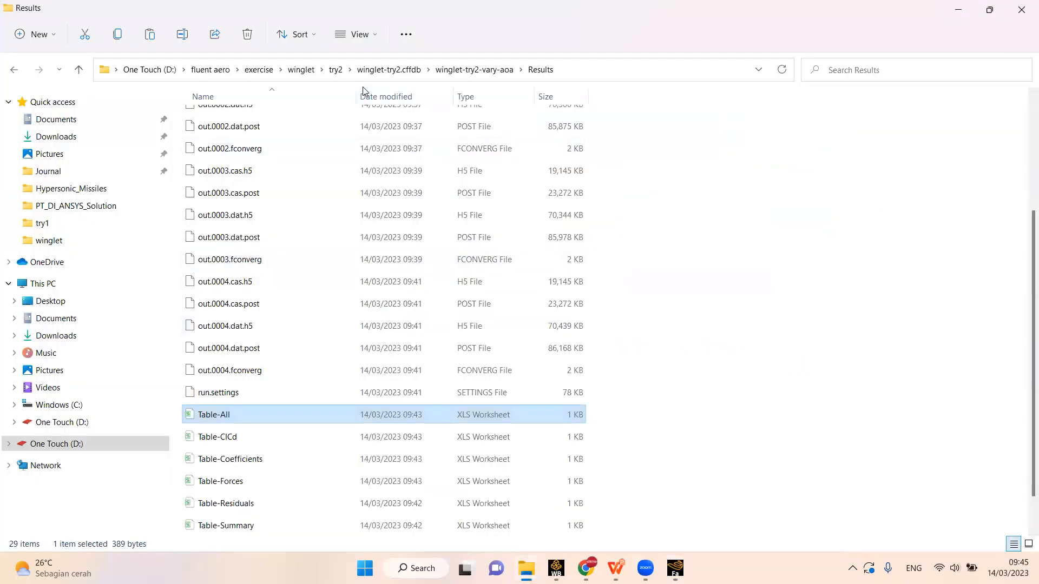
{"action": "left_click", "coordinate": [482, 70]}
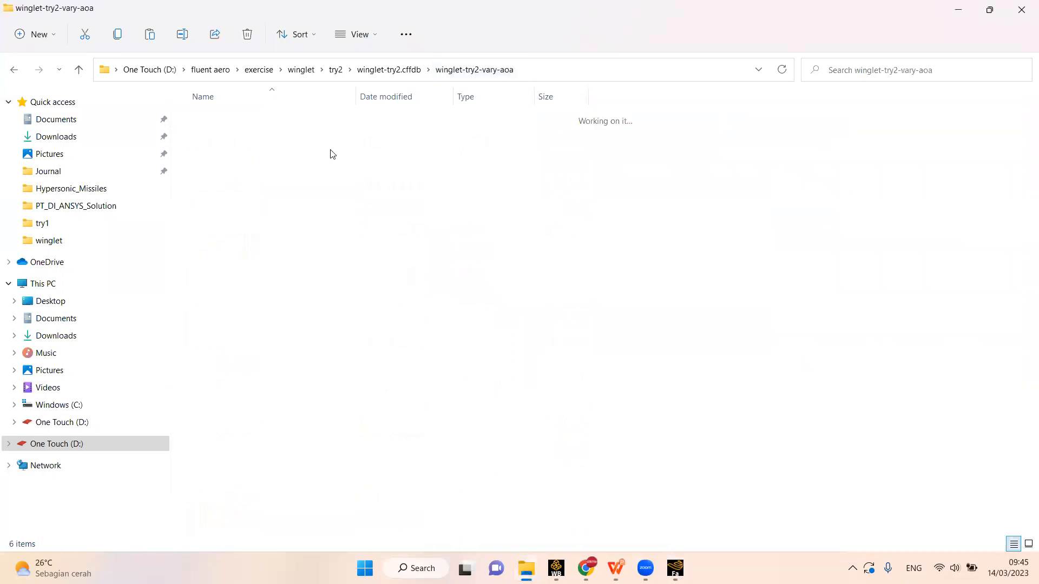
{"action": "left_click", "coordinate": [389, 70]}
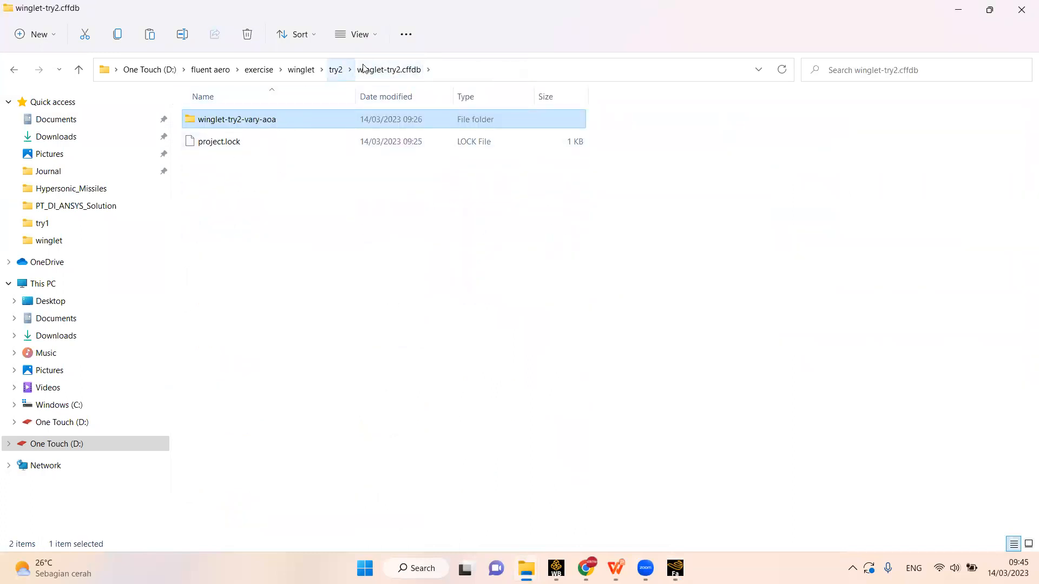
{"action": "double_click", "coordinate": [284, 124]}
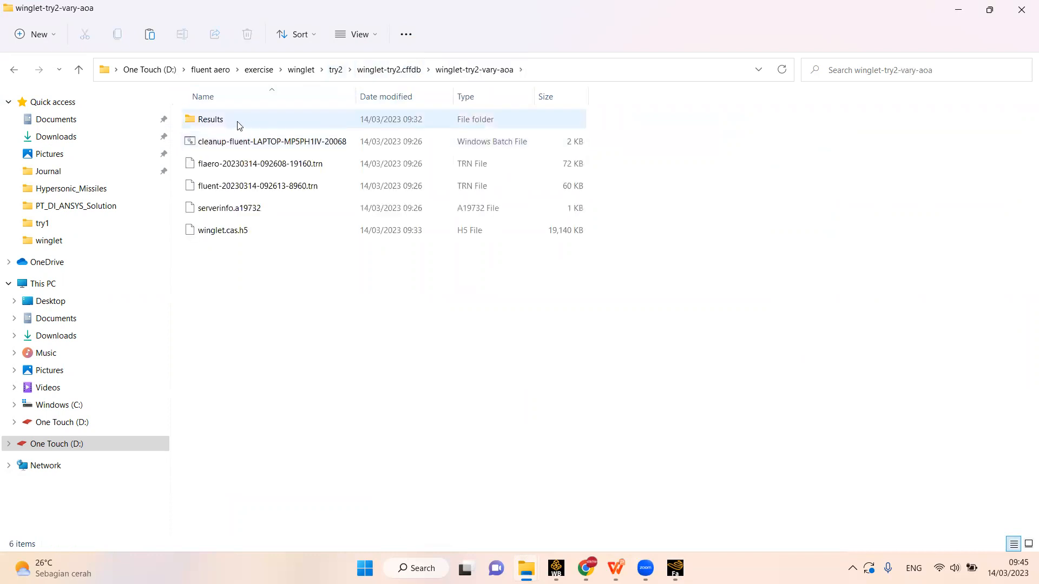
{"action": "double_click", "coordinate": [233, 121]}
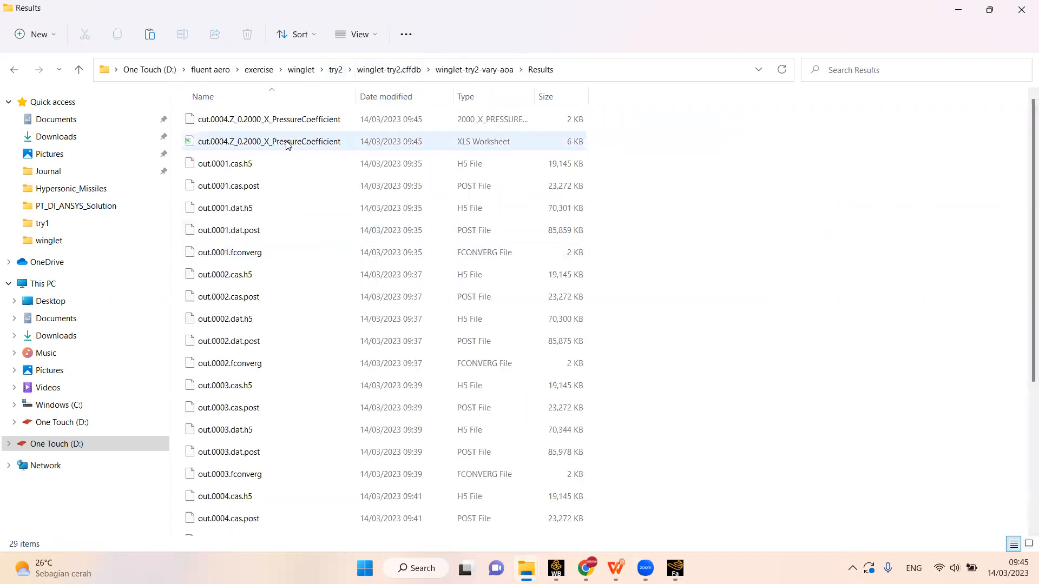
{"action": "left_click", "coordinate": [319, 140]}
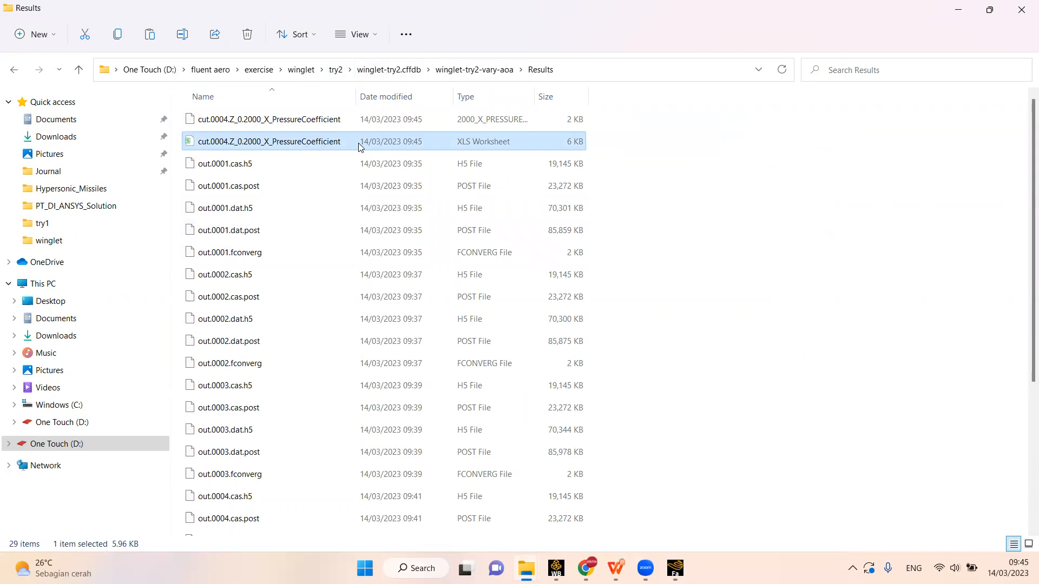
{"action": "left_click_drag", "start_coordinate": [355, 103], "coordinate": [384, 101]}
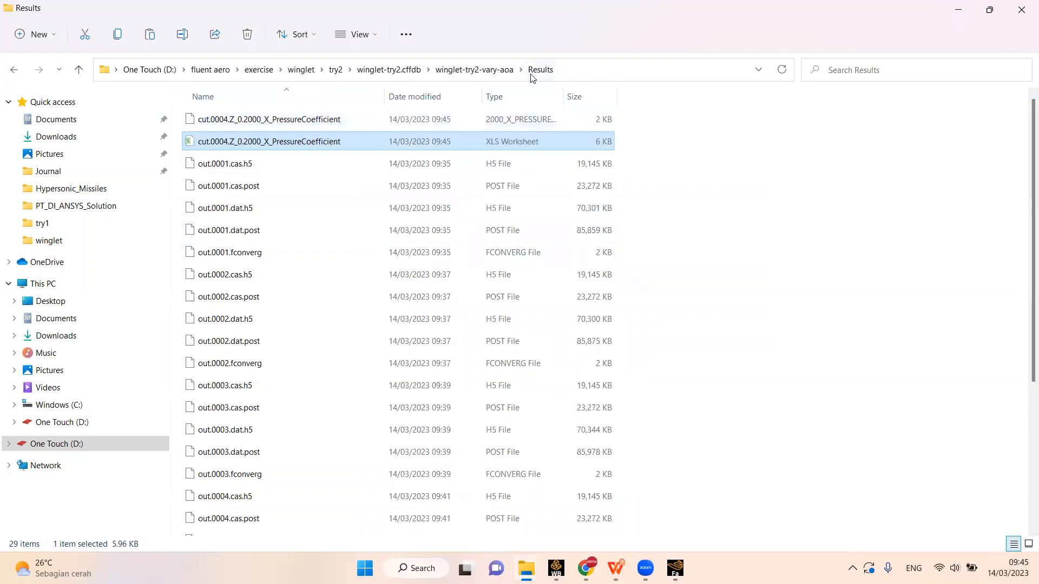
- Return to Fluent Aero and plot Static Pressure contours on the walls for design point 4
{"action": "mouse_move", "coordinate": [674, 567]}
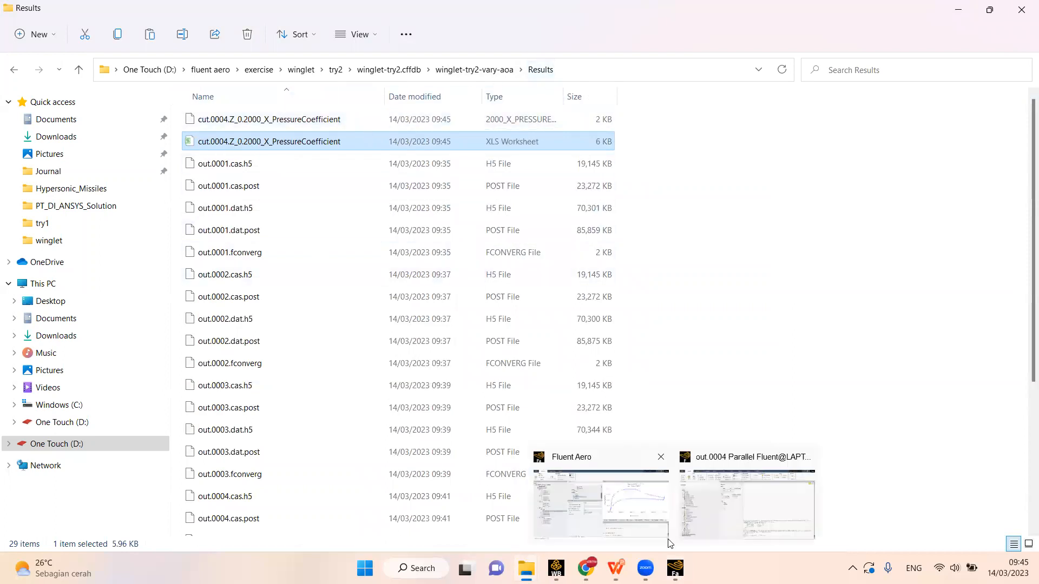
{"action": "left_click", "coordinate": [626, 495]}
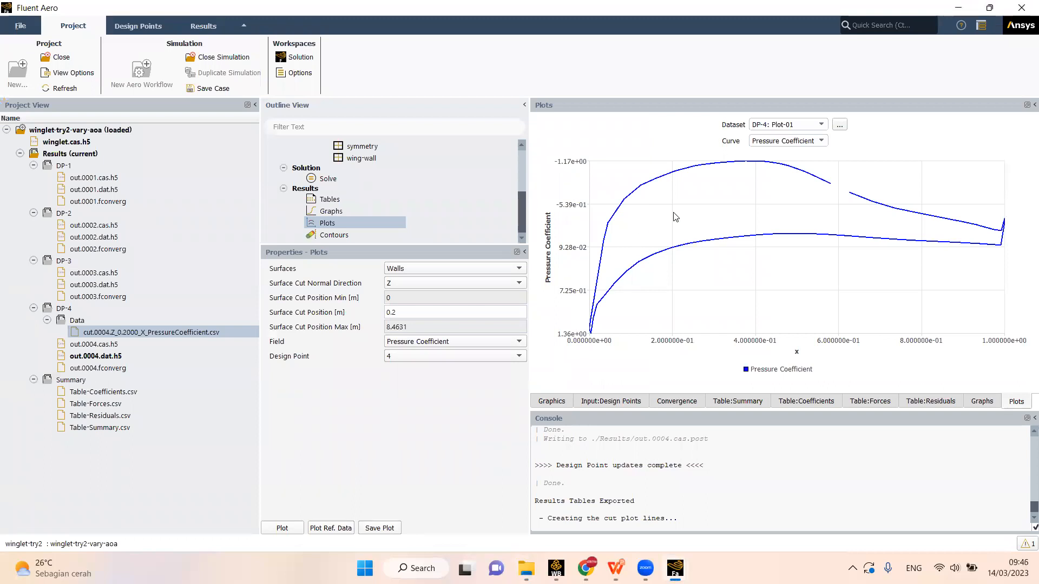
{"action": "mouse_move", "coordinate": [526, 568]}
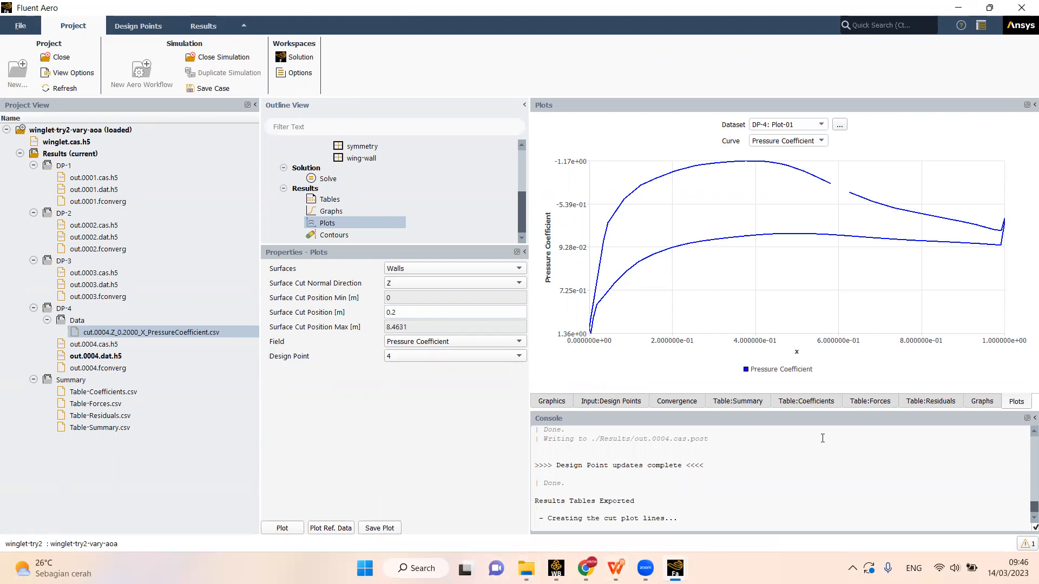
{"action": "left_click", "coordinate": [331, 235]}
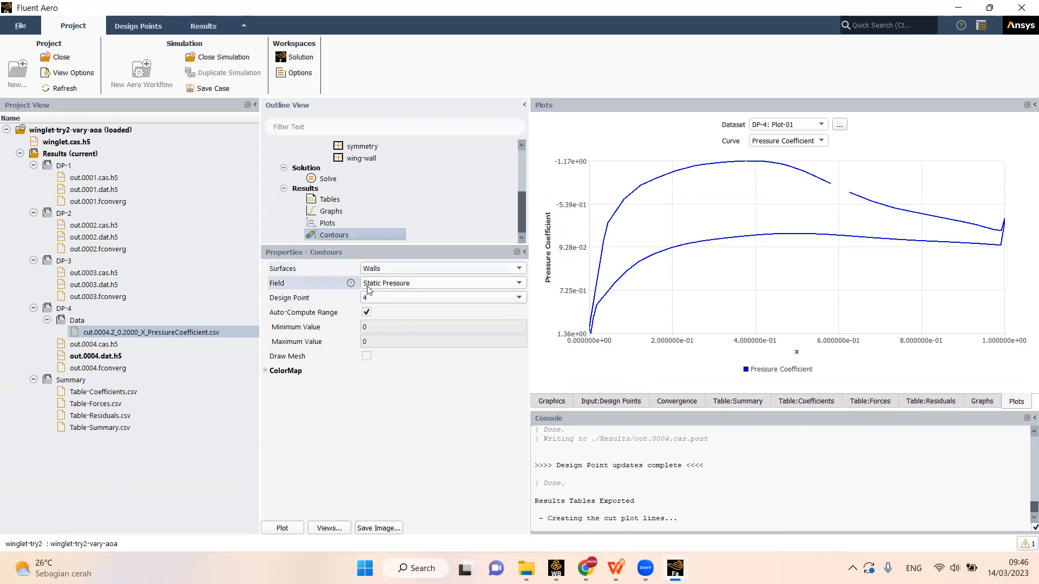
{"action": "left_click", "coordinate": [284, 528]}
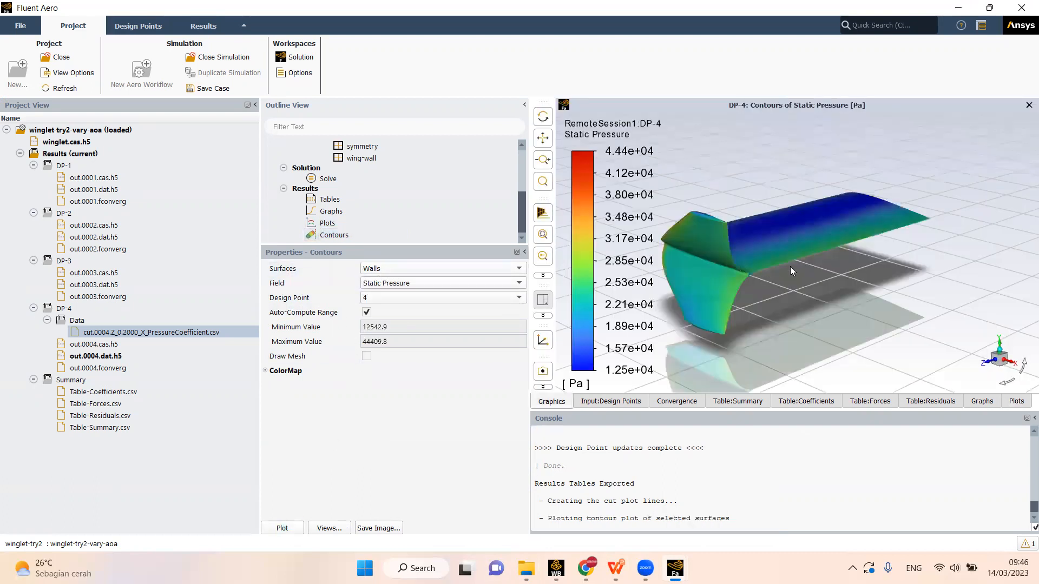
- Switch the contour surface to a Z-normal cutting plane and set its position to 0.2 m
{"action": "left_click", "coordinate": [392, 281]}
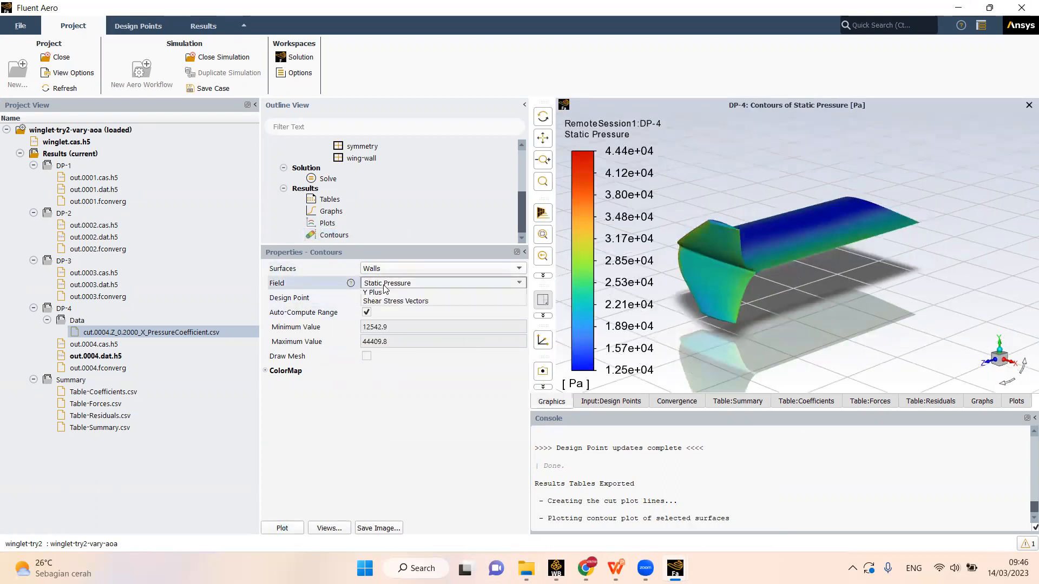
{"action": "left_click", "coordinate": [384, 270]}
{"action": "left_click", "coordinate": [323, 267]}
{"action": "left_click", "coordinate": [392, 269]}
{"action": "left_click", "coordinate": [369, 306]}
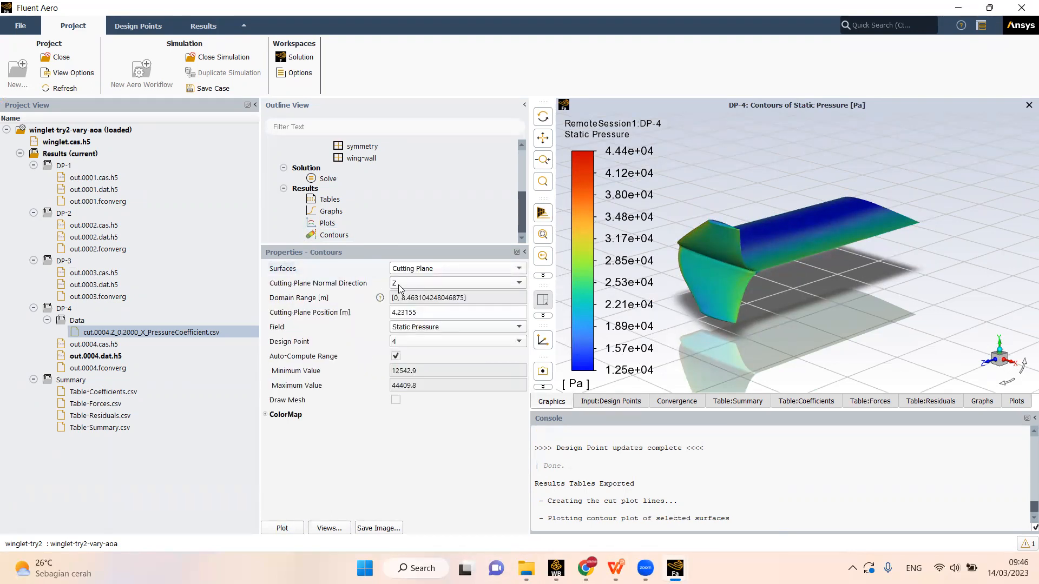
{"action": "left_click", "coordinate": [415, 314]}
{"action": "type", "text": "0"}
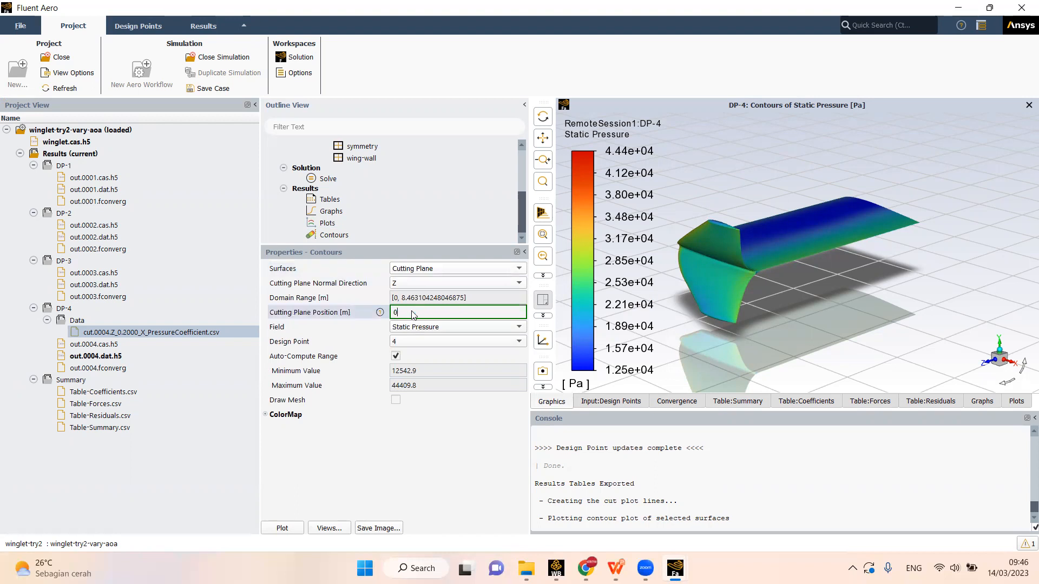
{"action": "left_click", "coordinate": [412, 491]}
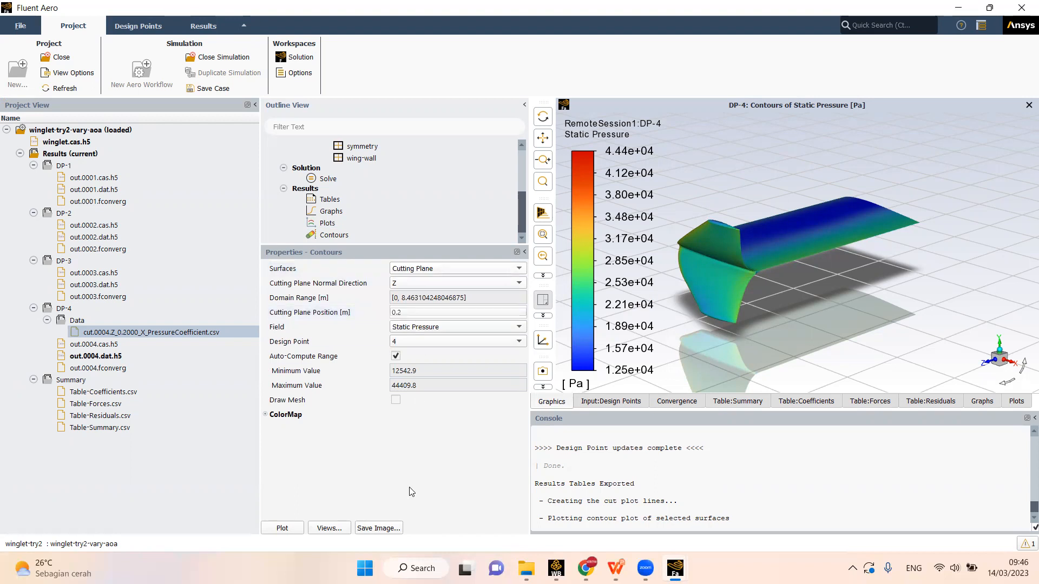
- Plot Mach Number contours on the cutting plane for design point 4 and examine the flow around the airfoil section
{"action": "left_click", "coordinate": [424, 329]}
{"action": "left_click", "coordinate": [429, 385]}
{"action": "left_click", "coordinate": [284, 529]}
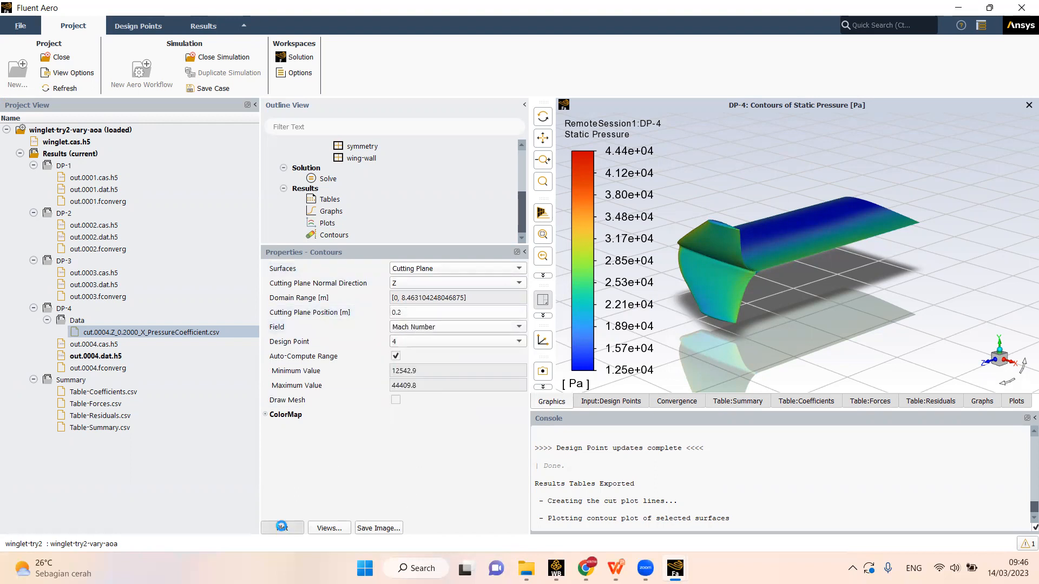
{"action": "scroll", "coordinate": [934, 280], "scroll_direction": "down", "scroll_amount": 5}
{"action": "scroll", "coordinate": [935, 239], "scroll_direction": "up", "scroll_amount": 3}
{"action": "scroll", "coordinate": [935, 239], "scroll_direction": "down", "scroll_amount": 7}
{"action": "scroll", "coordinate": [898, 284], "scroll_direction": "up", "scroll_amount": 3}
{"action": "scroll", "coordinate": [892, 296], "scroll_direction": "up", "scroll_amount": 6}
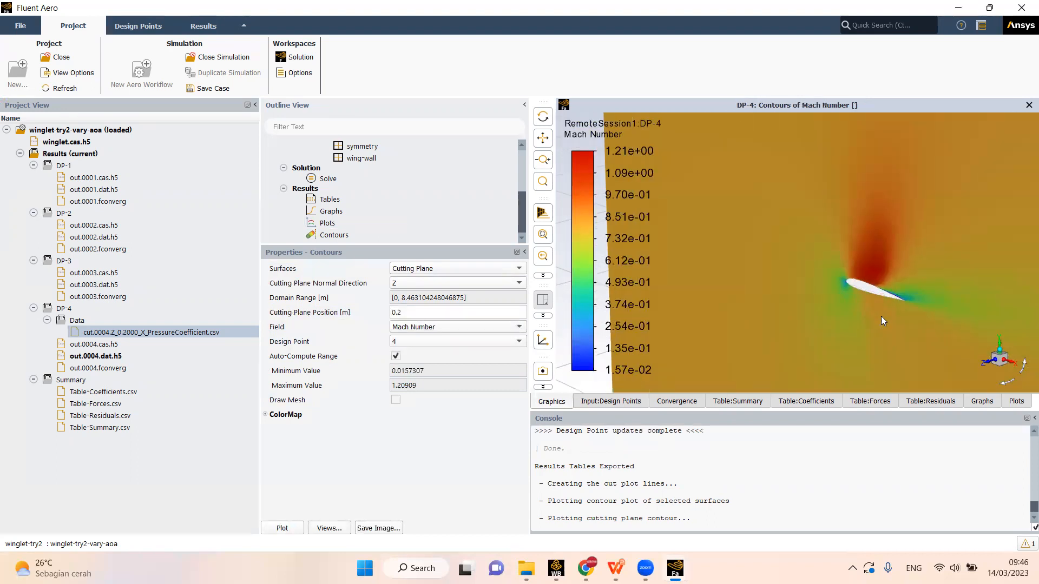
{"action": "scroll", "coordinate": [871, 217], "scroll_direction": "down", "scroll_amount": 2}
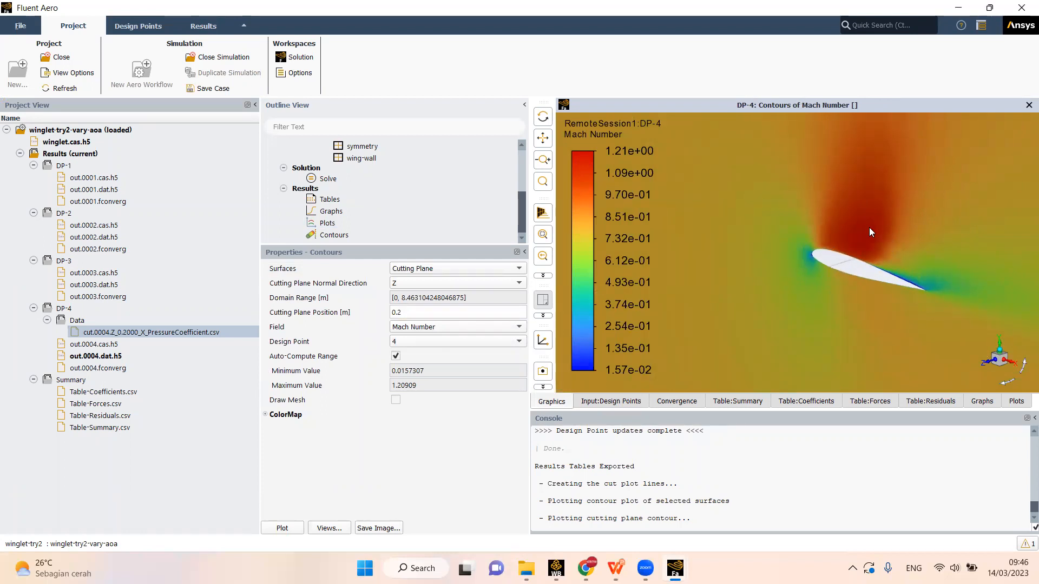
{"action": "scroll", "coordinate": [869, 228], "scroll_direction": "down", "scroll_amount": 2}
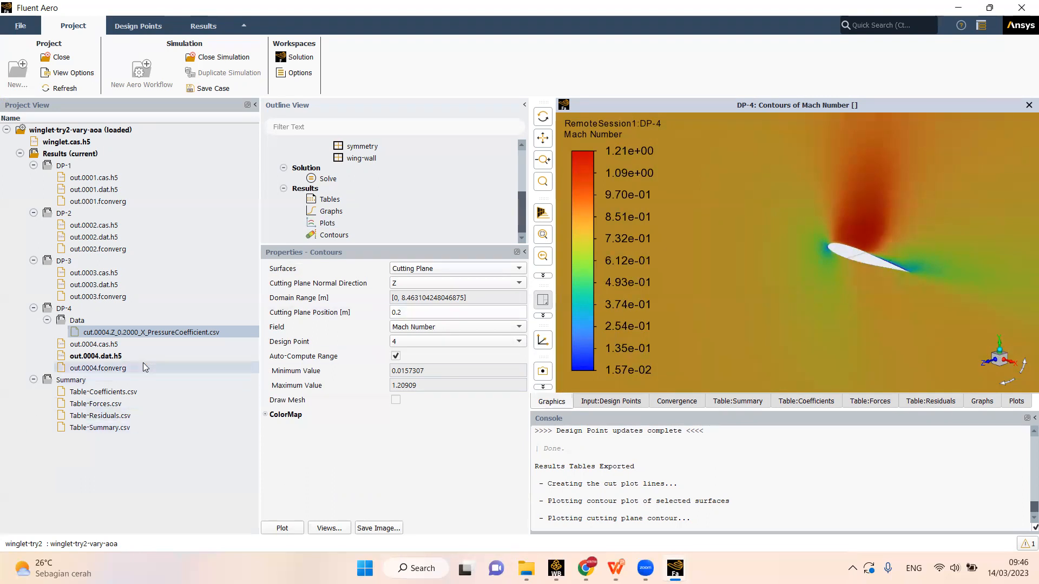
- Open the DP-3 result file out.0003.dat.h5 in CFD-Post as a Post Solution and dismiss the global variable ranges notice
{"action": "left_click", "coordinate": [96, 286]}
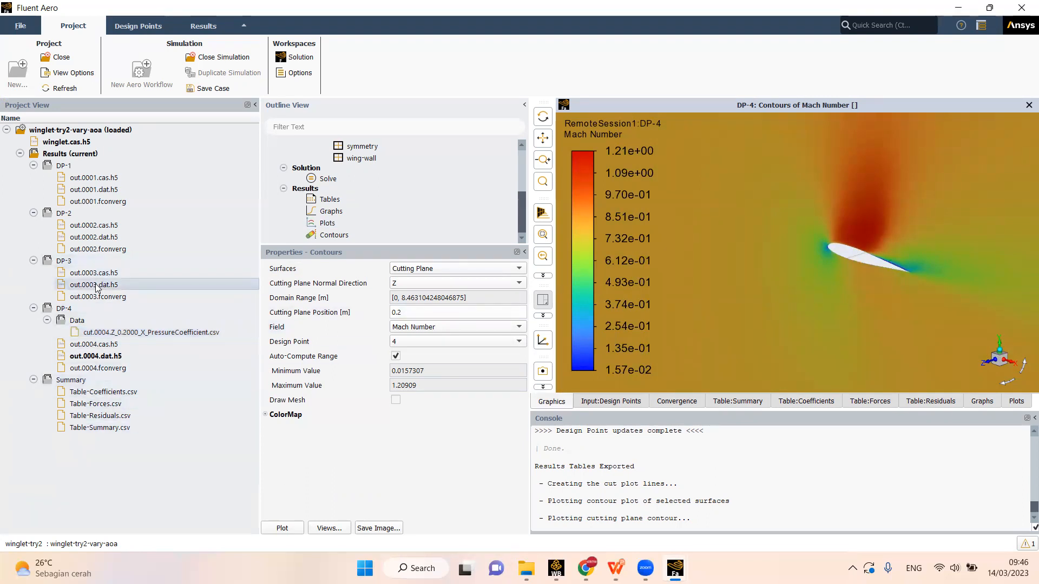
{"action": "right_click", "coordinate": [98, 287]}
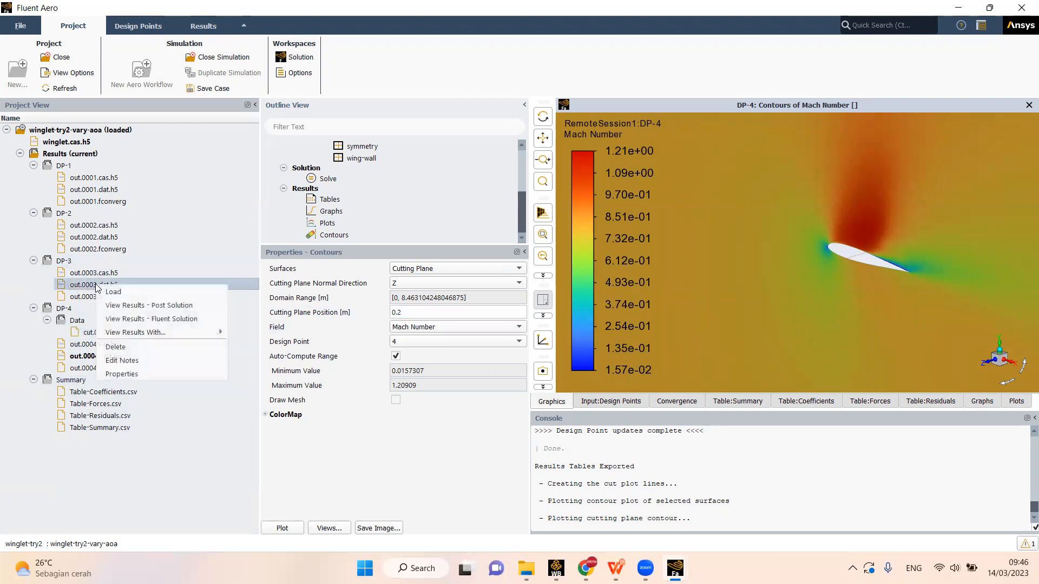
{"action": "mouse_move", "coordinate": [139, 335]}
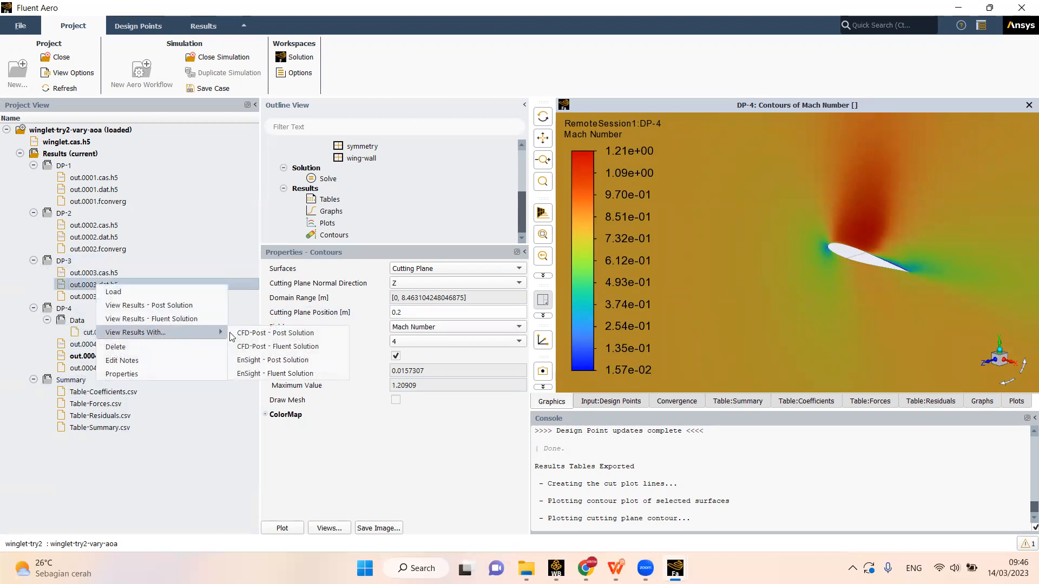
{"action": "left_click", "coordinate": [306, 339]}
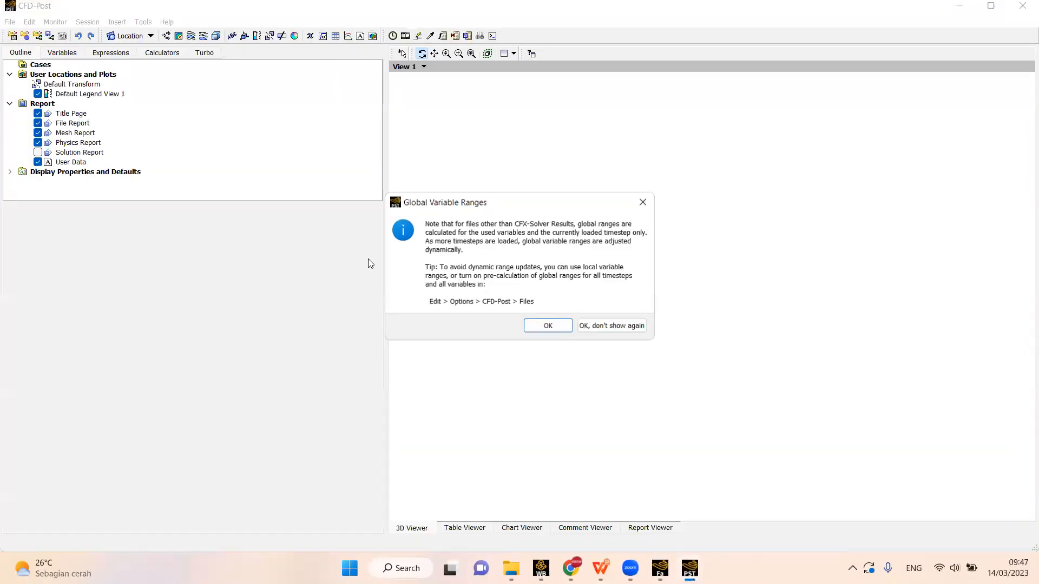
{"action": "left_click", "coordinate": [547, 324]}
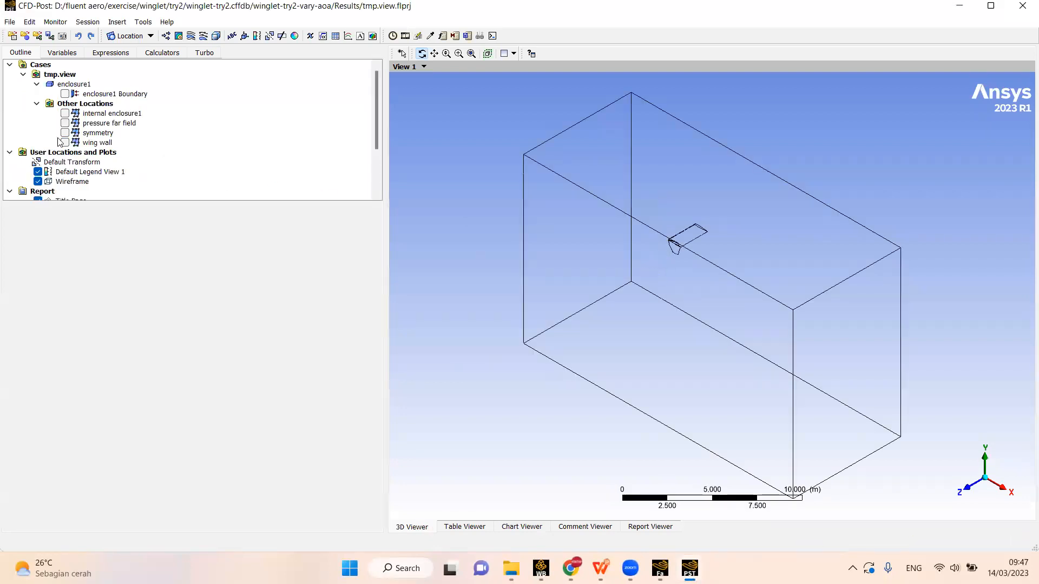
- Insert a contour with the default name and set its location to wing wall
{"action": "scroll", "coordinate": [87, 166], "scroll_direction": "down", "scroll_amount": 1}
{"action": "left_click", "coordinate": [179, 35]}
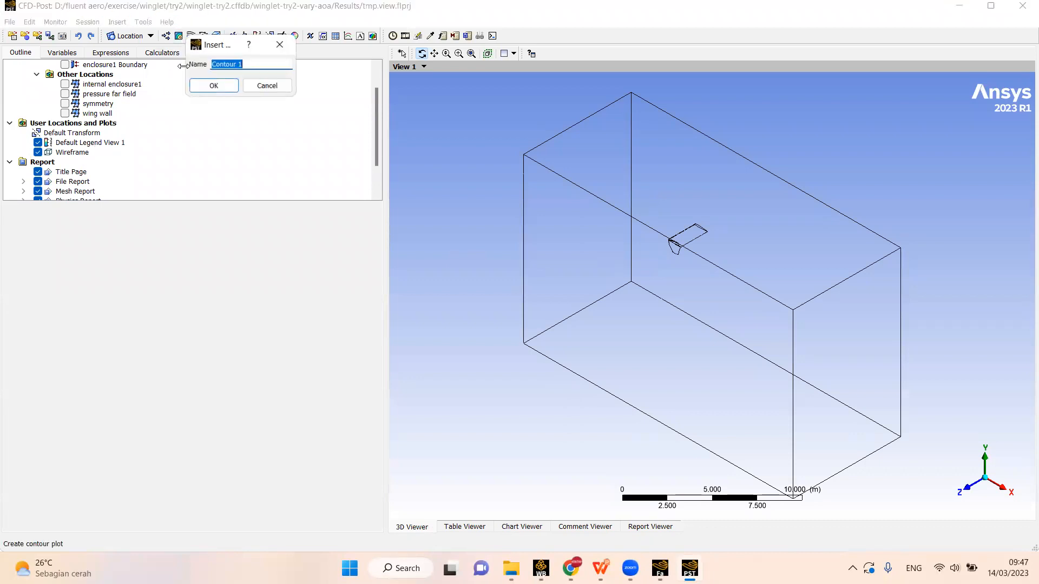
{"action": "left_click", "coordinate": [208, 87]}
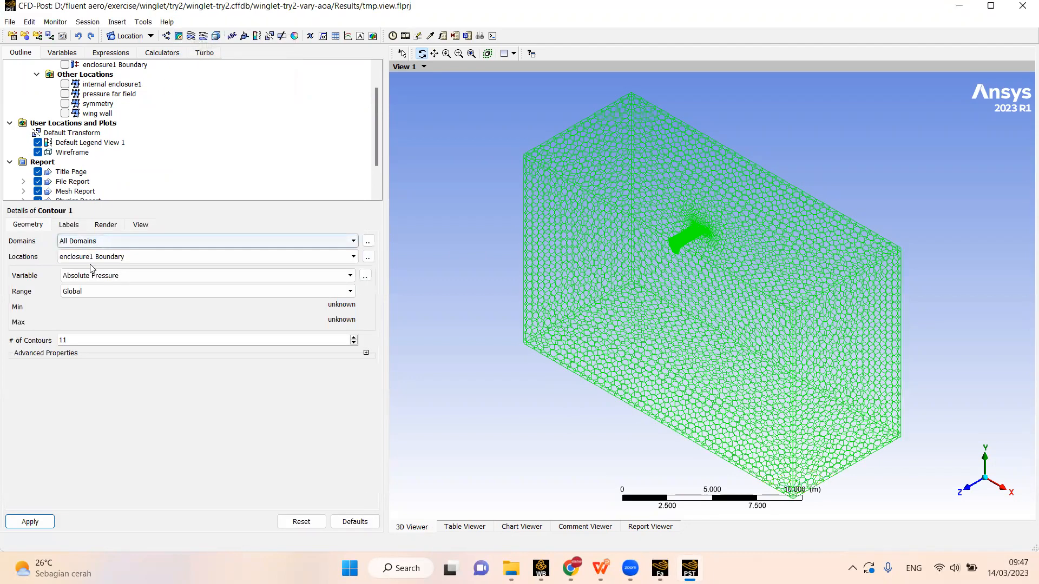
{"action": "left_click", "coordinate": [73, 300]}
- Set the wing wall contour's variable to Pressure Coefficient and apply it
{"action": "left_click", "coordinate": [91, 278]}
{"action": "scroll", "coordinate": [91, 362], "scroll_direction": "down", "scroll_amount": 1}
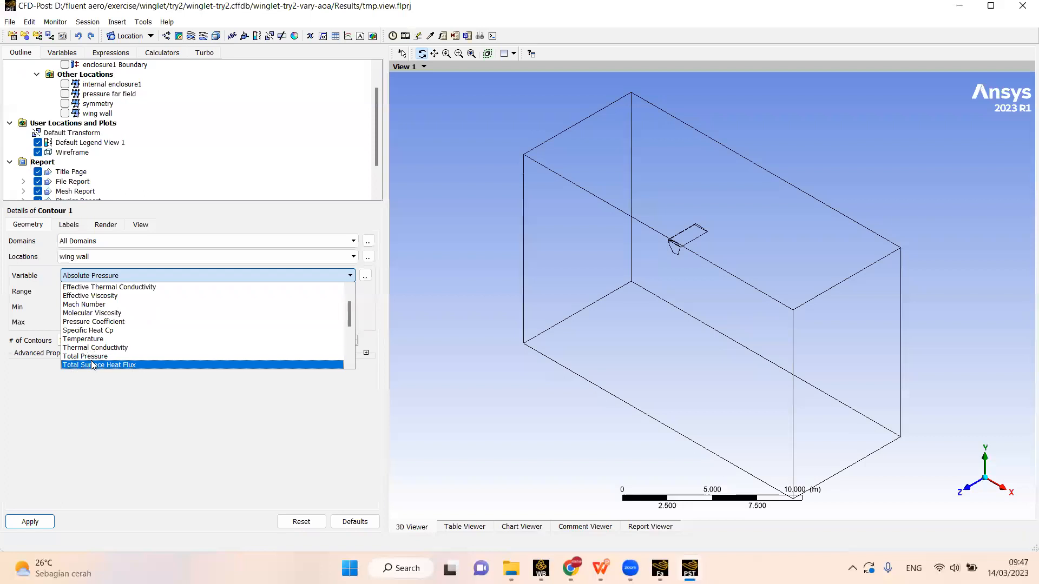
{"action": "scroll", "coordinate": [97, 341], "scroll_direction": "up", "scroll_amount": 1}
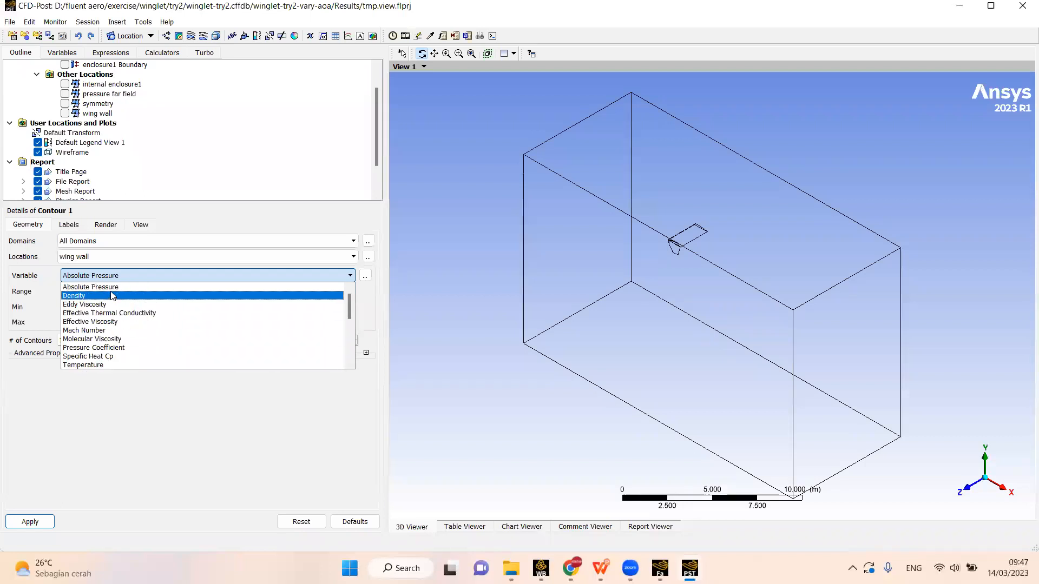
{"action": "scroll", "coordinate": [112, 325], "scroll_direction": "down", "scroll_amount": 2}
{"action": "scroll", "coordinate": [112, 336], "scroll_direction": "down", "scroll_amount": 2}
{"action": "scroll", "coordinate": [109, 362], "scroll_direction": "up", "scroll_amount": 2}
{"action": "scroll", "coordinate": [103, 336], "scroll_direction": "up", "scroll_amount": 3}
{"action": "left_click", "coordinate": [97, 317]}
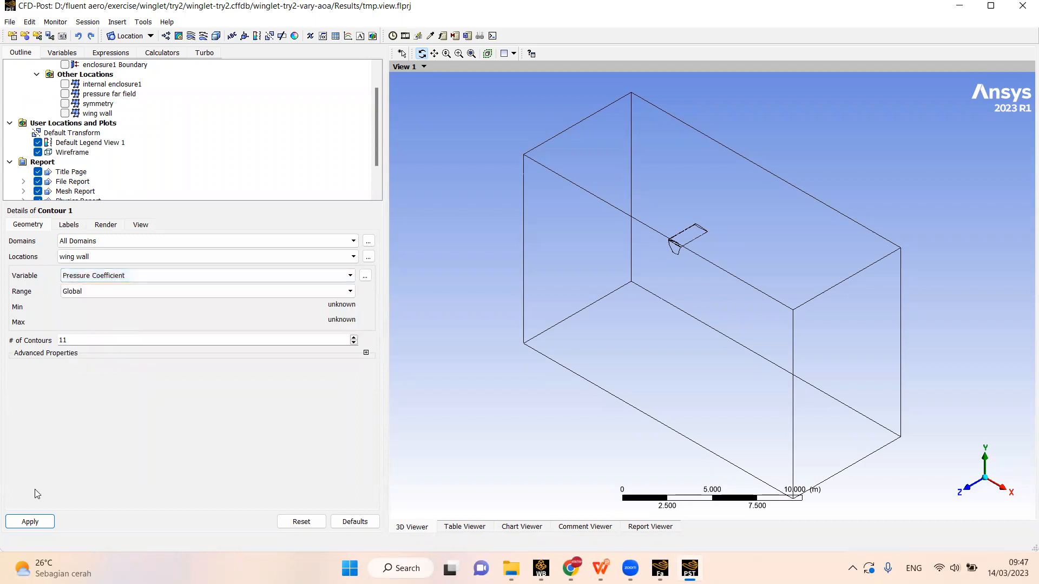
{"action": "left_click", "coordinate": [22, 520]}
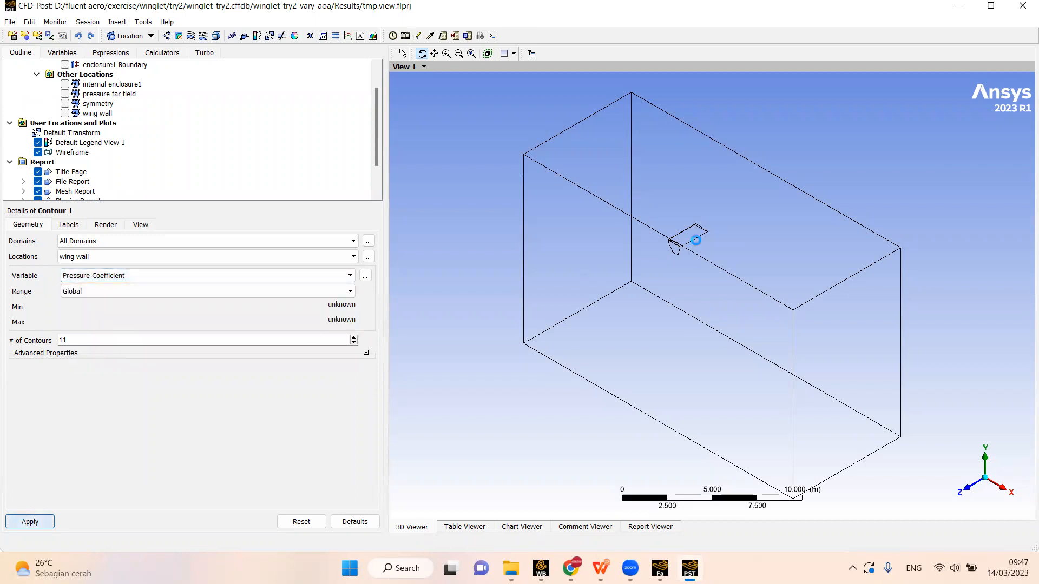
{"action": "scroll", "coordinate": [692, 214], "scroll_direction": "up", "scroll_amount": 7}
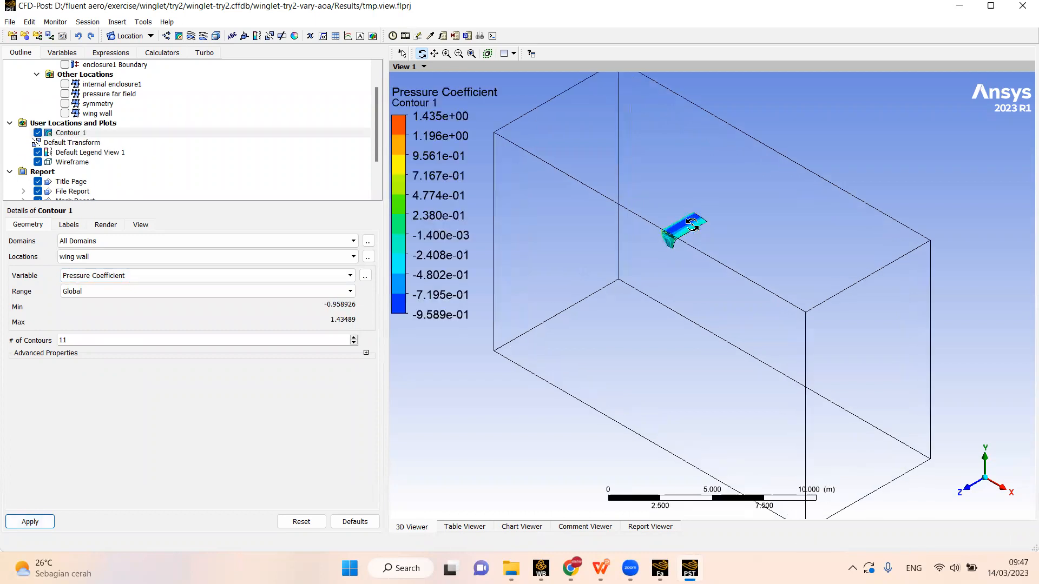
{"action": "left_click_drag", "start_coordinate": [657, 195], "coordinate": [562, 336]}
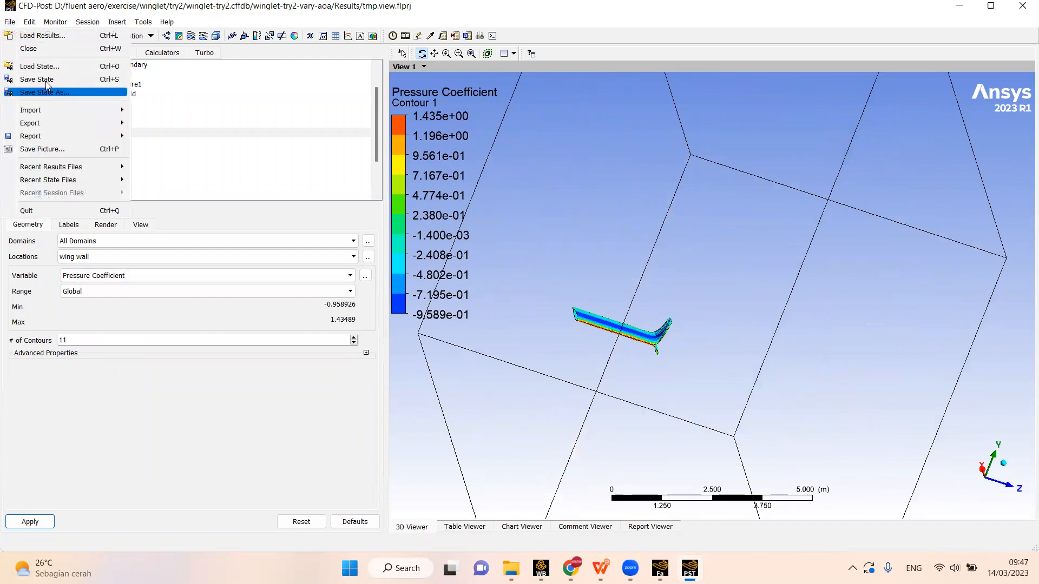
{"action": "left_click", "coordinate": [60, 80]}
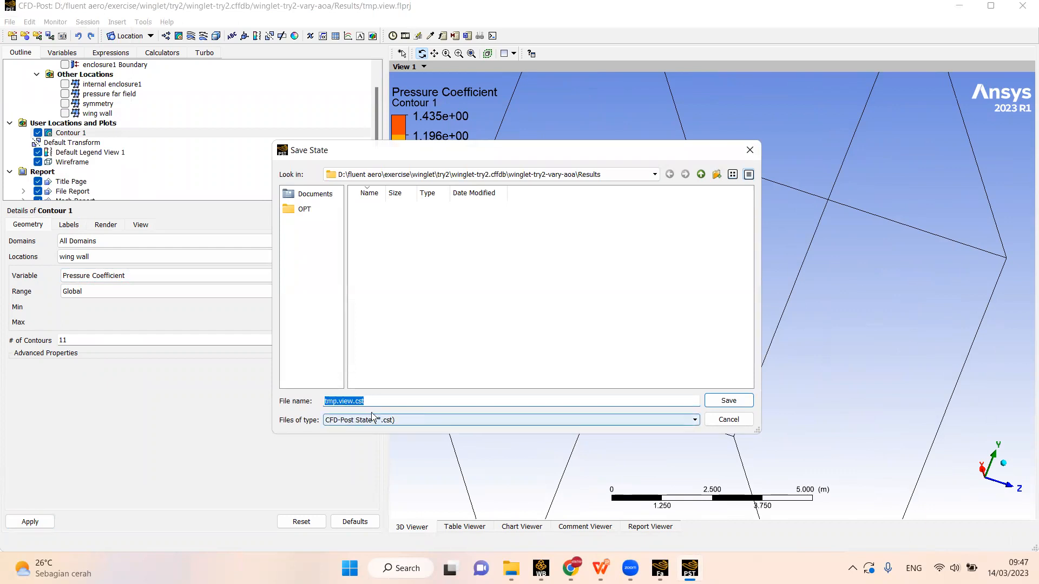
{"action": "left_click_drag", "start_coordinate": [412, 155], "coordinate": [201, 156]}
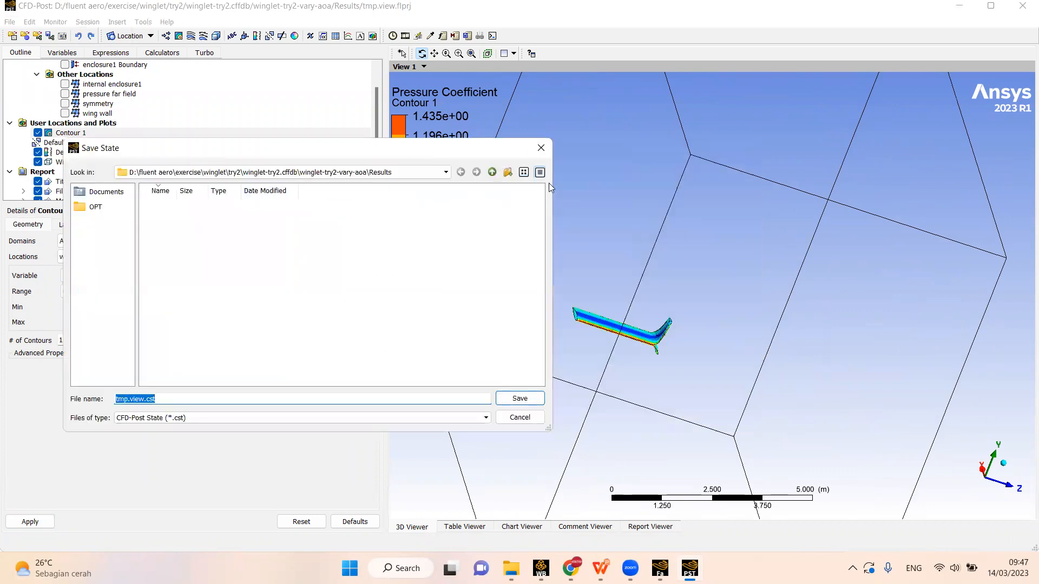
{"action": "left_click", "coordinate": [539, 150]}
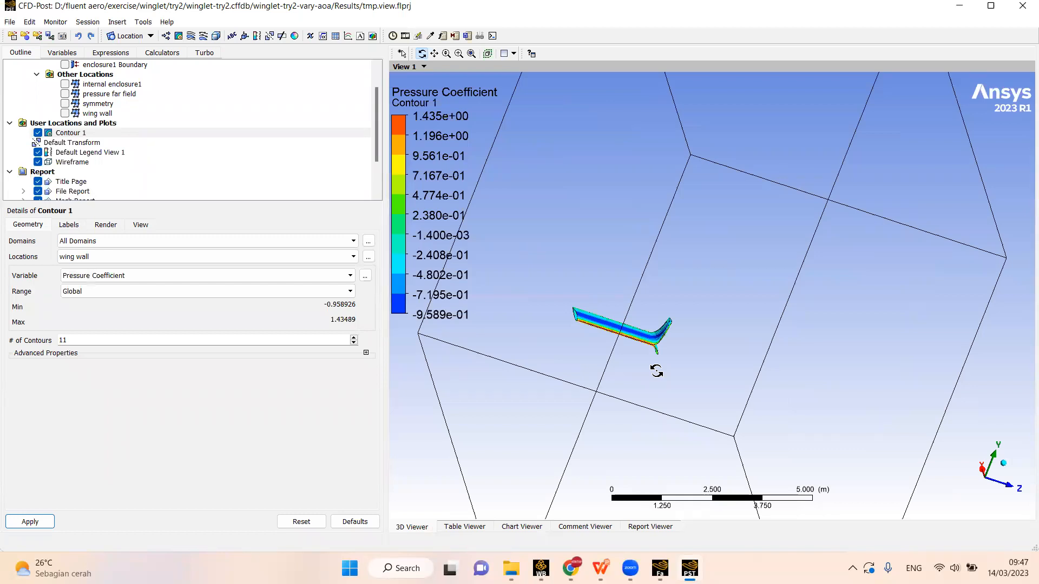
- View the wing's pressure coefficient contour from a different angle showing the winglet, and return to the Fluent Aero window
{"action": "left_click_drag", "start_coordinate": [633, 291], "coordinate": [541, 282]}
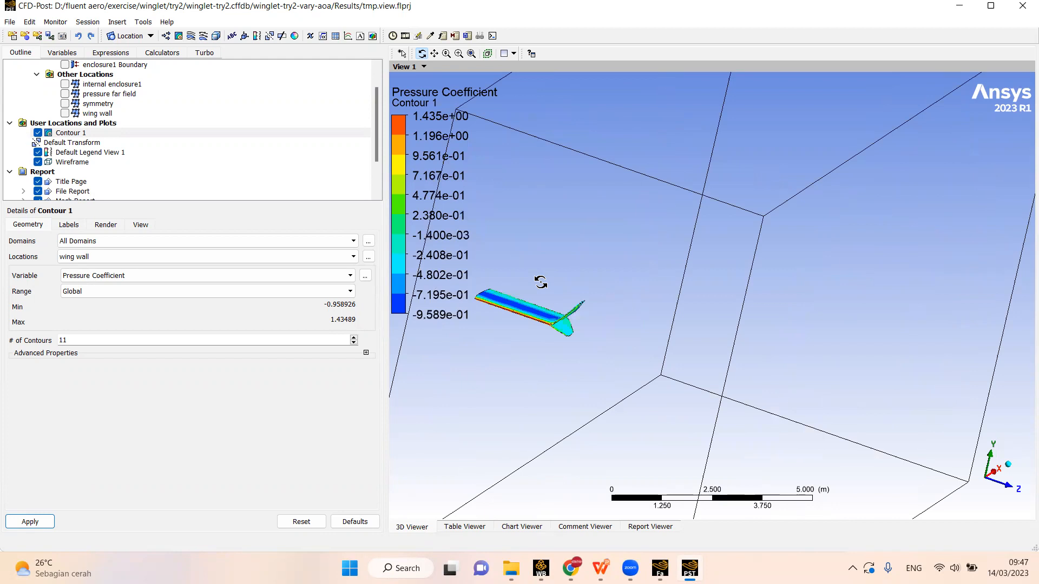
{"action": "left_click", "coordinate": [660, 568]}
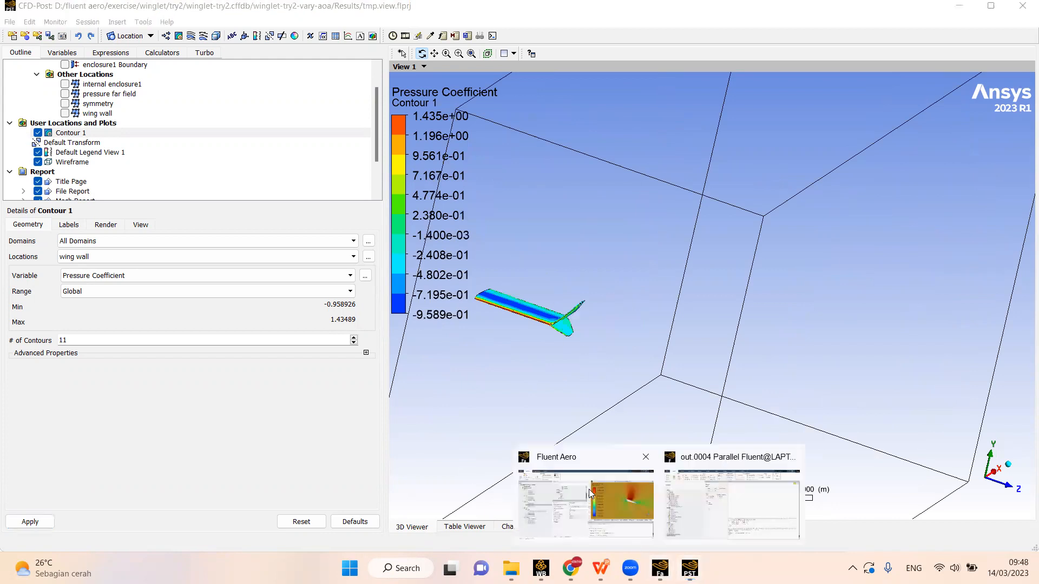
{"action": "left_click", "coordinate": [588, 489]}
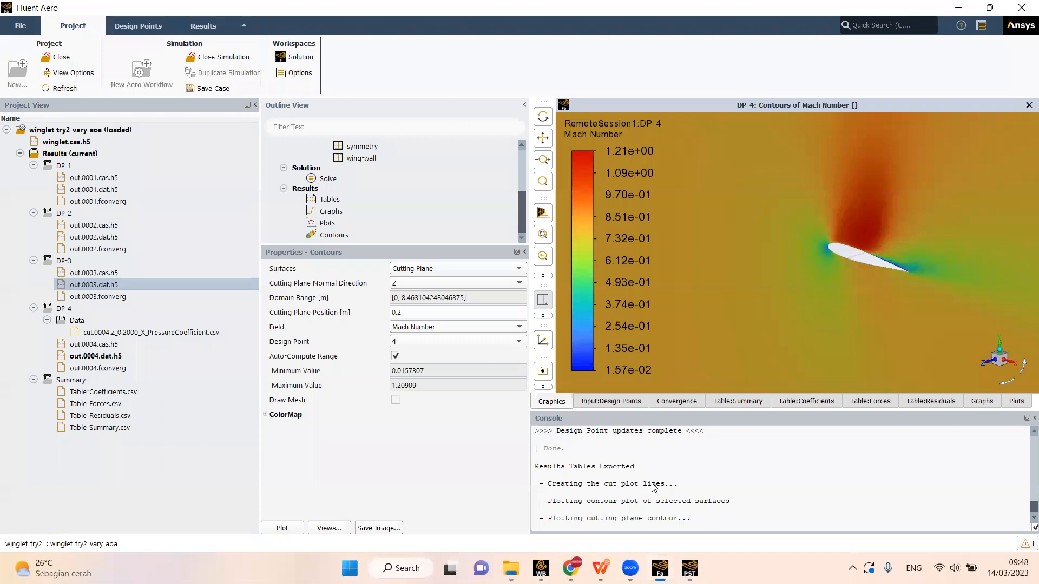